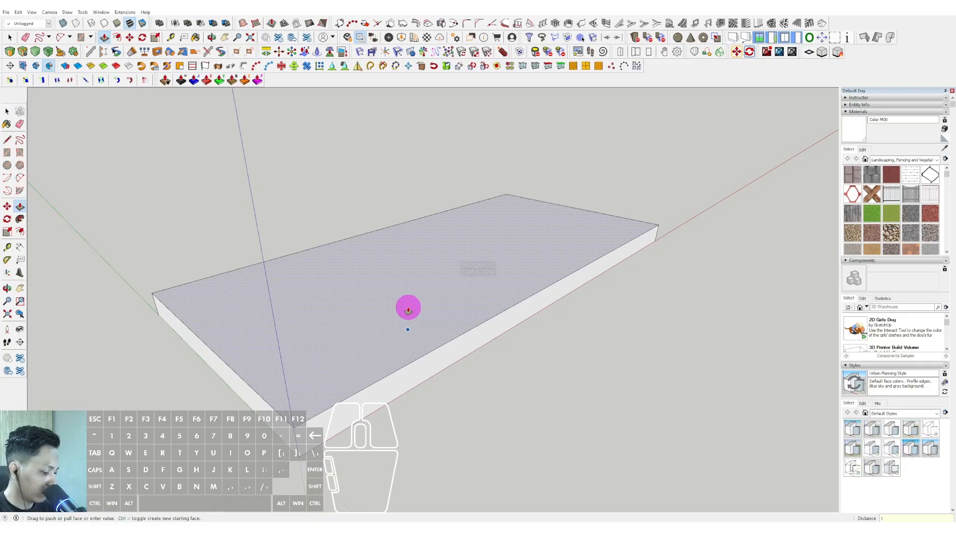
Step: Finish giving the floor rectangle its slab thickness and group the whole slab
key(Return)
key(space)
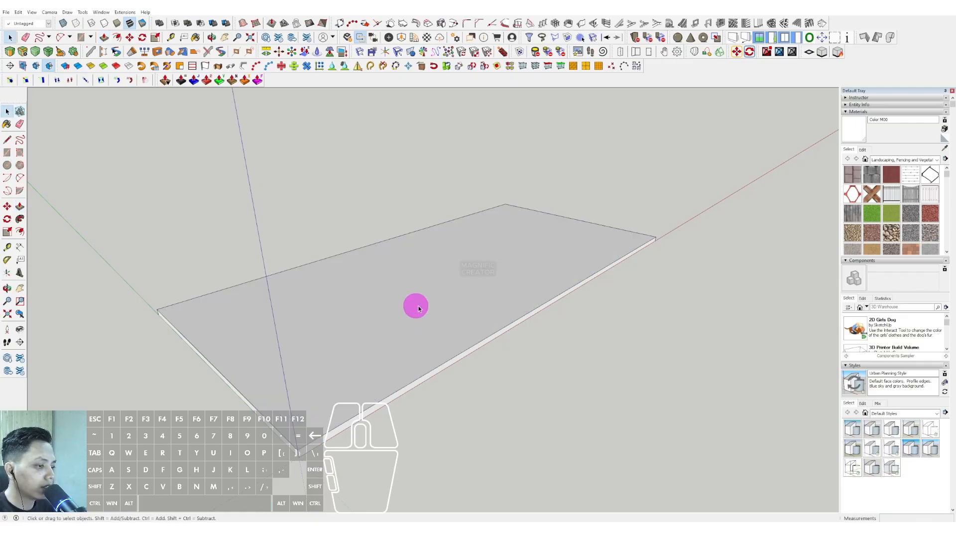
double_click(477, 297)
right_click(478, 296)
click(457, 298)
right_click(461, 301)
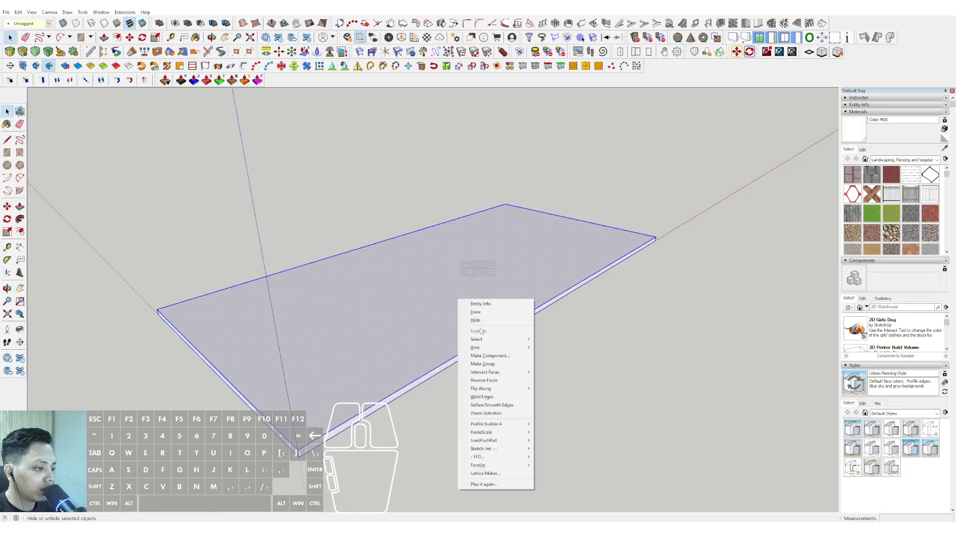
click(482, 365)
Step: Convert the slab group into a component, accepting the default definition settings
middle_drag(482, 365, 391, 339)
right_click(343, 374)
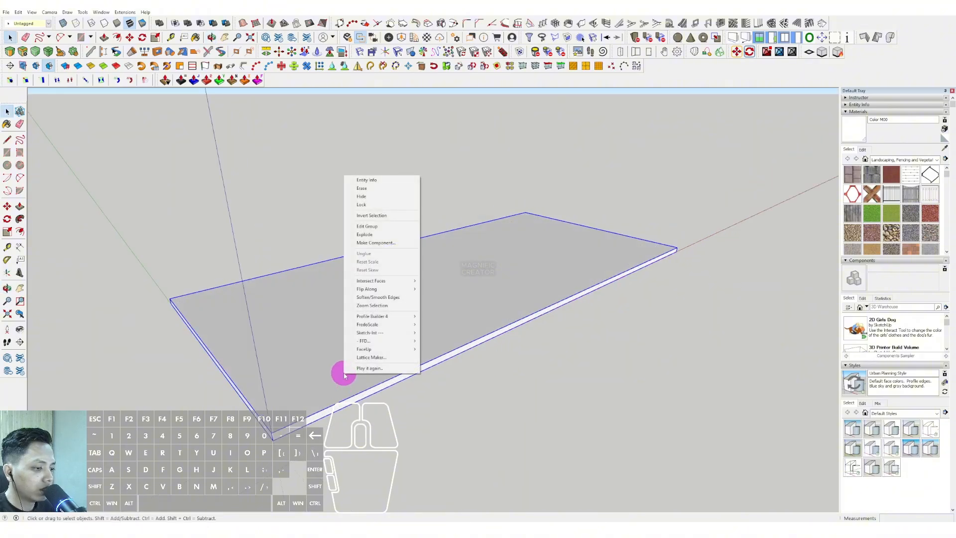
click(375, 243)
click(209, 277)
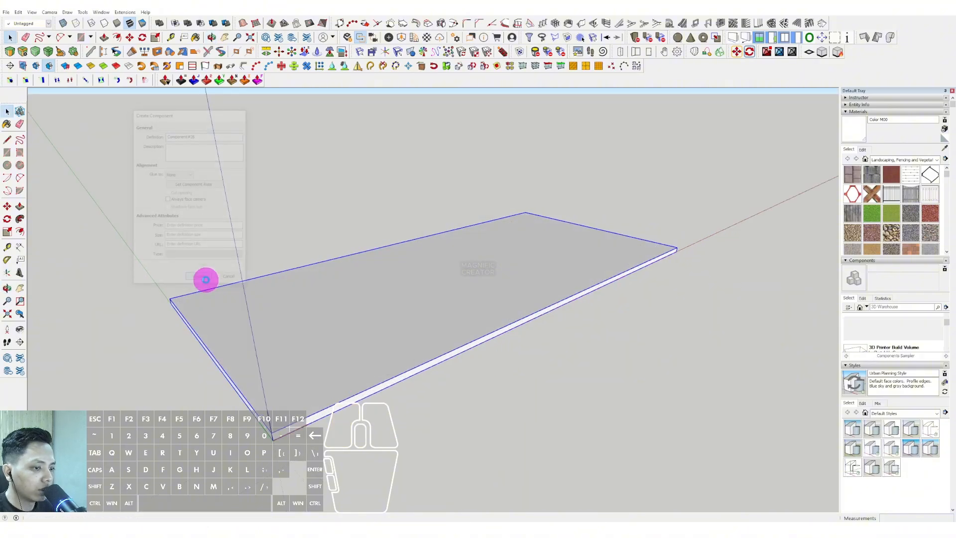
Step: Copy the slab component straight up along the blue axis at a typed distance to form the roof slab
middle_drag(205, 277, 294, 404)
key(ctrl)
drag(266, 423, 254, 344)
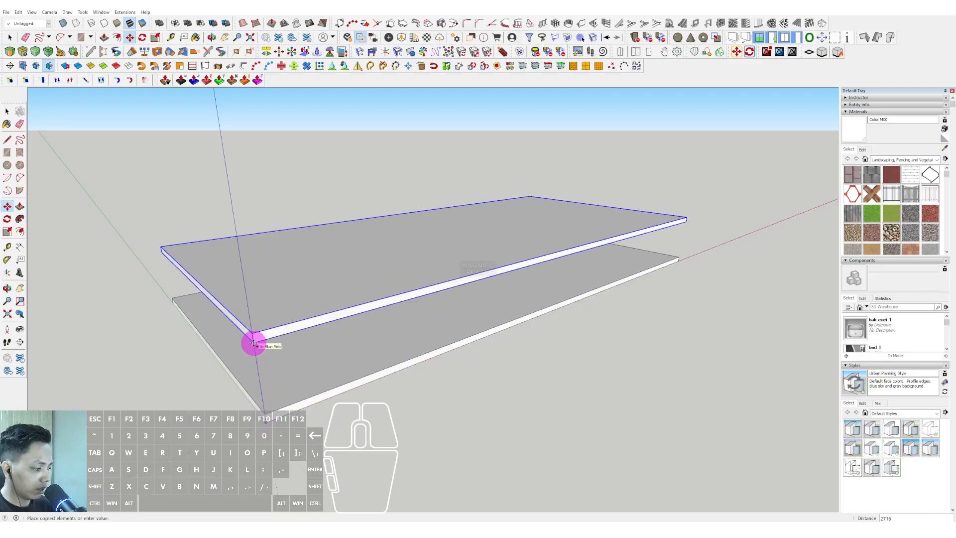
text(500)
key(Return)
middle_drag(299, 341, 416, 335)
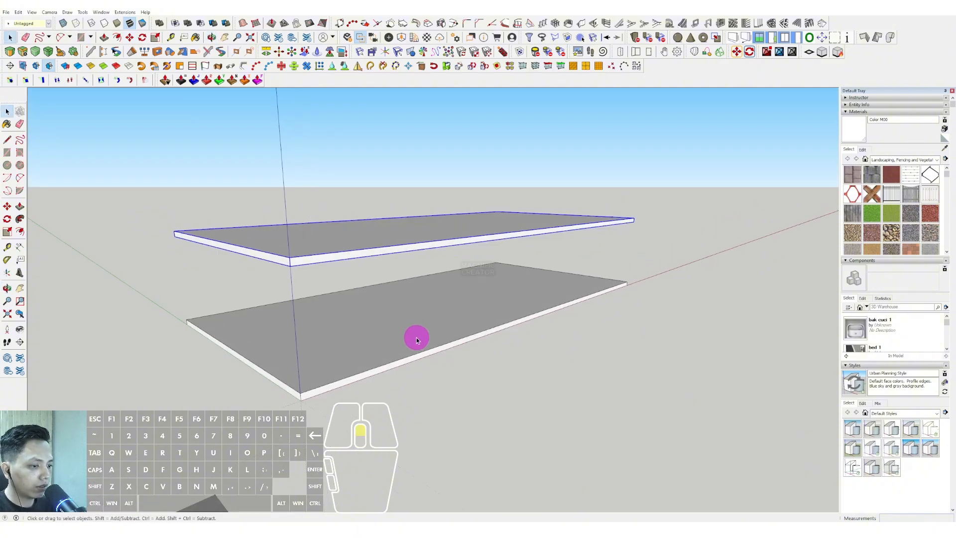
Step: Draw a rectangle covering the lower slab's top face from corner to opposite corner
click(7, 165)
middle_drag(222, 329, 177, 325)
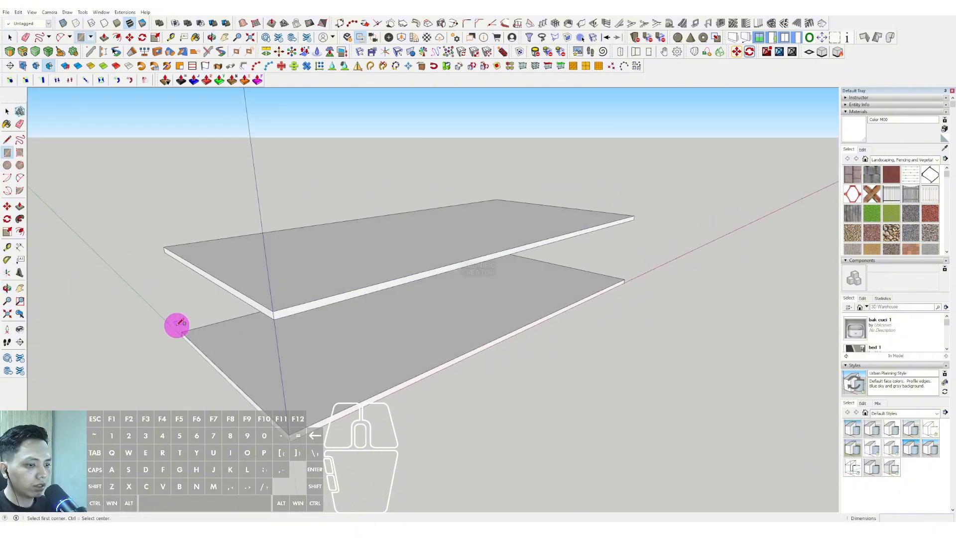
click(181, 331)
click(625, 279)
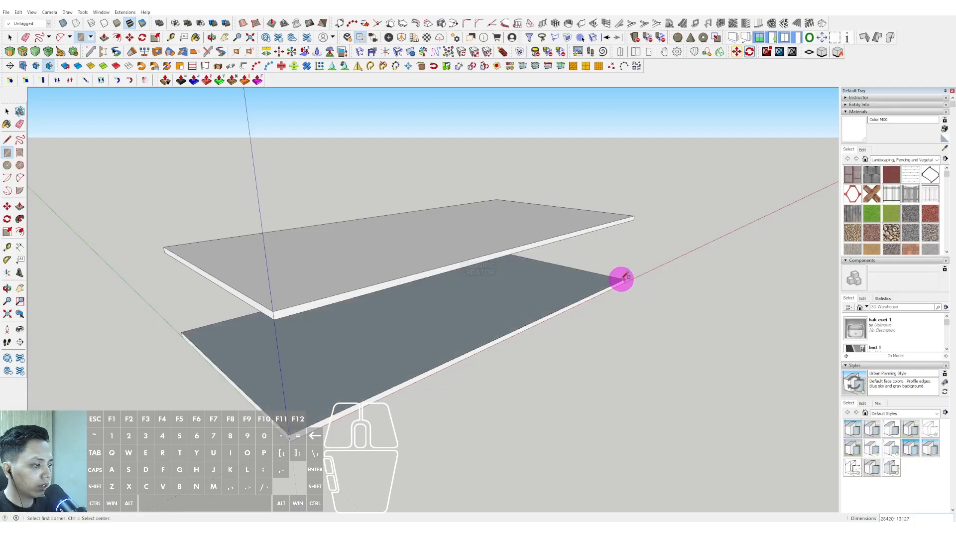
Step: Offset the rectangle on the lower slab inward by about 1900 mm
scroll(560, 289, up, 3)
scroll(573, 281, down, 3)
scroll(597, 276, up, 3)
key(f)
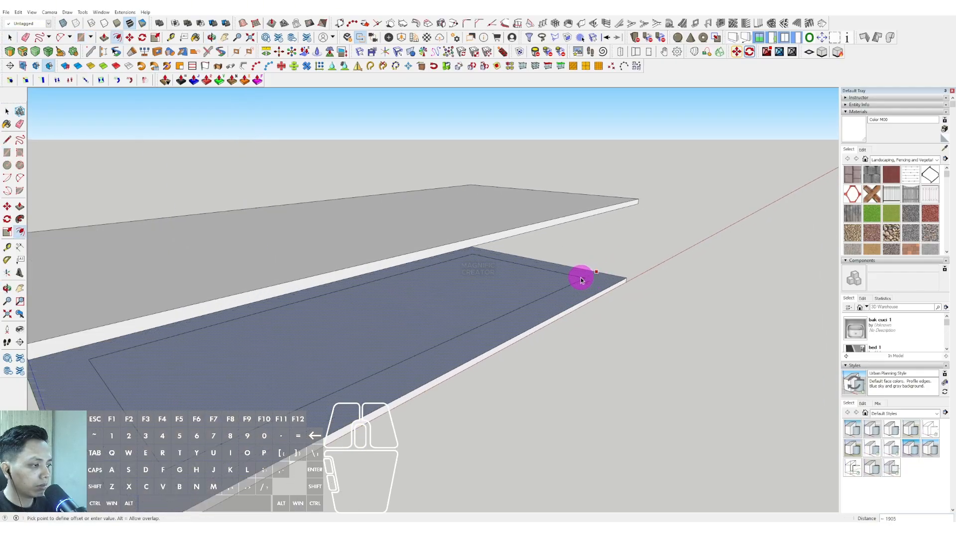
click(587, 278)
key(space)
Step: Remove the outer border face around the inset rectangle and select the inner face for the walls
scroll(597, 282, down, 2)
middle_drag(598, 282, 380, 324)
click(352, 340)
middle_drag(513, 311, 302, 330)
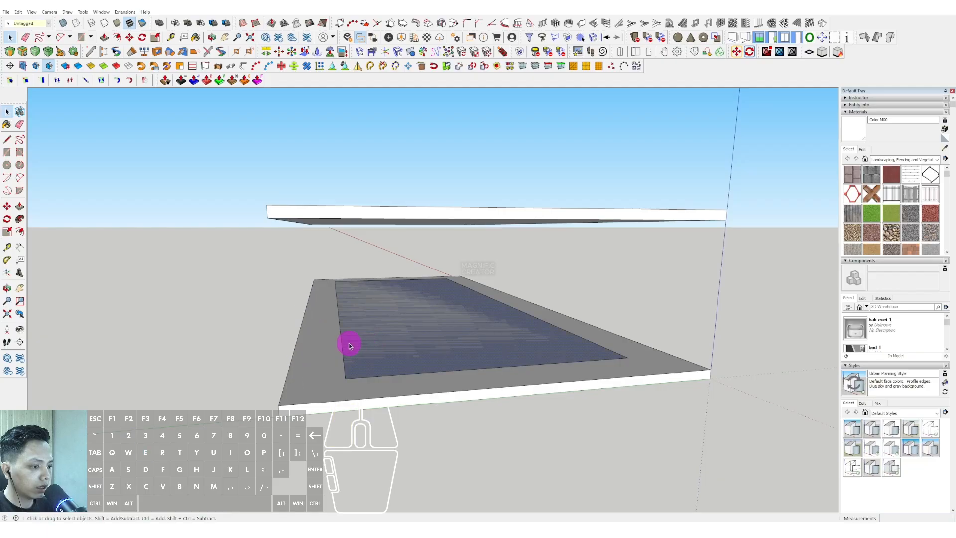
Step: Stretch the inset rectangle toward the slab's rear edge and extrude it up to the roof's underside as the wall volume
key(s)
drag(340, 315, 298, 315)
middle_drag(299, 315, 373, 331)
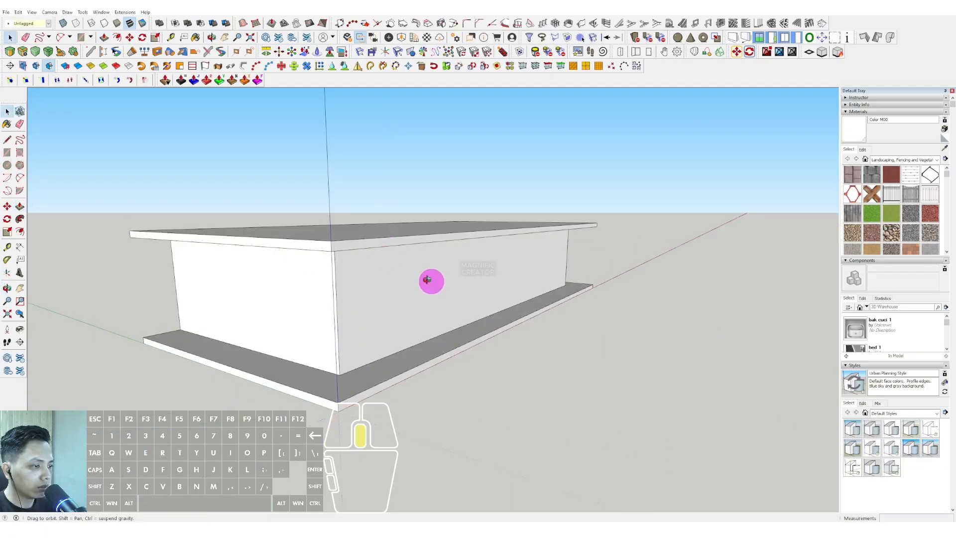
Step: Group the extruded wall volume between the two slabs
middle_drag(427, 280, 370, 250)
double_click(369, 250)
right_click(371, 251)
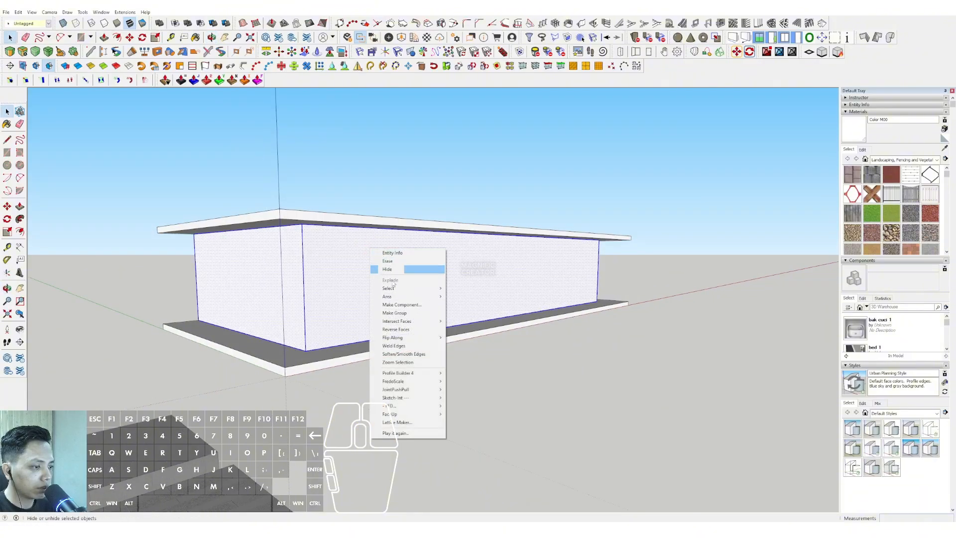
click(391, 314)
Step: Inside the wall group, copy the front corner's vertical edge along the front wall to create two dividing lines
middle_drag(391, 314, 325, 312)
click(319, 299)
click(414, 429)
middle_drag(414, 429, 269, 353)
click(272, 328)
click(238, 379)
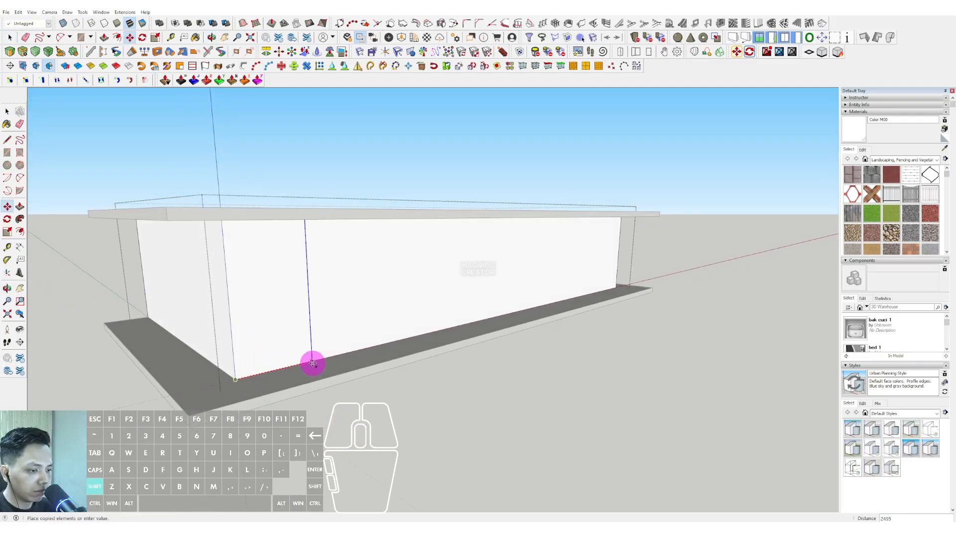
click(354, 350)
key(space)
middle_drag(308, 341, 323, 344)
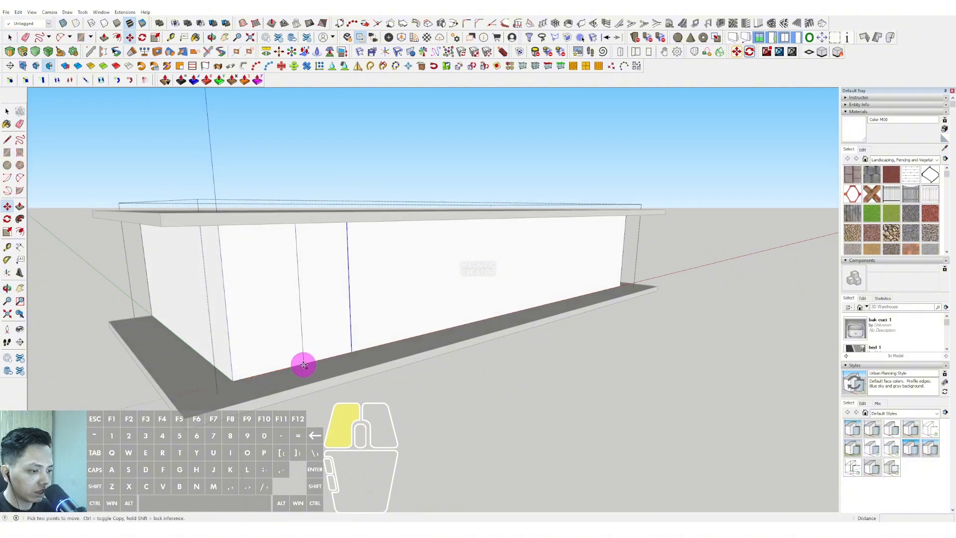
Step: Copy the two dividing lines farther along the front wall to make four panel divisions
click(304, 365)
click(394, 333)
key(space)
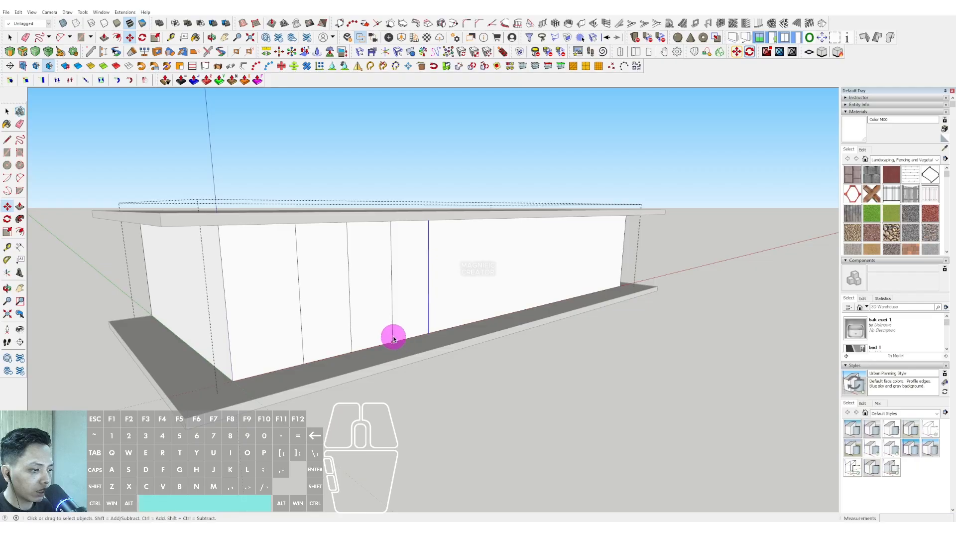
Step: Copy the last two dividing lines farther along the front wall, and copy that new pair again about 1.9 m on
middle_drag(393, 328, 385, 331)
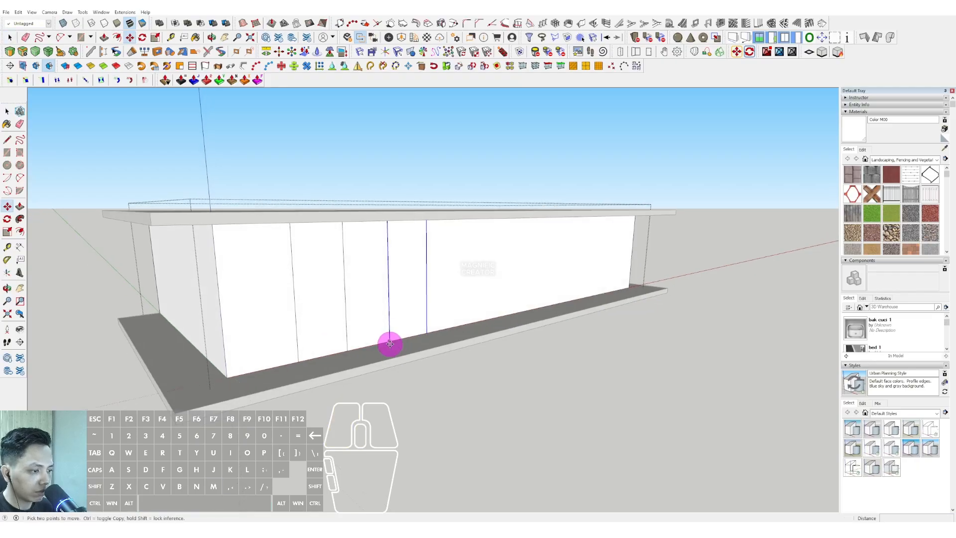
key(m)
key(ctrl)
click(389, 341)
click(493, 319)
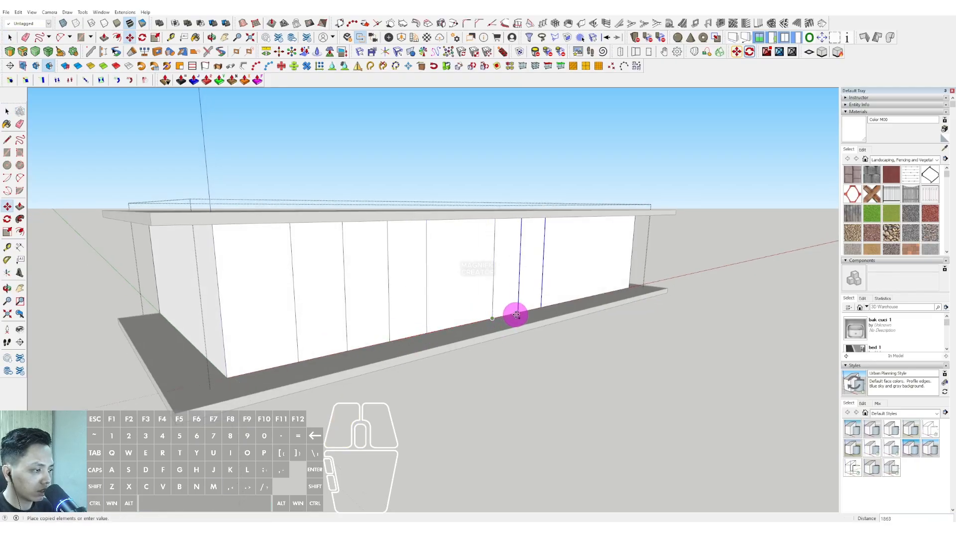
click(518, 314)
middle_drag(518, 315, 480, 295)
key(space)
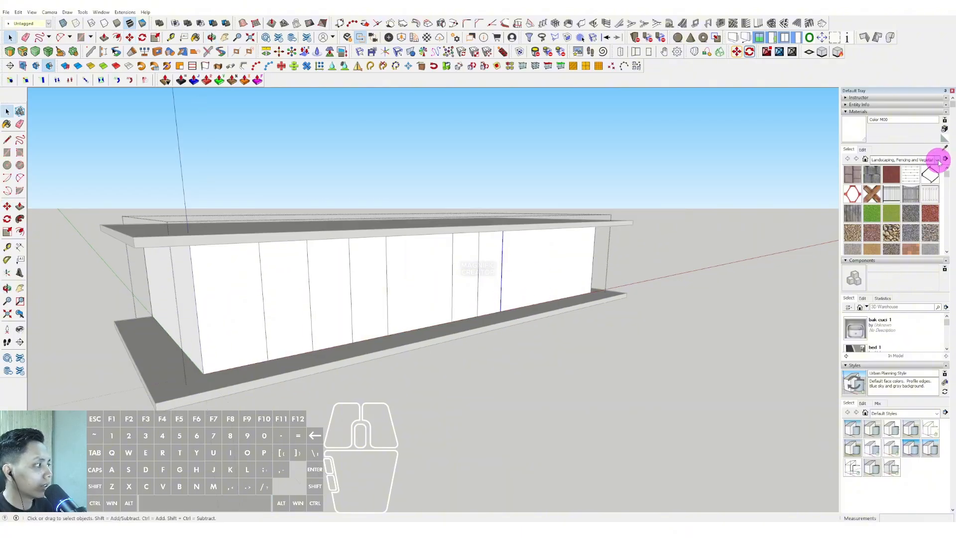
Step: Paint the two narrow panels toward the far end of the front wall with Translucent Glass Blue
click(938, 160)
click(892, 197)
click(911, 174)
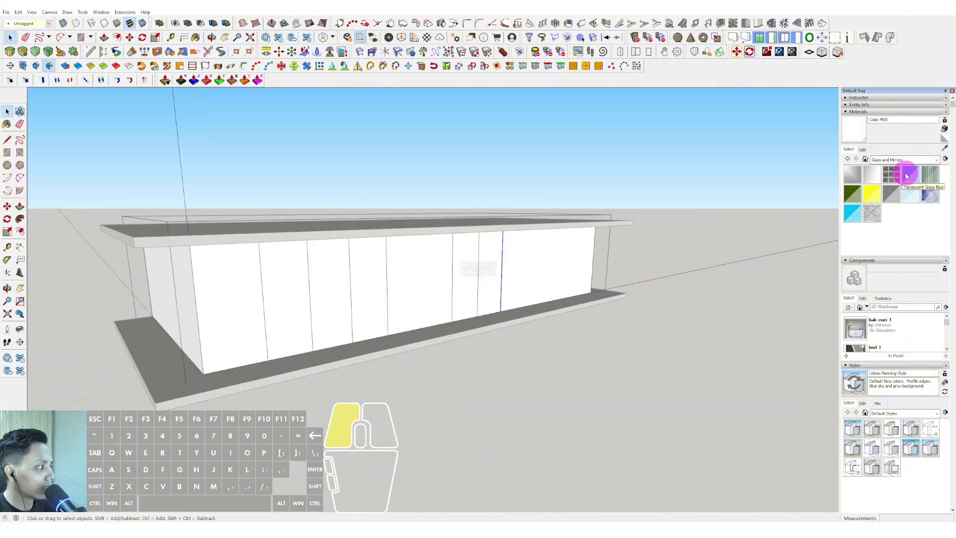
scroll(474, 269, up, 2)
click(474, 256)
click(470, 257)
Step: Paint the three adjacent panels near the front wall's near corner with the same blue glass
middle_drag(471, 257, 365, 271)
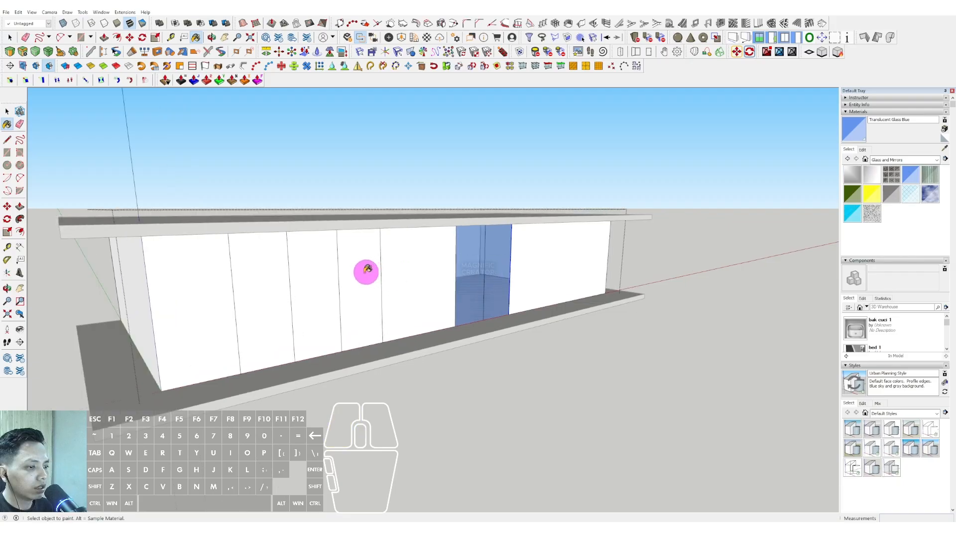
click(359, 278)
click(312, 285)
click(273, 291)
Step: Copy the corner's vertical edge along the short side wall twice to outline a narrow window panel
key(space)
middle_drag(441, 266, 331, 314)
key(m)
click(327, 312)
key(ctrl)
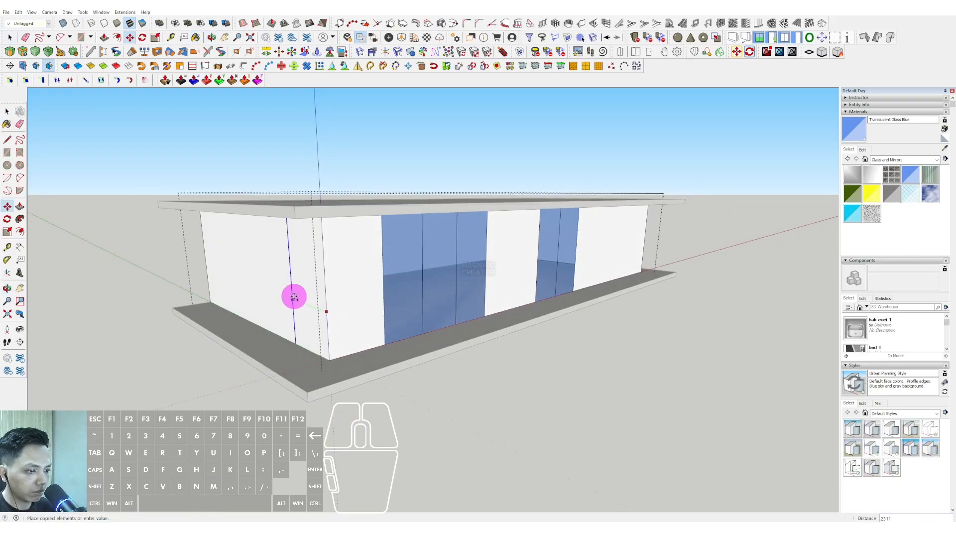
key(ctrl)
click(290, 288)
Step: Paint the narrow panel on the short side wall with Translucent Glass Blue
key(b)
click(278, 273)
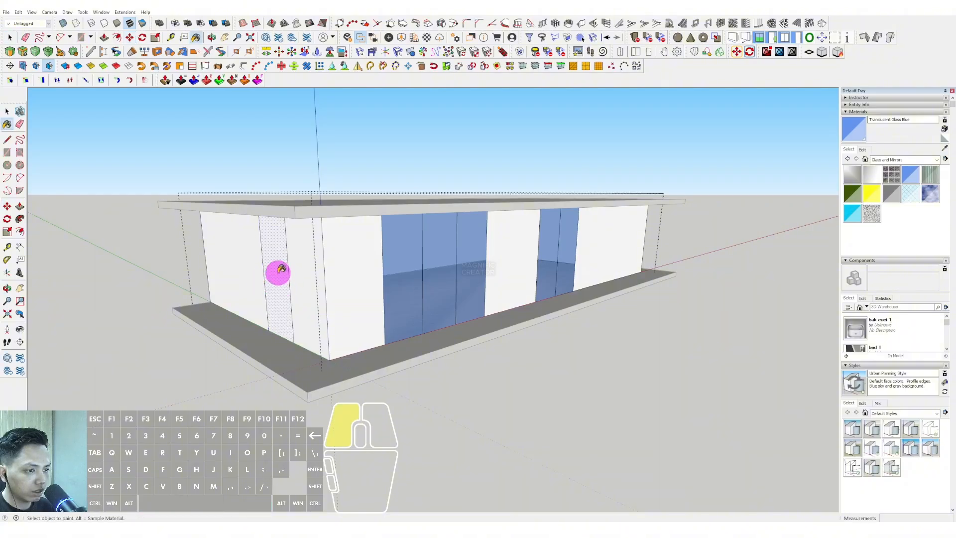
scroll(280, 274, down, 1)
key(space)
Step: Isolate the wall group for editing, delete its top face so the interior is open, and leave the group
click(479, 402)
scroll(493, 265, up, 2)
mouse_move(493, 265)
middle_down()
mouse_move(442, 253)
mouse_move(427, 267)
mouse_move(422, 299)
mouse_move(420, 224)
mouse_move(425, 269)
middle_up()
triple_click(427, 267)
click(420, 201)
key(e)
click(424, 229)
key(e)
middle_drag(425, 230, 461, 172)
click(647, 182)
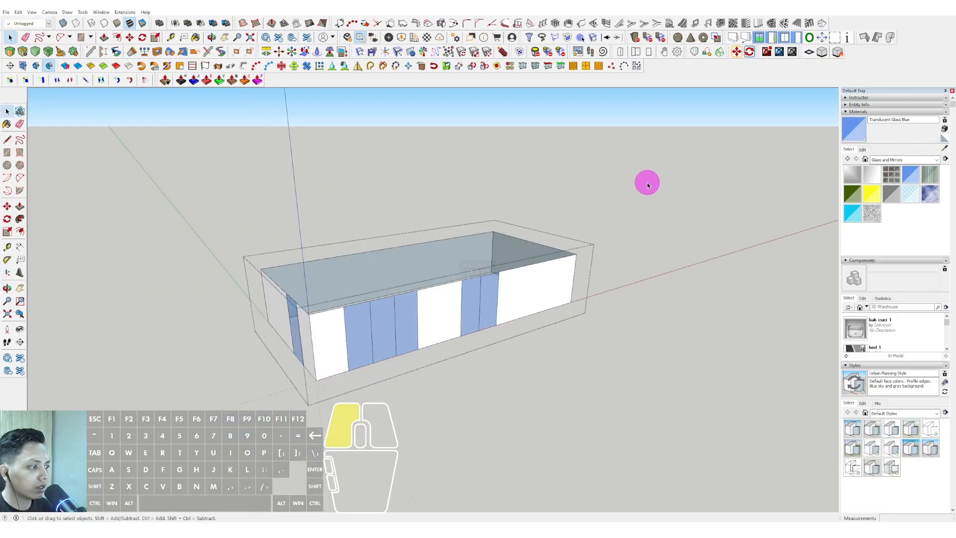
Step: Paint the solid walls with Cladding Stucco White from the Brick, Cladding and Siding materials
scroll(444, 338, up, 3)
middle_drag(444, 338, 435, 307)
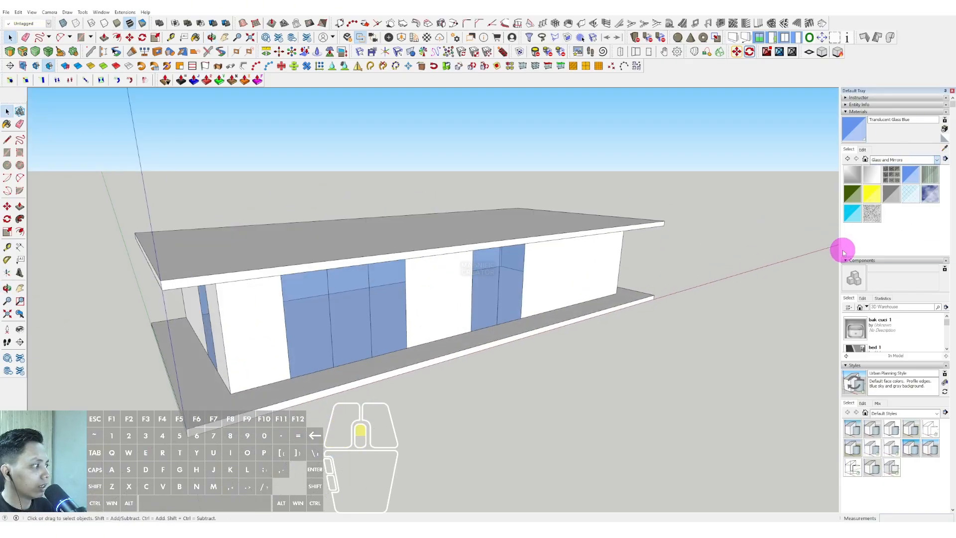
click(935, 159)
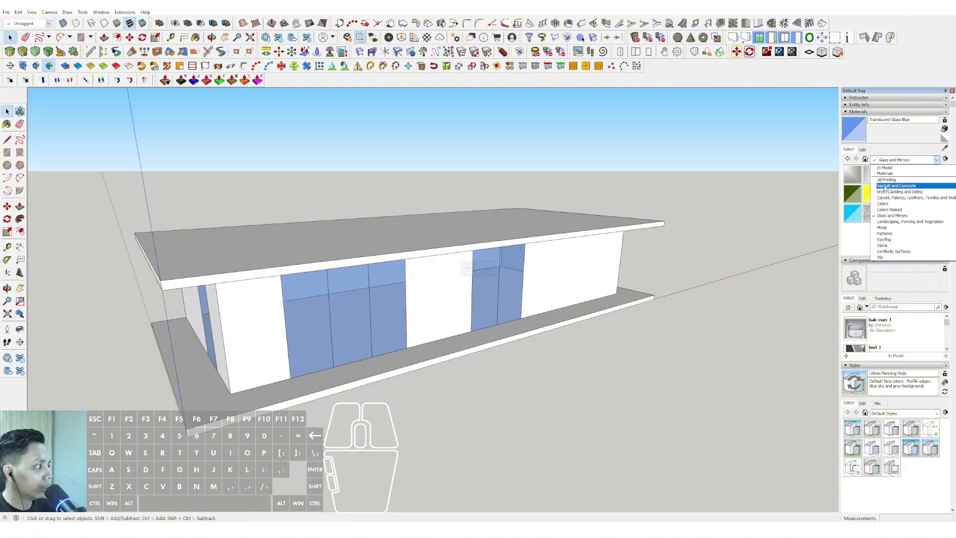
click(895, 192)
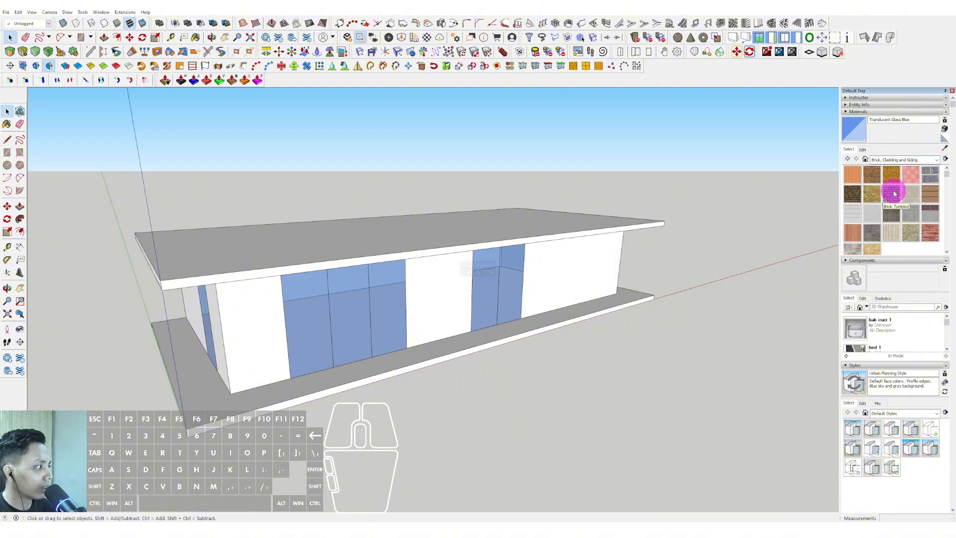
click(891, 217)
click(548, 271)
mouse_move(551, 271)
middle_down()
mouse_move(549, 228)
mouse_move(675, 252)
middle_up()
key(space)
Step: Paint the roof and floor slabs with the grey Color M04 from the Colors collection
middle_drag(591, 278, 566, 283)
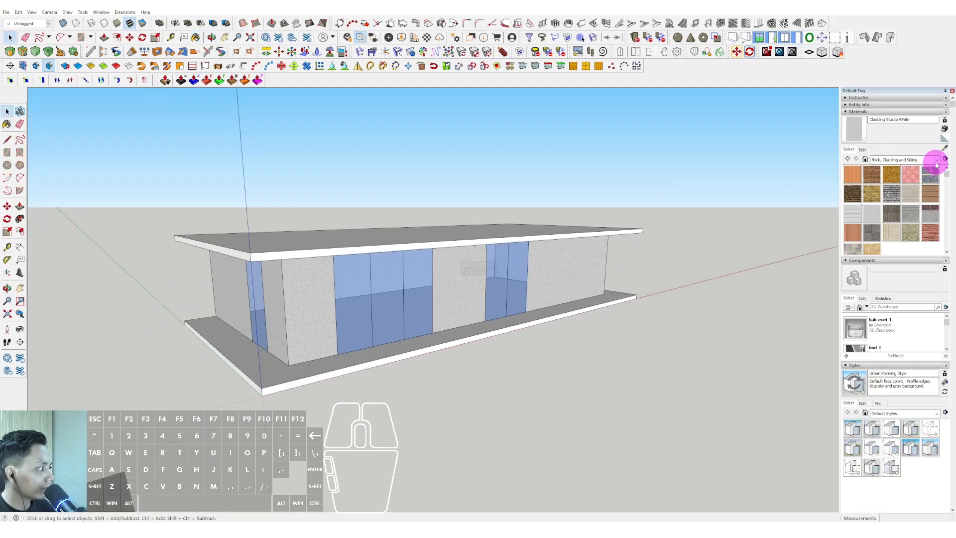
click(937, 160)
click(889, 204)
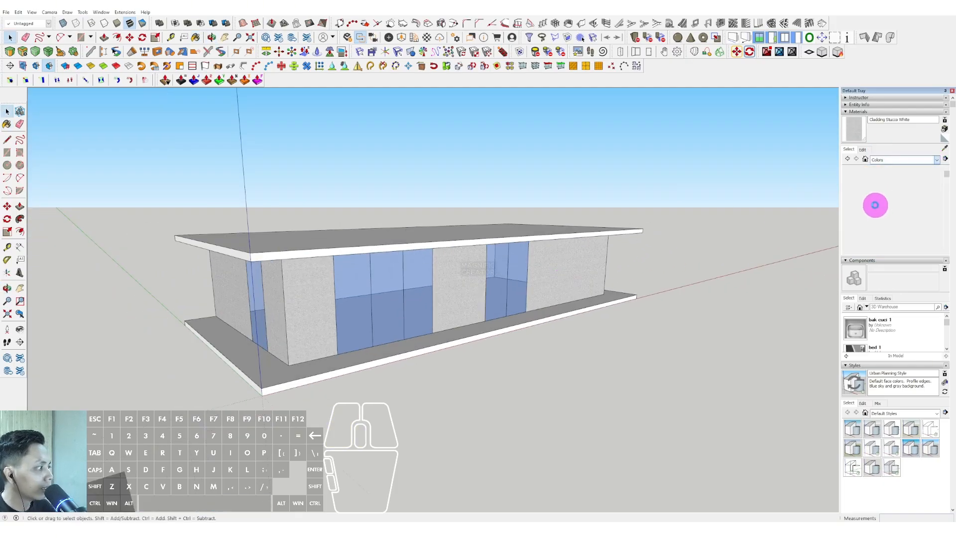
scroll(879, 219, down, 10)
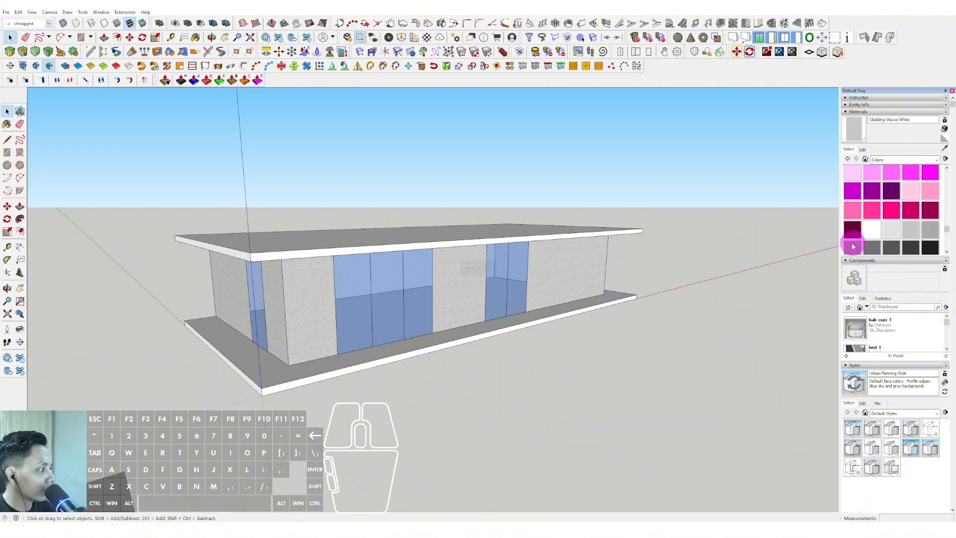
click(516, 227)
middle_drag(517, 316, 267, 321)
Step: Draw a ground rectangle about 37 m by 26 m around the house, extending mainly in front of it
key(r)
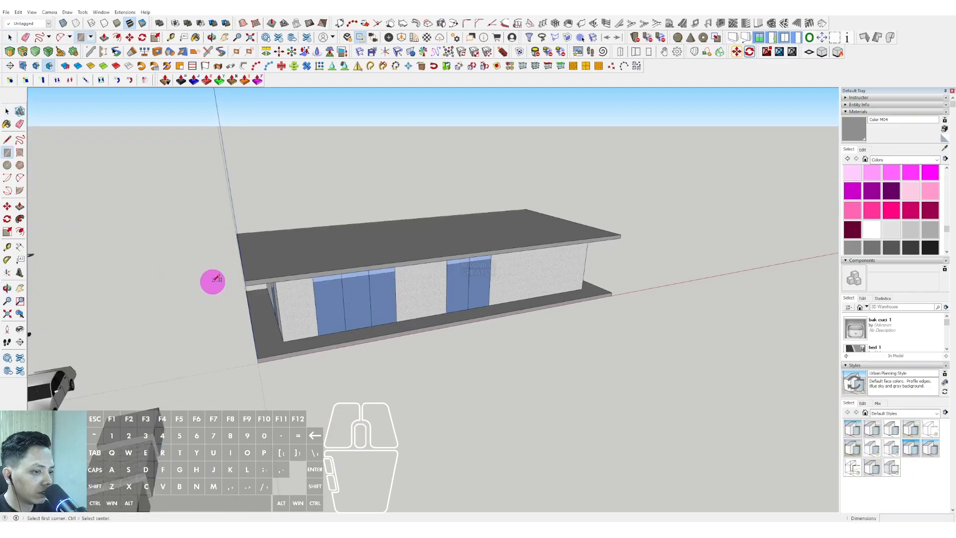
click(212, 293)
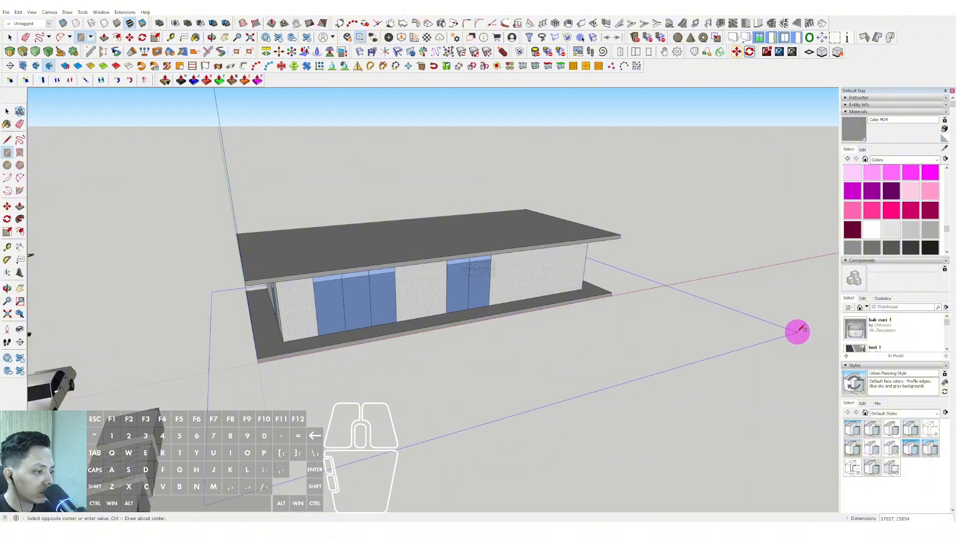
click(791, 318)
key(space)
Step: Draw a rectangle about 18.3 m by 6.1 m on the ground face, starting from its front edge
middle_drag(710, 329, 410, 358)
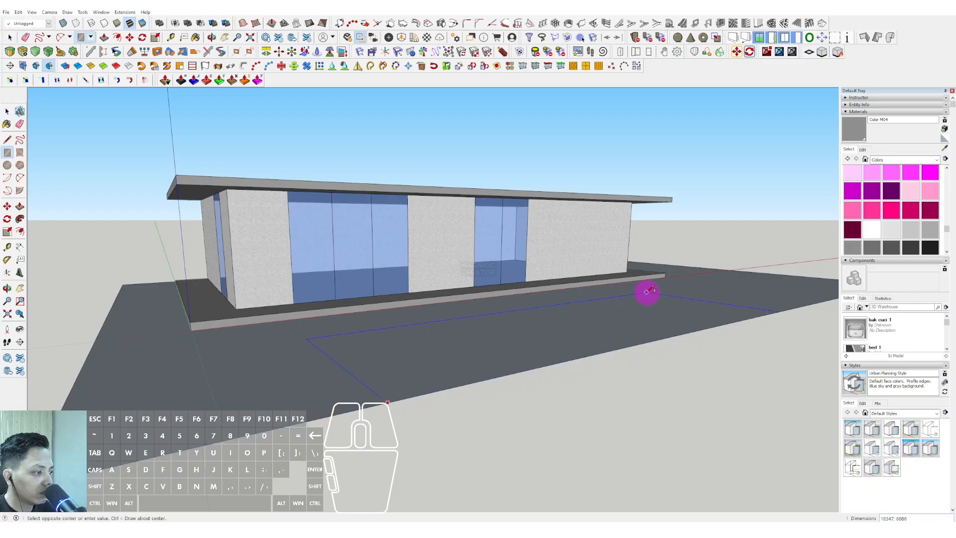
key(space)
middle_drag(648, 292, 381, 318)
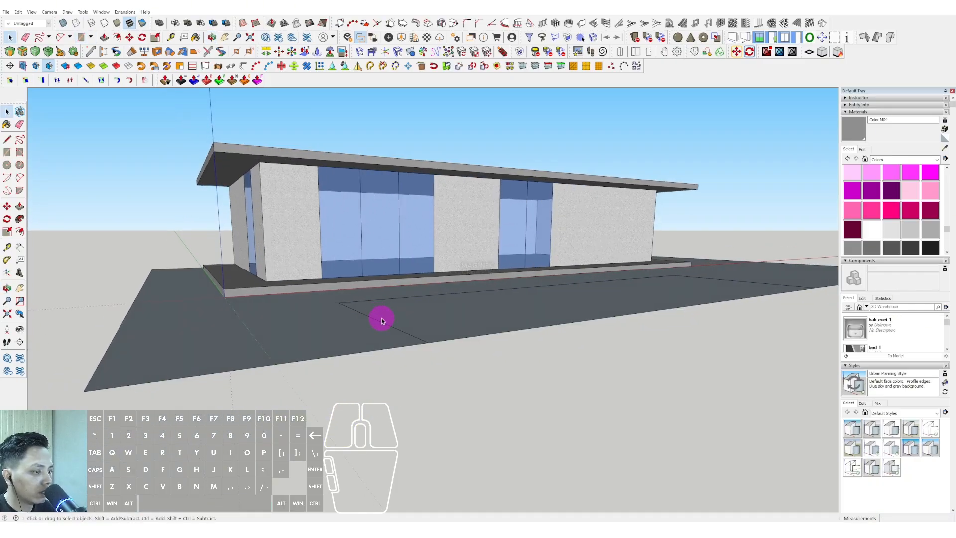
Step: Thicken the ground downward and draw a long rectangle on its top face in front of the house, reaching the front edge
key(v)
drag(455, 342, 394, 328)
key(r)
middle_drag(376, 300, 497, 315)
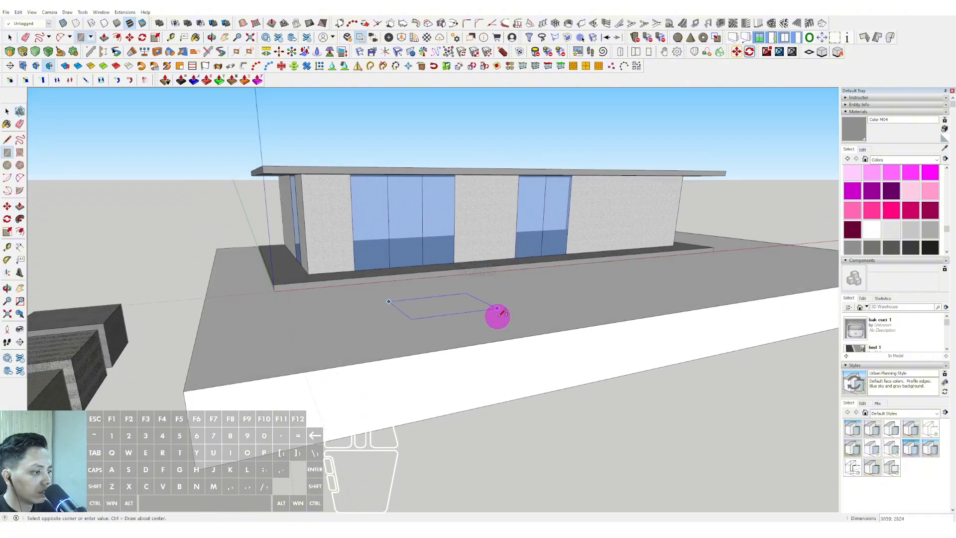
click(759, 298)
key(space)
middle_drag(641, 314, 622, 305)
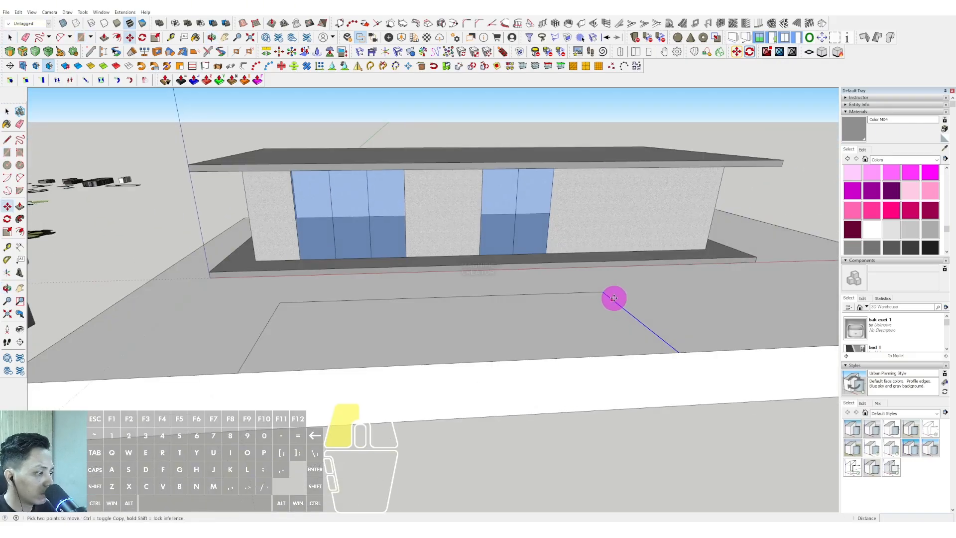
Step: Outline the pool's front wall on the front side of the ground block and paint the pool's top and front with Water Dark Blue
middle_drag(352, 338, 380, 359)
key(l)
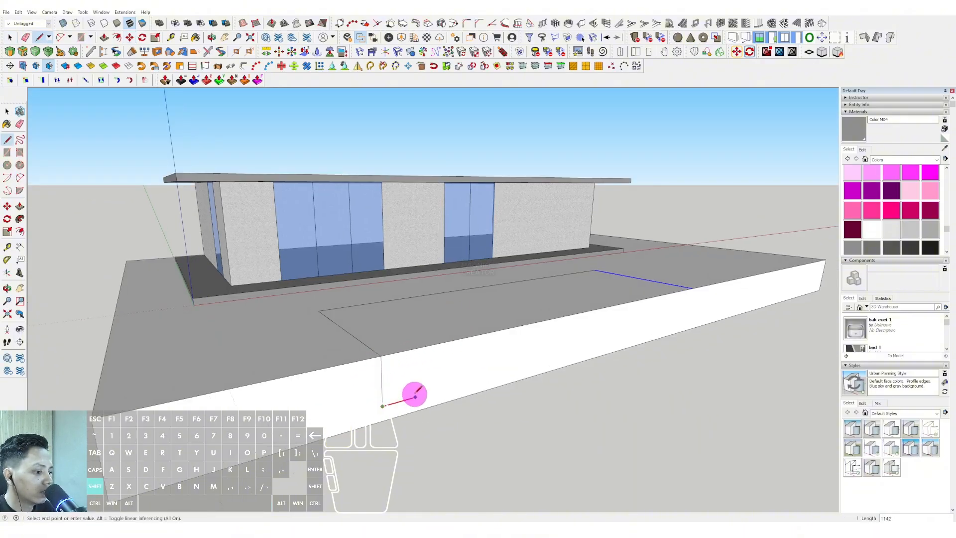
click(935, 162)
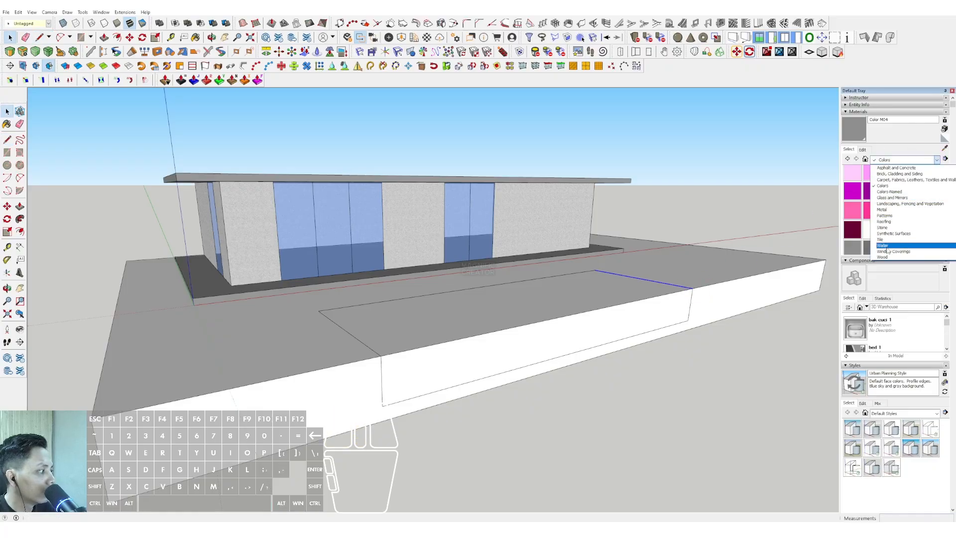
click(888, 246)
click(847, 170)
click(455, 324)
scroll(464, 349, up, 2)
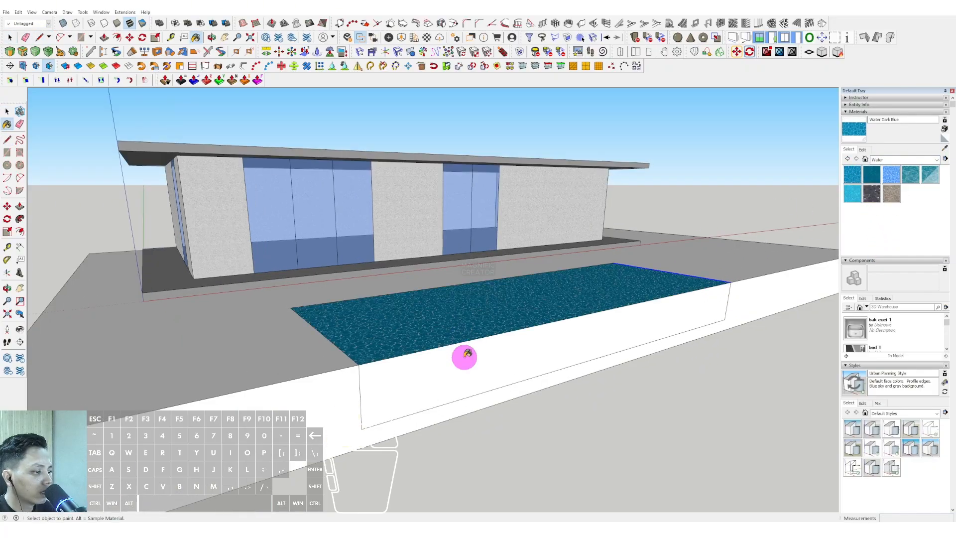
click(465, 354)
Step: Offset the pool's side and back edges outward on the ground to form a narrow border strip around the pool
middle_drag(459, 352, 421, 383)
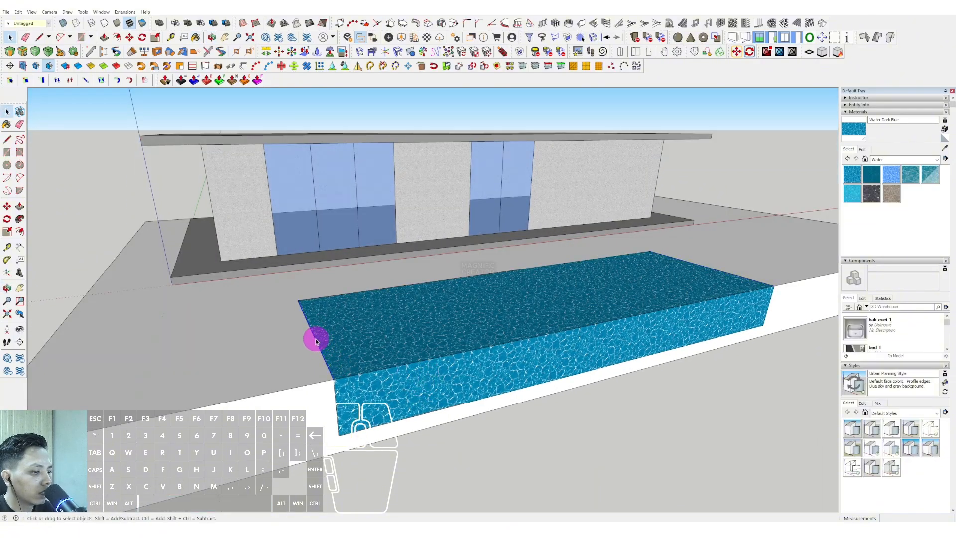
middle_drag(397, 291, 600, 274)
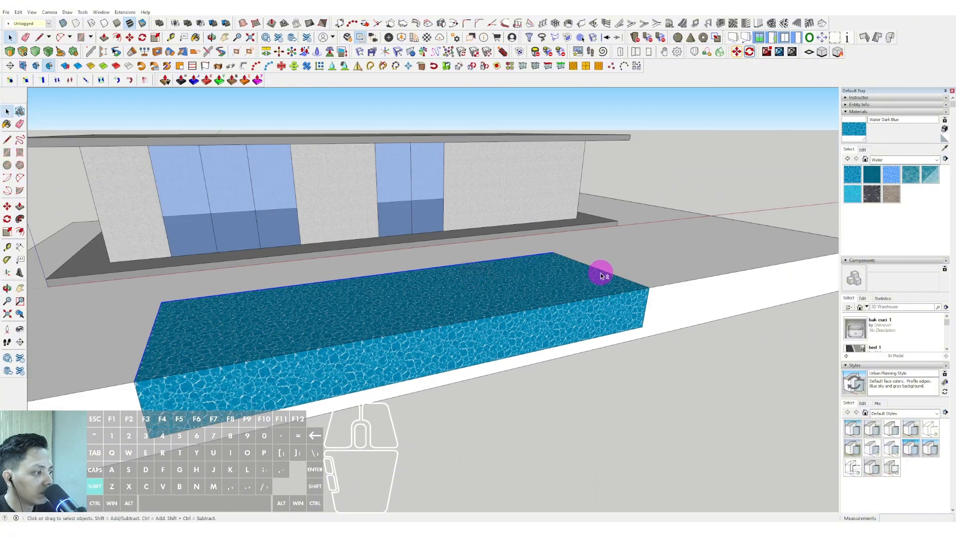
scroll(527, 284, up, 4)
key(f)
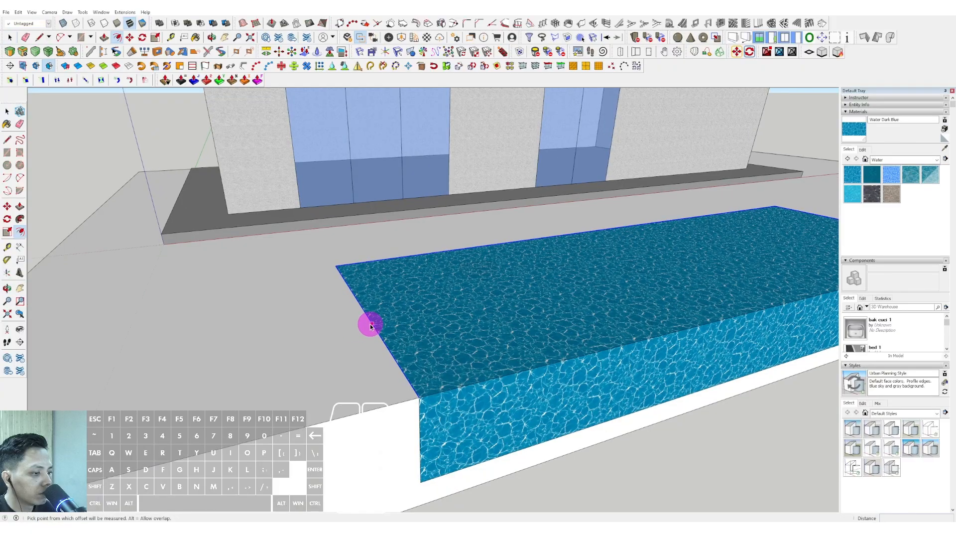
click(372, 323)
key(space)
Step: Paint the pool's border strip with Blacktop Old 02 from the Asphalt and Concrete collection
click(936, 160)
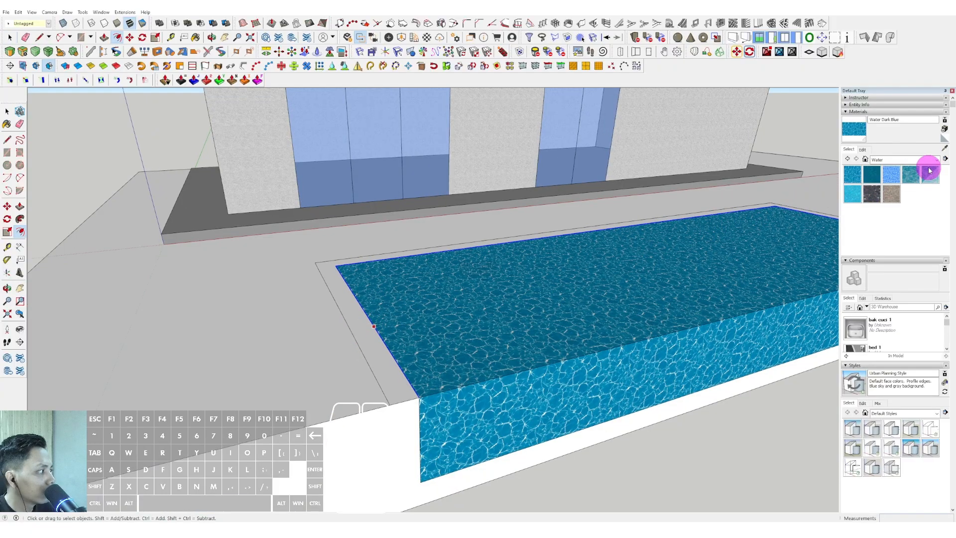
click(901, 188)
click(909, 176)
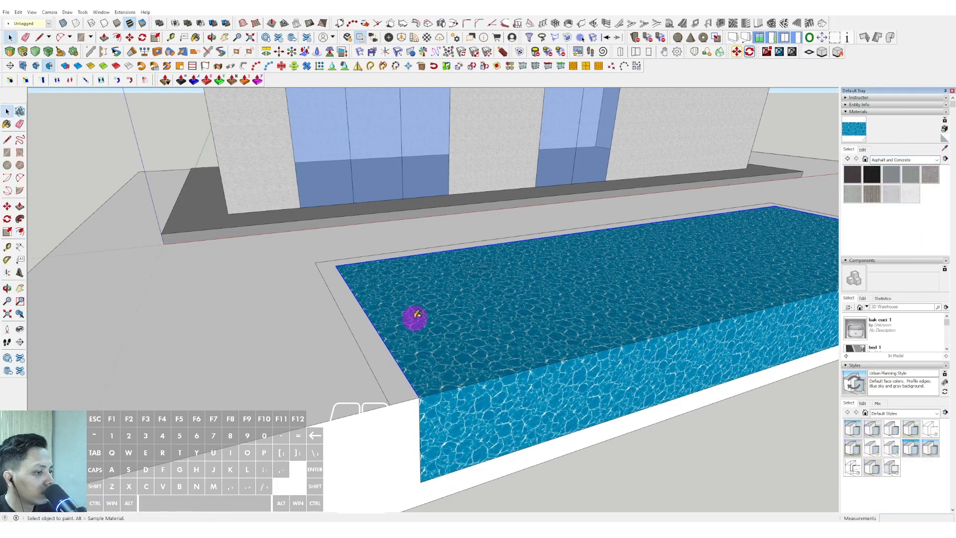
scroll(359, 327, up, 1)
click(354, 329)
scroll(372, 342, down, 4)
middle_drag(377, 343, 413, 330)
Step: Group the ground and pool geometry, and inside it draw a deck rectangle between the pool border and the house slab
click(412, 331)
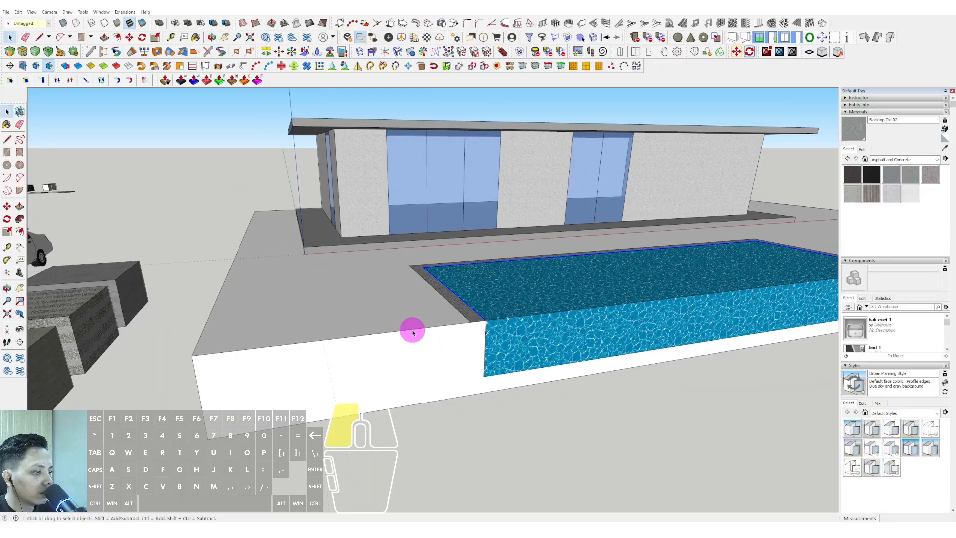
right_click(413, 332)
click(434, 395)
middle_drag(448, 294, 369, 284)
scroll(367, 287, up, 3)
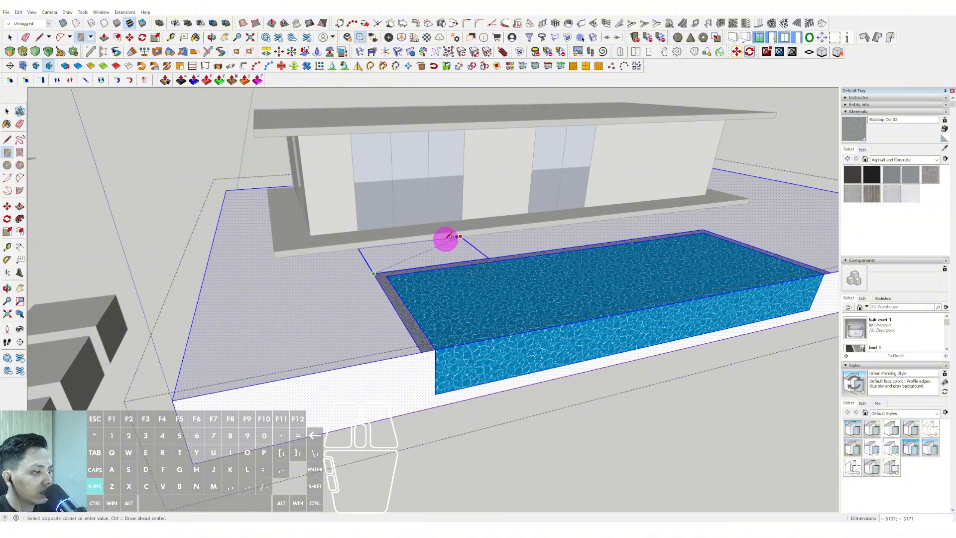
key(space)
Step: Paint only the deck strip between the pool and the house with Beadboard from the Brick, Cladding and Siding collection
click(938, 160)
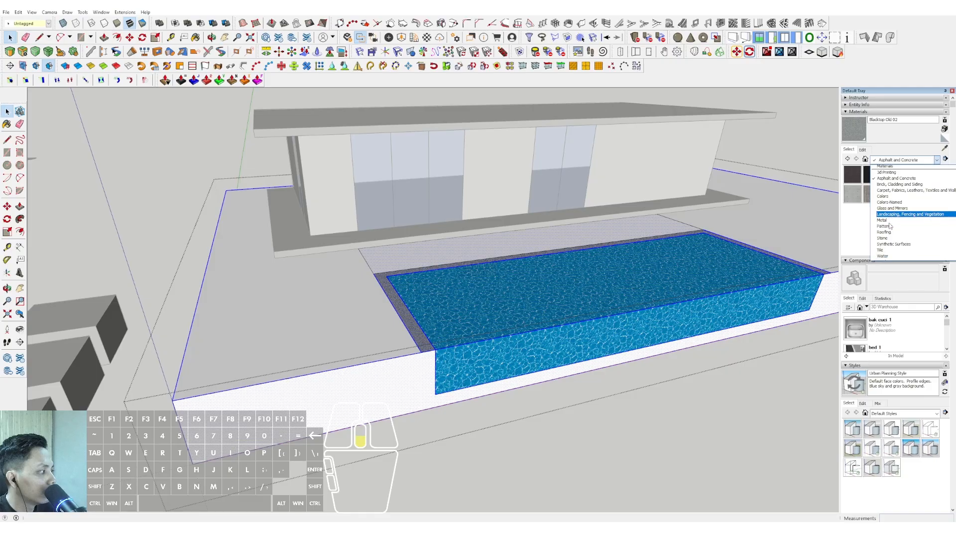
click(885, 191)
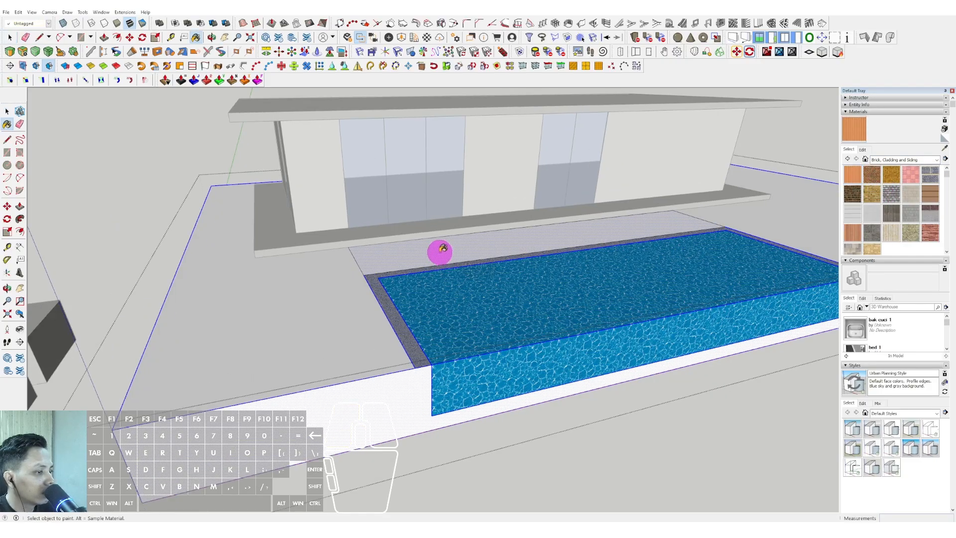
click(444, 253)
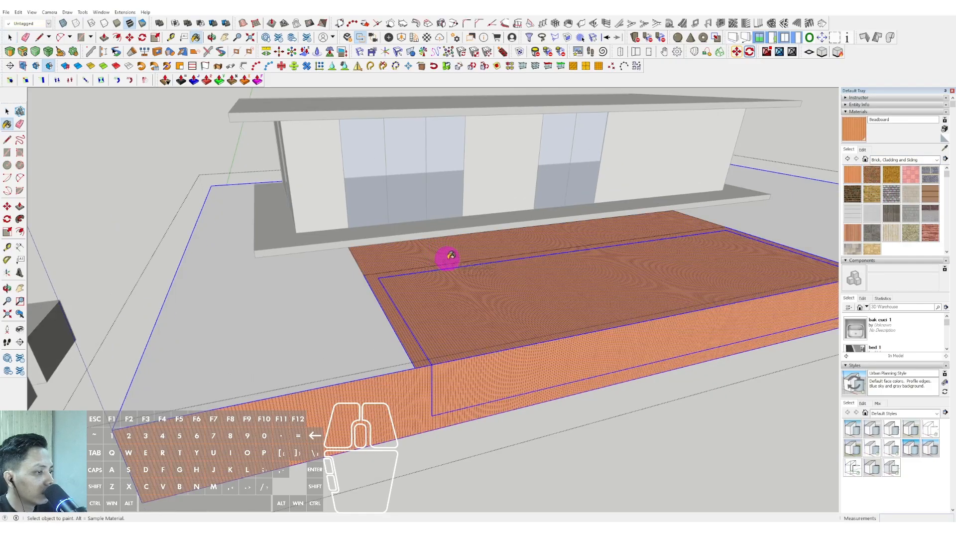
key(ctrl+z)
key(space)
click(448, 253)
key(b)
click(428, 250)
key(space)
scroll(448, 253, down, 3)
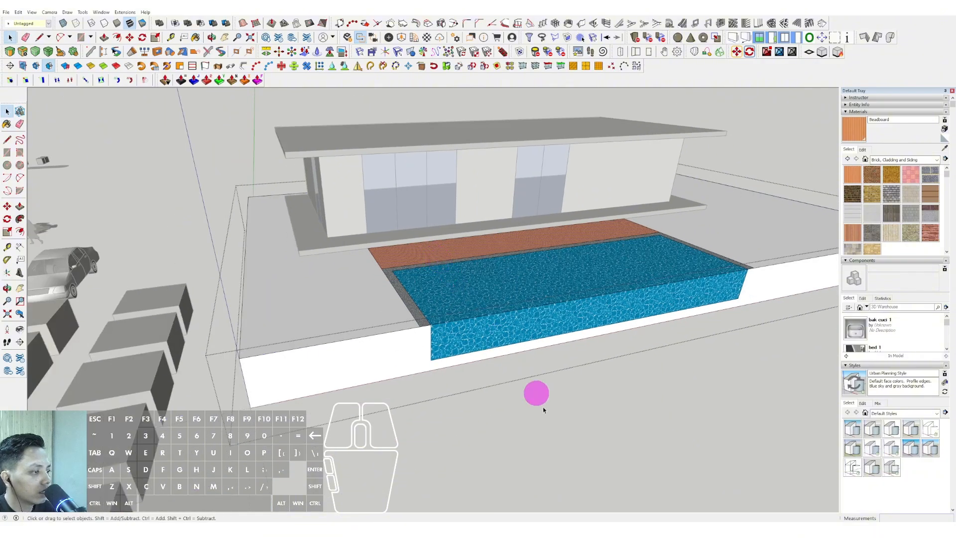
click(536, 394)
Step: Paint the ground block around the pool with the grey Color M05 from the Colors collection
scroll(477, 289, up, 2)
mouse_move(477, 289)
shift+middle_down()
mouse_move(471, 302)
mouse_move(538, 254)
mouse_move(493, 259)
mouse_move(465, 279)
shift+middle_up()
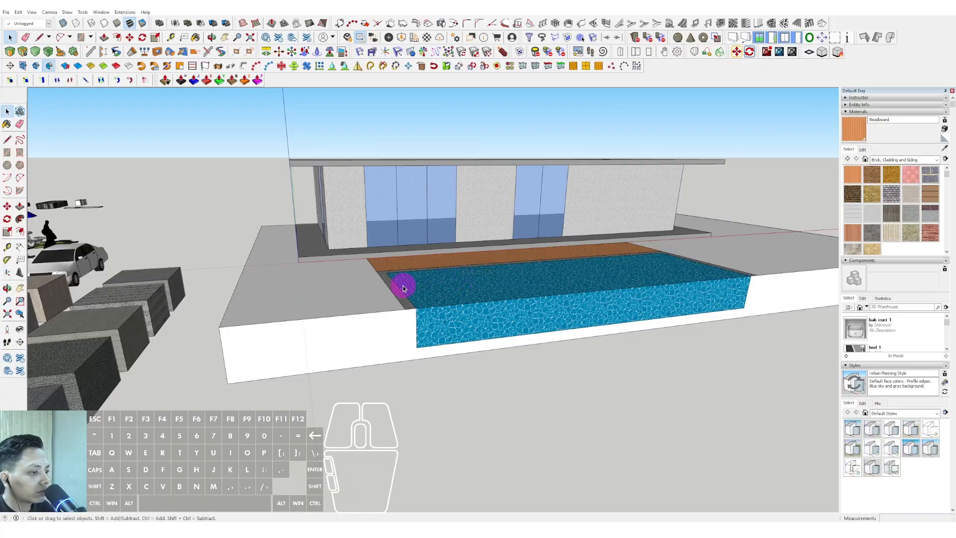
mouse_move(404, 288)
middle_down()
mouse_move(530, 248)
mouse_move(457, 231)
mouse_move(400, 275)
middle_up()
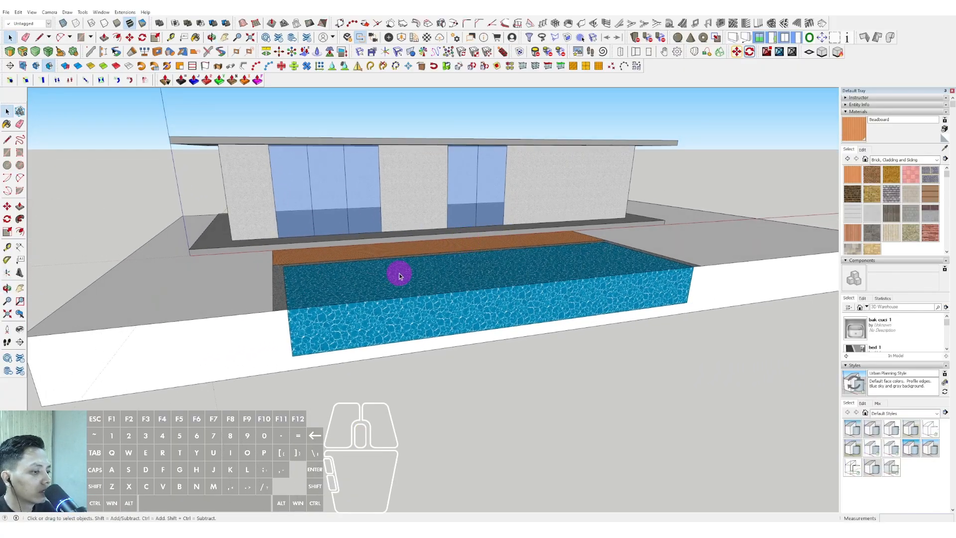
scroll(581, 289, down, 1)
click(936, 160)
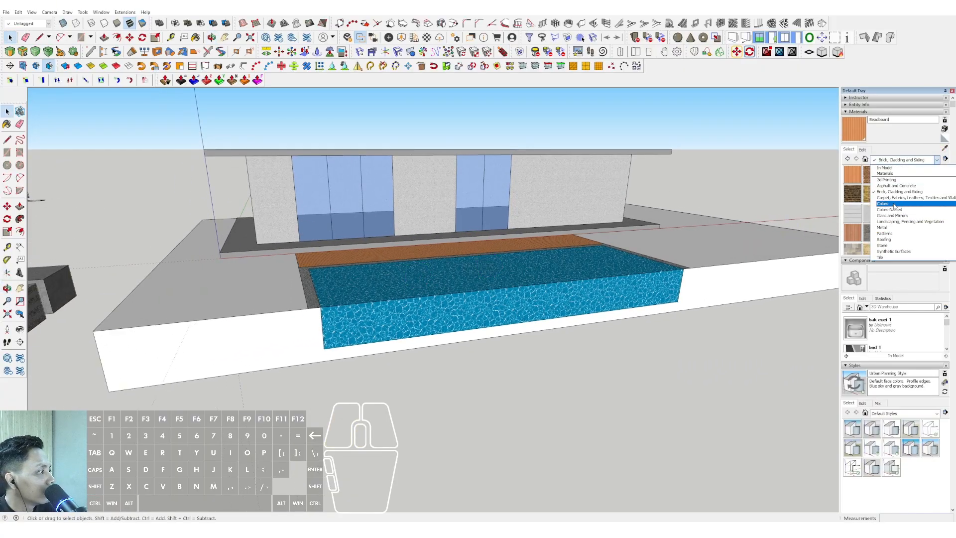
click(892, 204)
scroll(887, 208, down, 8)
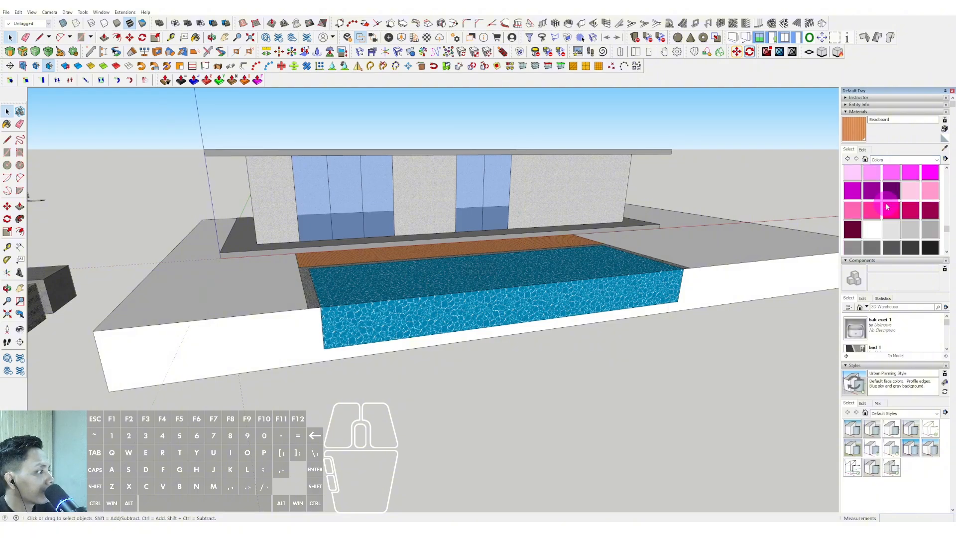
scroll(888, 207, down, 3)
click(256, 314)
mouse_move(257, 315)
middle_down()
mouse_move(235, 299)
mouse_move(805, 279)
middle_up()
click(872, 206)
click(329, 295)
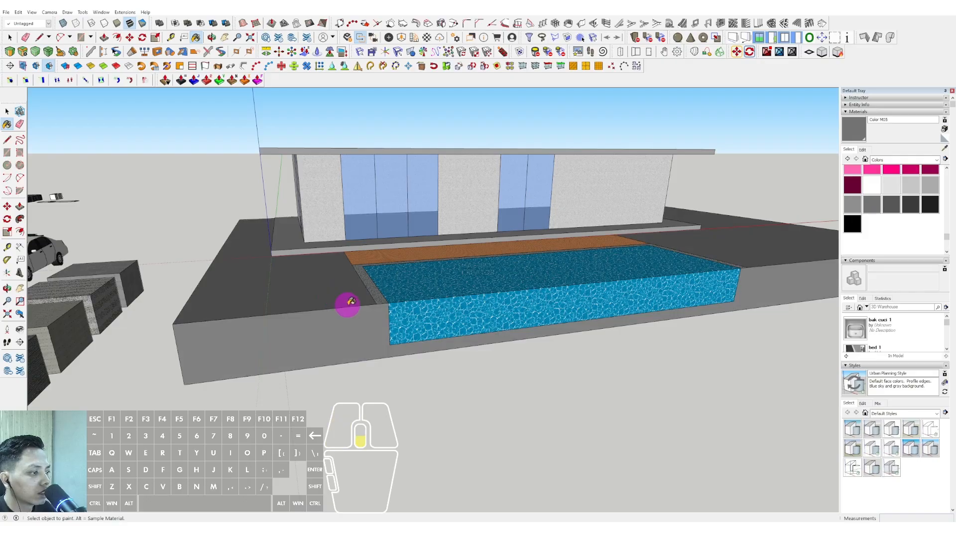
mouse_move(348, 303)
middle_down()
mouse_move(342, 273)
mouse_move(374, 255)
middle_up()
key(space)
Step: Draw a vertical rectangle about 222 by 4700 mm on the stucco wall between the two glazed openings and pull it out into a fin
scroll(419, 222, up, 10)
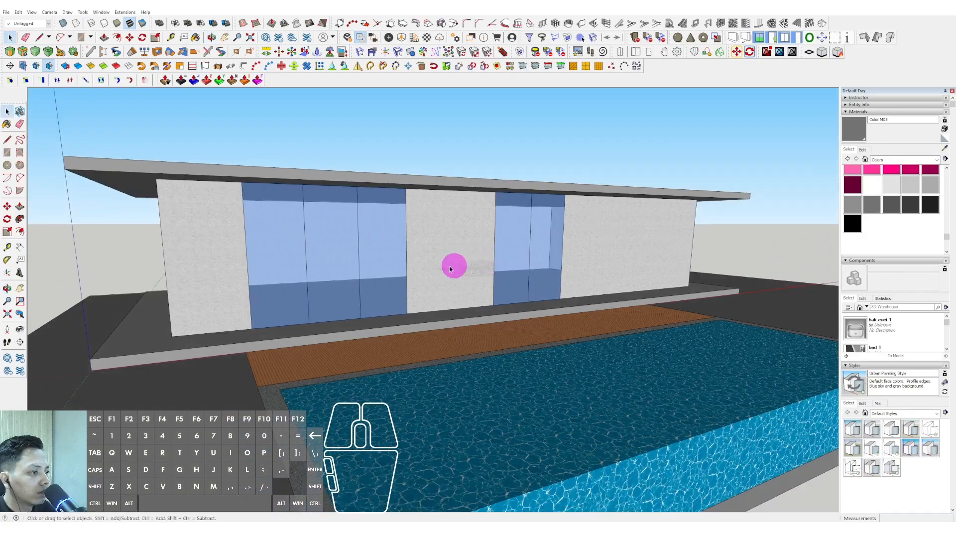
middle_drag(450, 269, 438, 327)
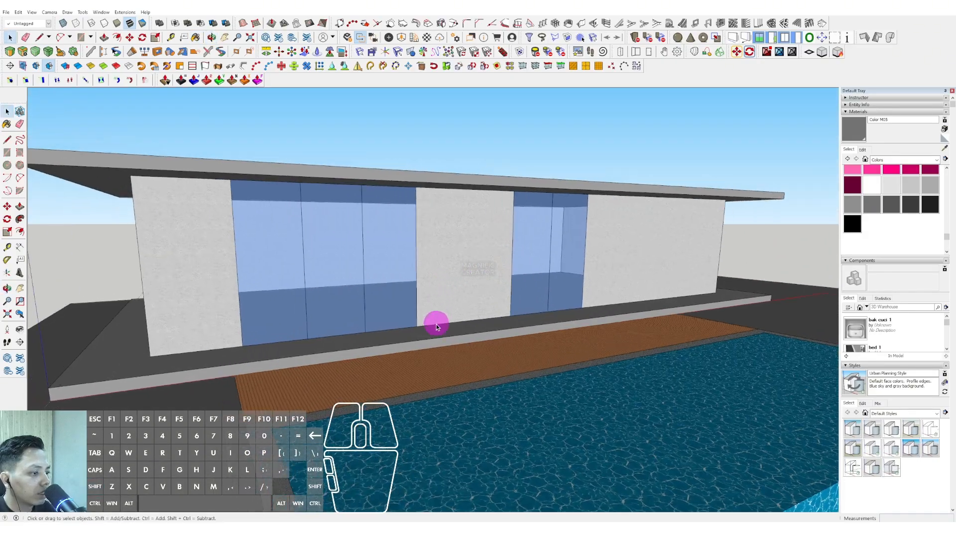
click(429, 323)
scroll(441, 192, up, 2)
click(433, 189)
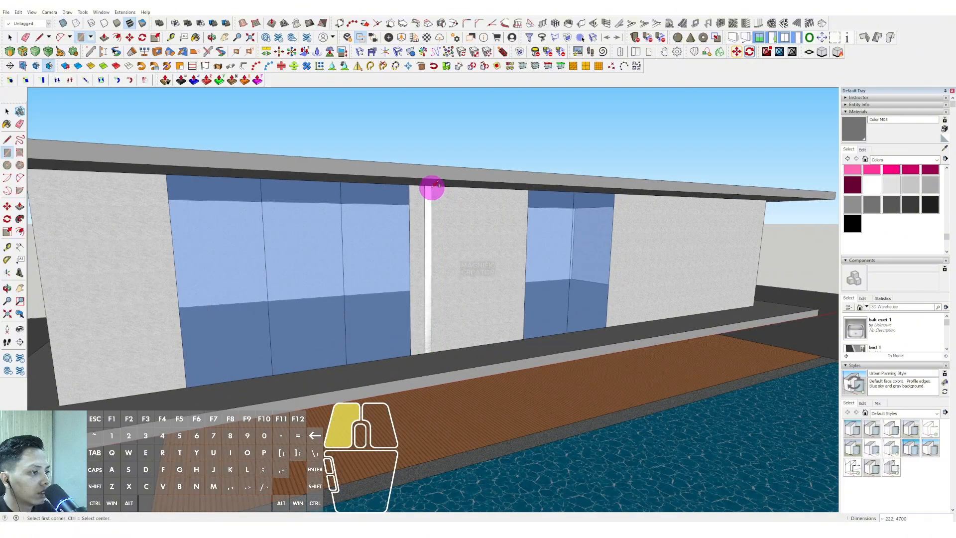
scroll(428, 207, up, 2)
key(p)
click(455, 185)
click(444, 225)
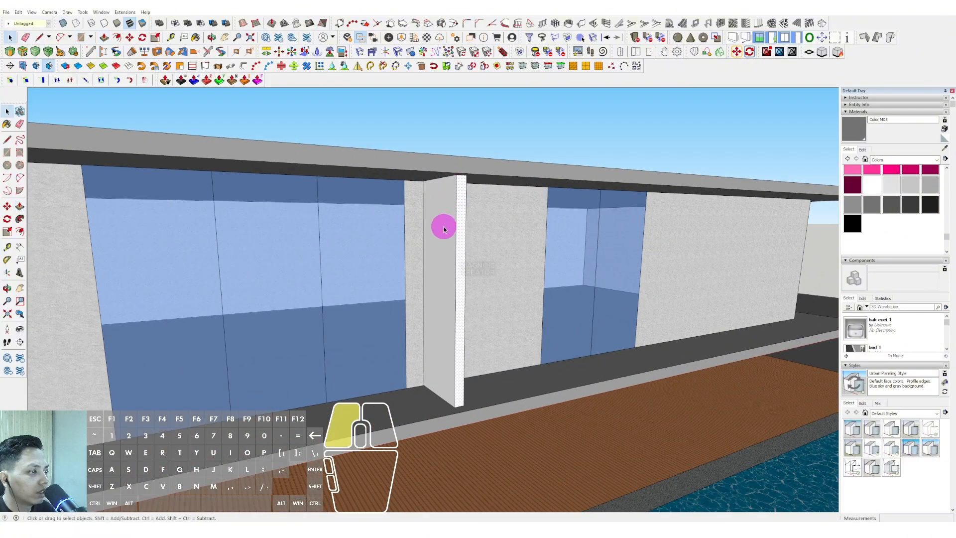
Step: Group the fin and extend its top face upward by about 1042 mm so it rises above the roof
key(space)
right_click(447, 229)
click(471, 293)
scroll(457, 248, down, 1)
double_click(444, 233)
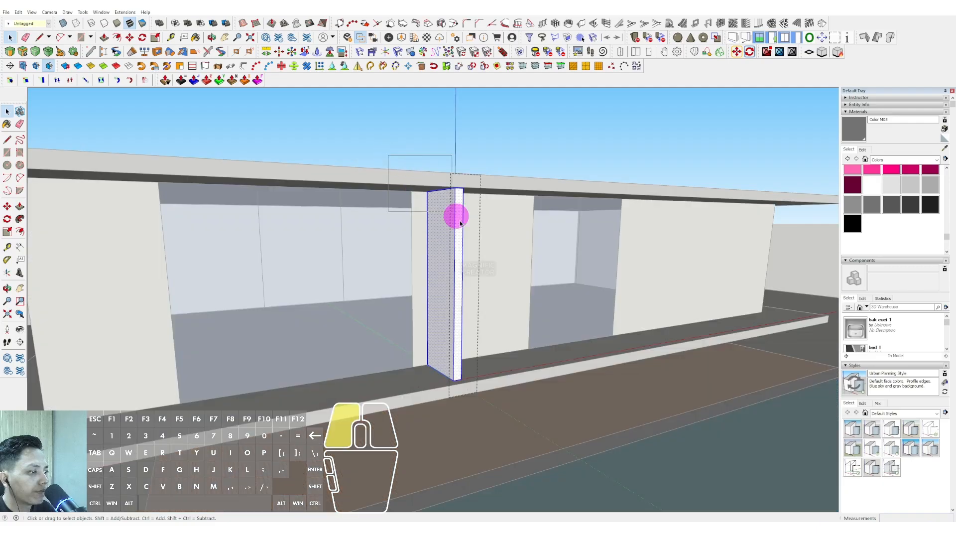
click(455, 215)
key(v)
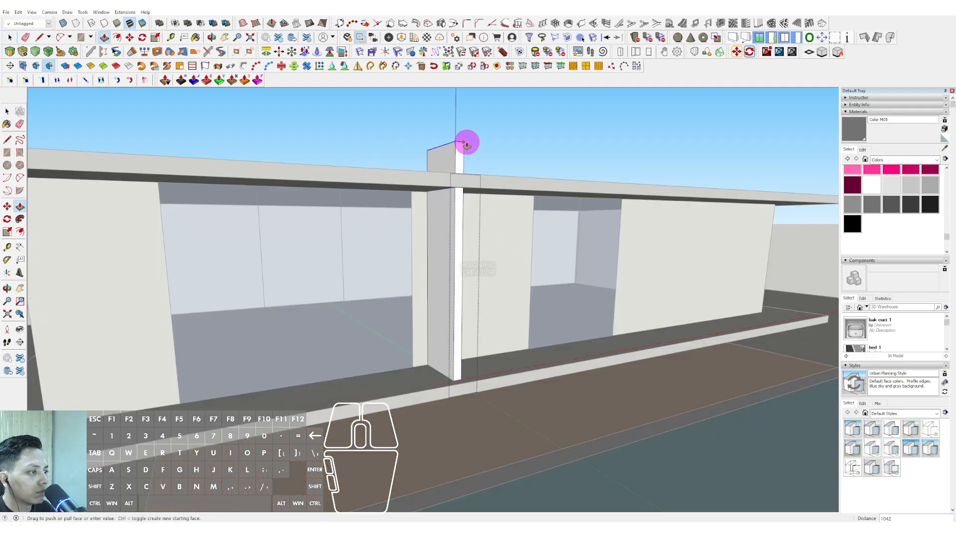
click(467, 142)
key(space)
click(484, 143)
Step: Turn the grouped fin into a component
click(445, 160)
right_click(445, 161)
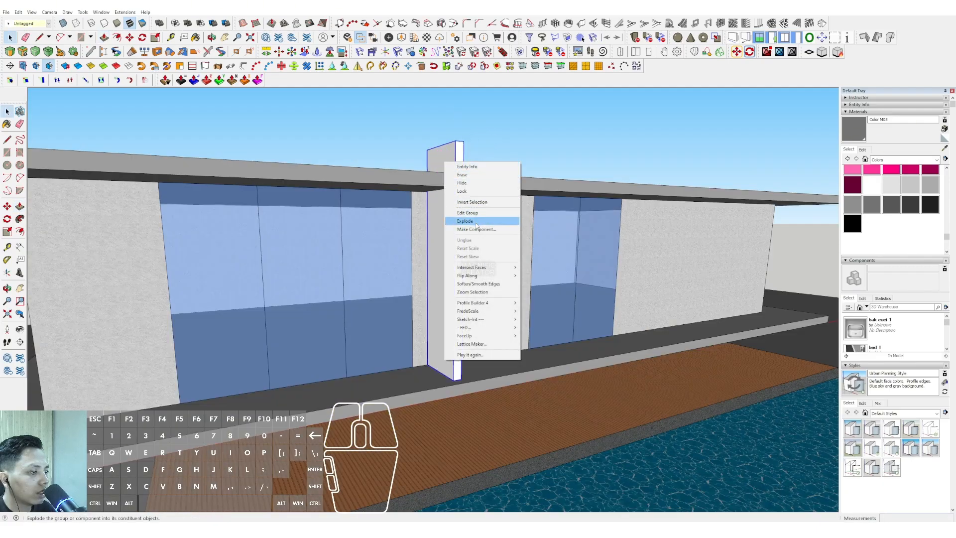
click(475, 229)
click(207, 279)
scroll(471, 312, down, 1)
Step: Copy the fin about 2575 mm along the wall toward the smaller glazed opening and fill the span to make five evenly spaced fins
click(469, 312)
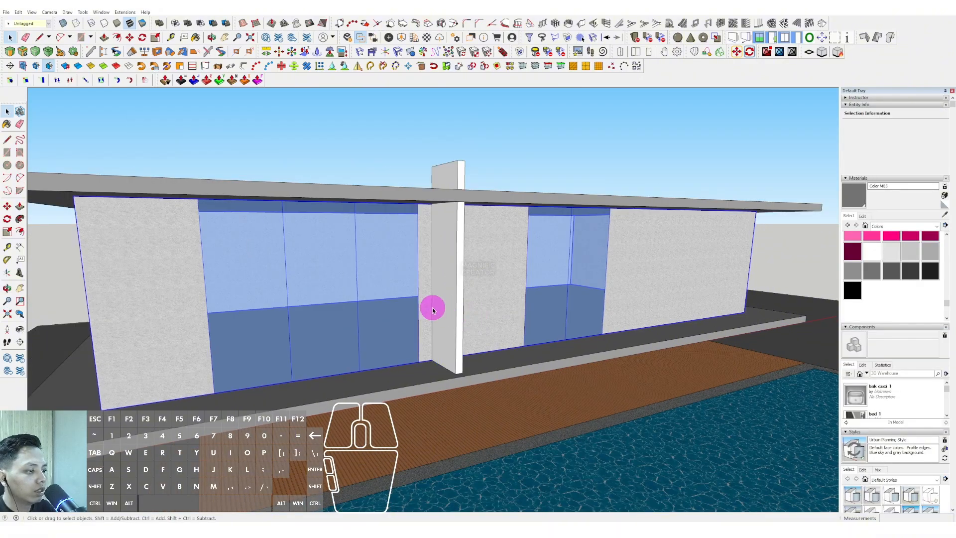
click(432, 310)
middle_drag(455, 321, 373, 384)
key(m)
key(ctrl)
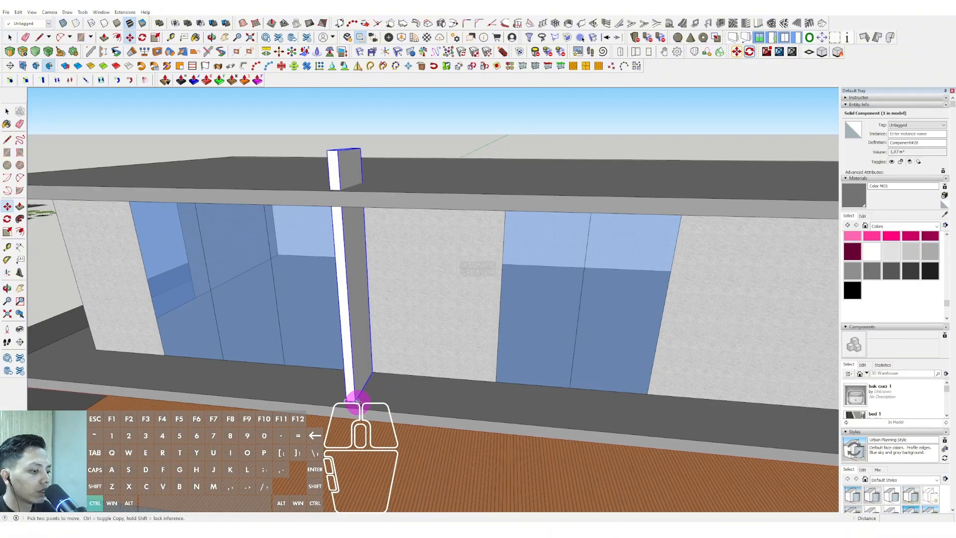
click(357, 401)
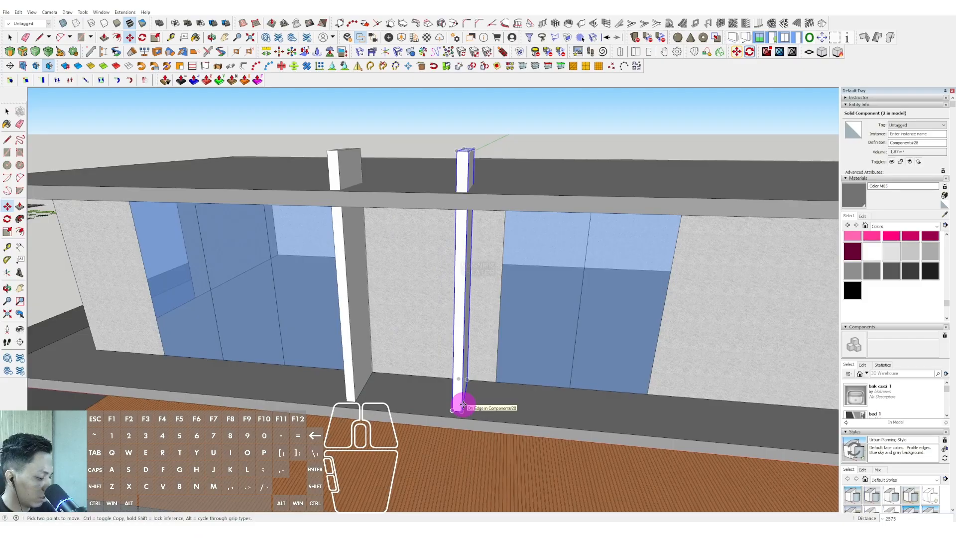
key(Return)
Step: Draw a rectangle about 4032 by 4700 mm on the wall beyond the smaller glazed opening and pull it outward into a block
middle_drag(458, 401, 319, 306)
scroll(486, 305, up, 2)
middle_drag(486, 306, 464, 314)
scroll(460, 321, up, 2)
key(r)
click(551, 162)
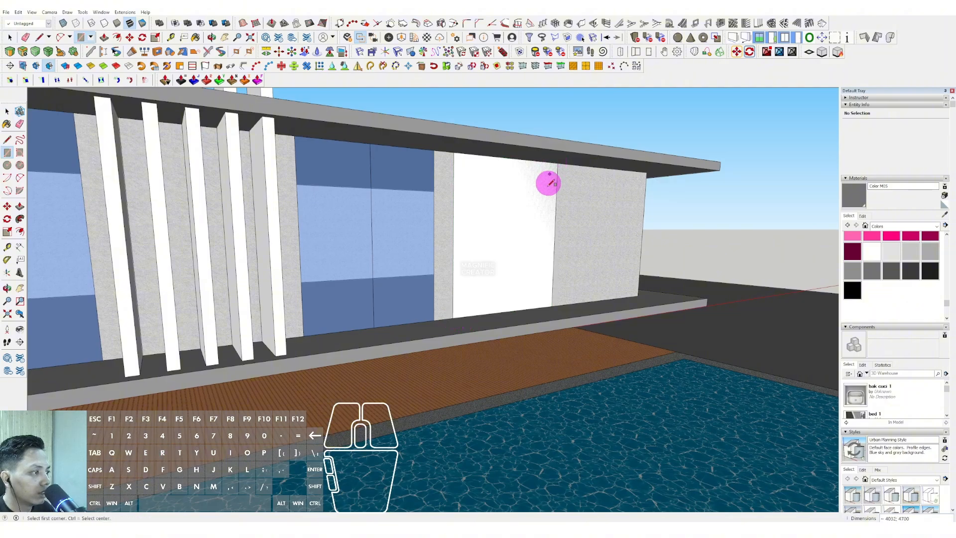
key(p)
middle_drag(549, 207, 507, 259)
click(517, 199)
click(539, 200)
Step: Group the projecting wall block and extend its top face upward through the roof
key(space)
triple_click(482, 221)
right_click(482, 221)
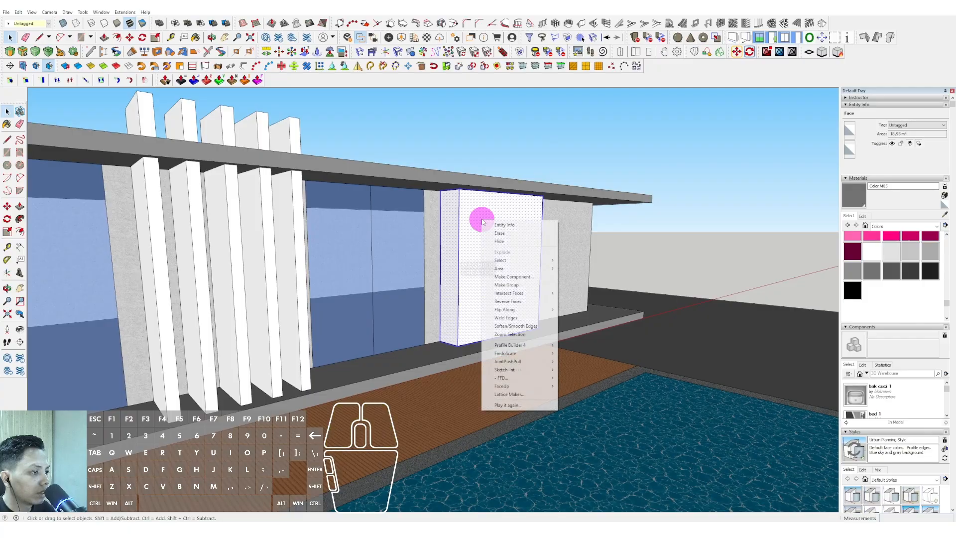
click(490, 290)
triple_click(488, 249)
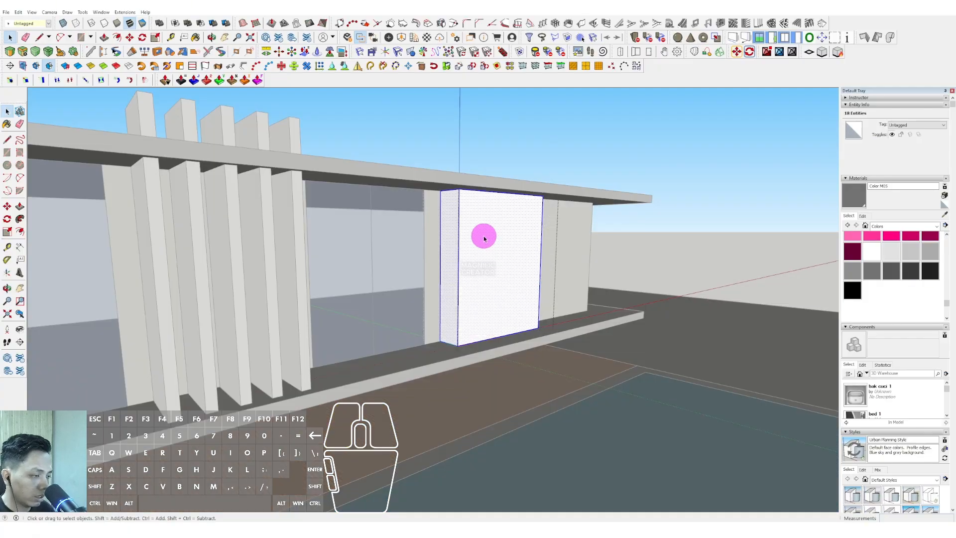
key(comma)
drag(416, 148, 658, 254)
key(p)
click(543, 197)
key(comma)
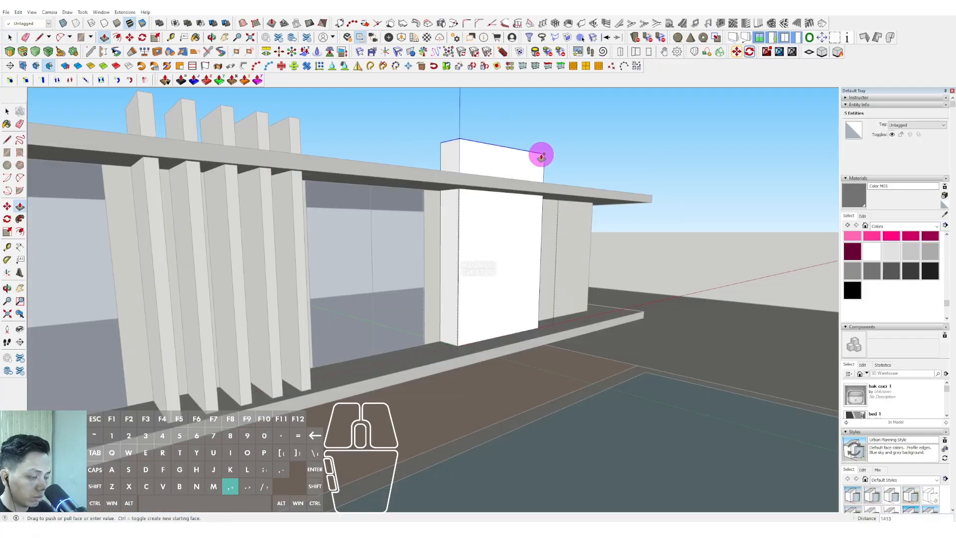
Step: Draw an arc across the top face of the roof-piercing block and cut the sliced-off front segment away through its full height
middle_drag(544, 138, 449, 327)
scroll(344, 282, up, 3)
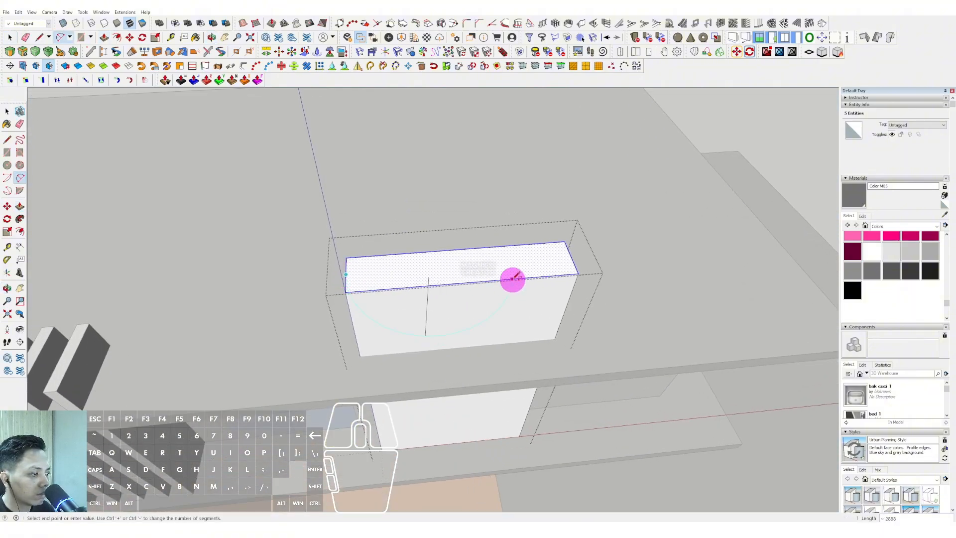
scroll(448, 275, up, 1)
key(v)
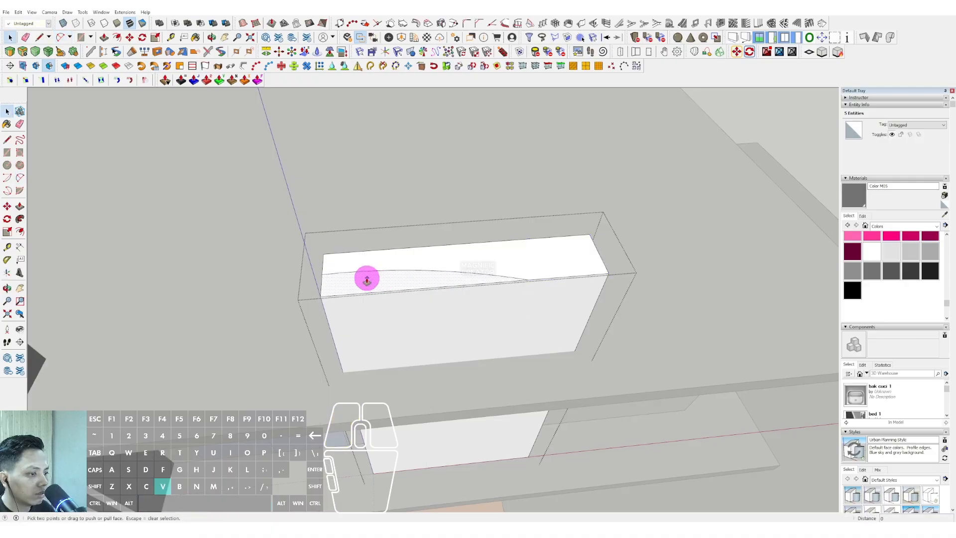
click(366, 279)
scroll(365, 306, down, 1)
shift+middle_drag(365, 305, 502, 206)
scroll(496, 429, down, 3)
key(space)
middle_drag(497, 423, 567, 292)
click(700, 150)
scroll(521, 358, down, 2)
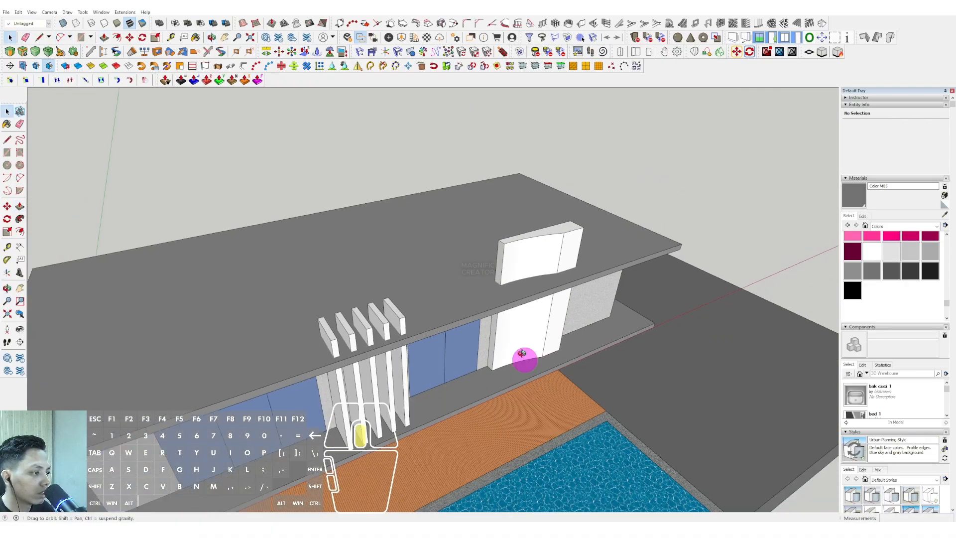
Step: Draw a rectangle across the upper part of the stucco corner column's front and pull it outward into a thin panel
mouse_move(521, 358)
middle_down()
mouse_move(510, 271)
mouse_move(399, 289)
middle_up()
scroll(314, 315, up, 2)
shift+middle_drag(314, 315, 330, 320)
scroll(341, 237, up, 2)
mouse_move(341, 237)
middle_down()
mouse_move(363, 192)
mouse_move(280, 215)
mouse_move(349, 199)
middle_up()
key(r)
click(379, 186)
click(268, 241)
middle_drag(268, 241, 347, 195)
key(p)
scroll(328, 196, up, 3)
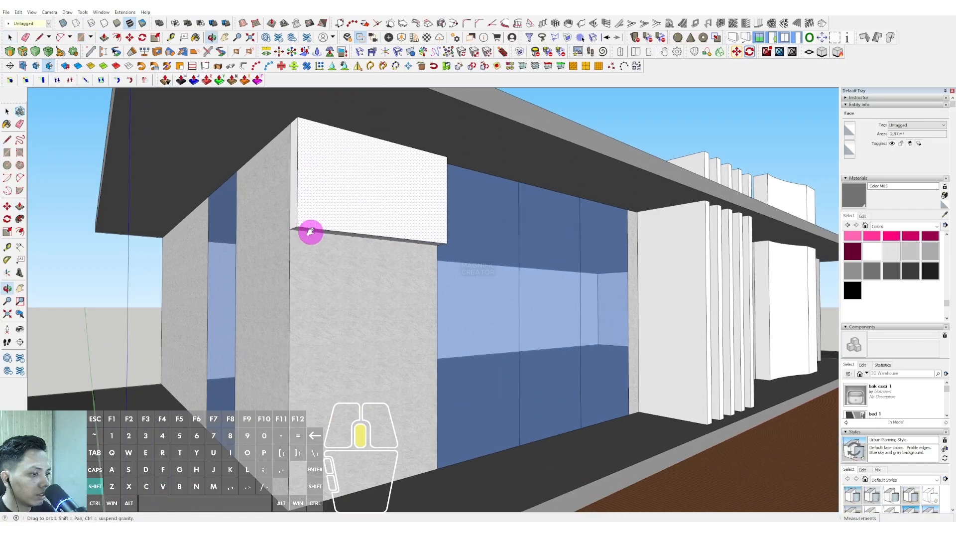
Step: Extend the panel around the corner along the column's side wall to its far edge and group it
key(space)
key(space)
middle_drag(320, 211, 705, 238)
scroll(538, 322, down, 5)
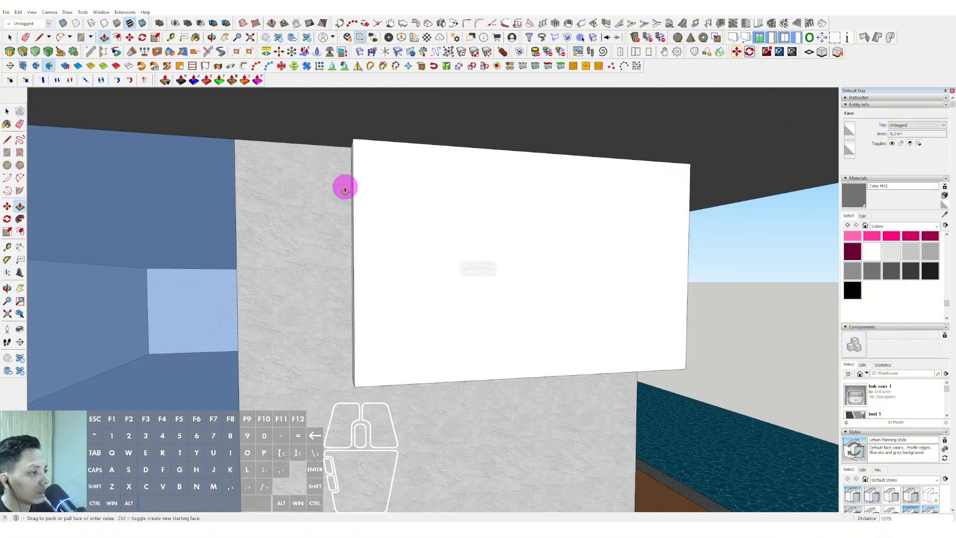
click(279, 188)
key(space)
scroll(405, 244, down, 5)
middle_drag(267, 233, 328, 201)
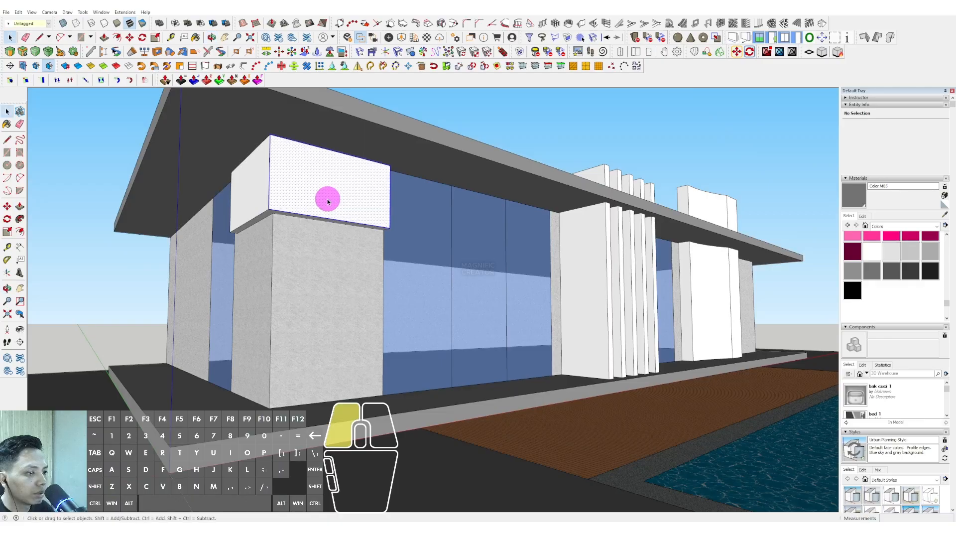
right_click(328, 201)
click(342, 258)
Step: Copy the corner panel group about 3401 mm down to the column's base and add an evenly spaced copy midway between them
scroll(340, 261, down, 2)
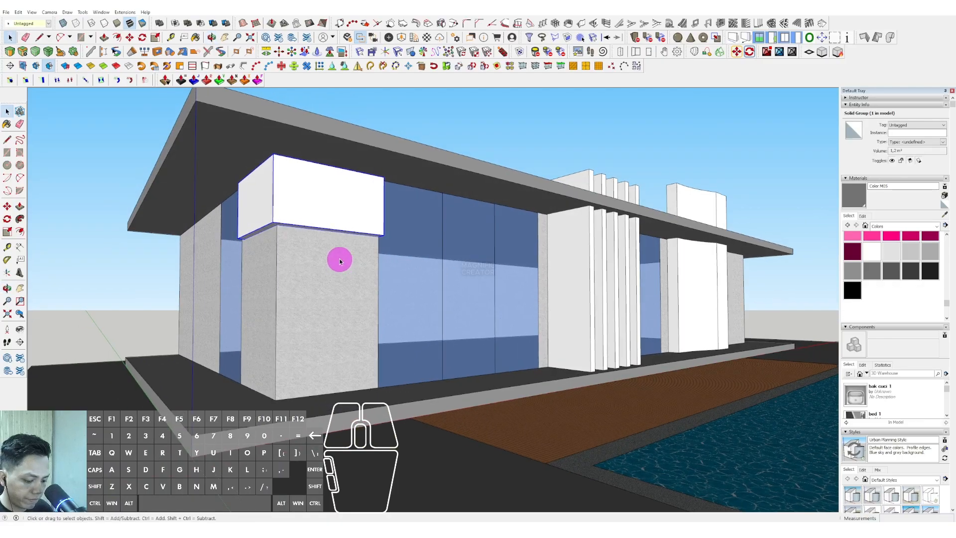
ctrl+click(336, 233)
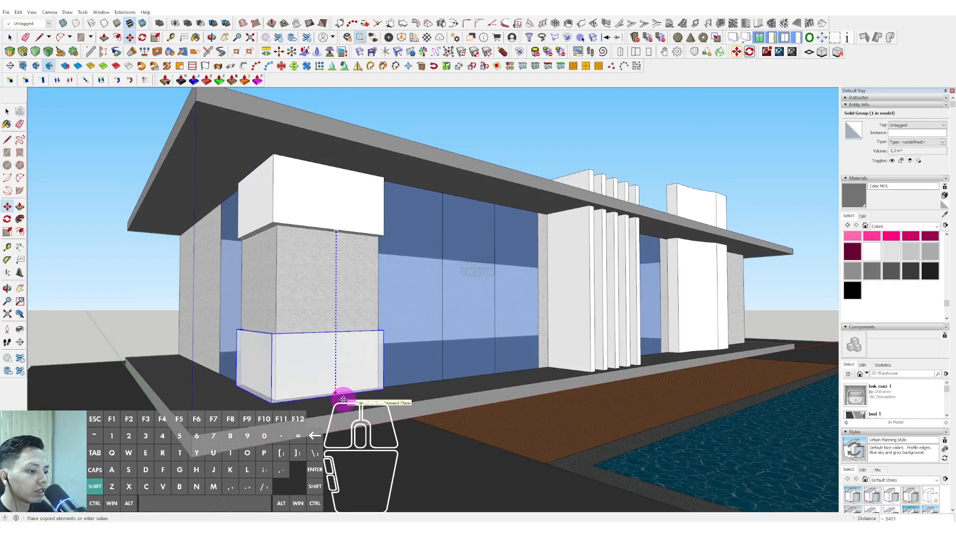
click(344, 398)
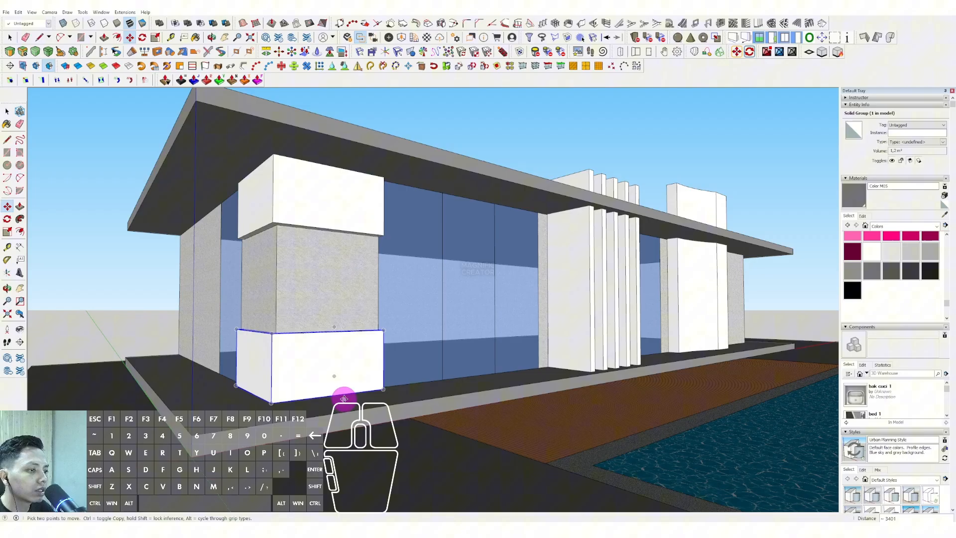
key(shift)
click(386, 327)
Step: Scale the middle corner block taller to nearly fill the gaps between the upper and lower blocks
scroll(324, 324, up, 5)
key(s)
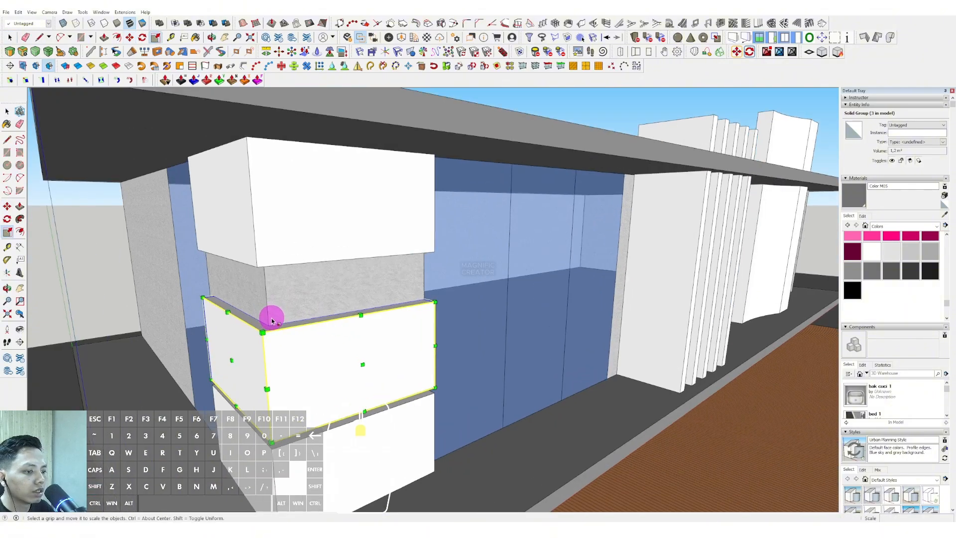
mouse_move(316, 298)
mouse_down()
mouse_move(317, 259)
mouse_move(310, 264)
mouse_move(323, 246)
mouse_move(323, 256)
mouse_up()
scroll(323, 269, up, 3)
scroll(330, 262, up, 2)
key(space)
scroll(321, 274, down, 3)
scroll(320, 275, down, 1)
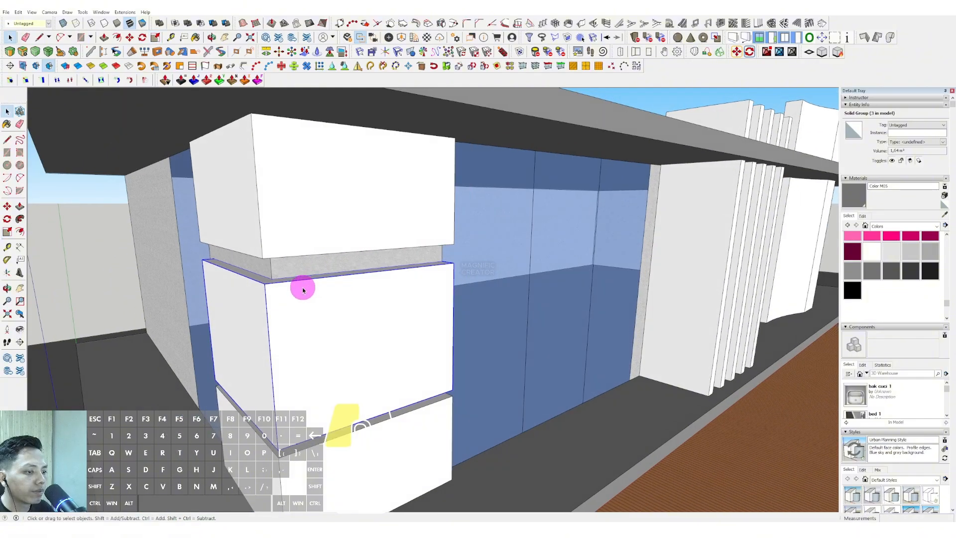
Step: Pull the middle corner block's top face up about 110 mm to narrow the gap below the upper block
triple_click(300, 288)
scroll(287, 288, up, 4)
key(p)
click(241, 286)
key(space)
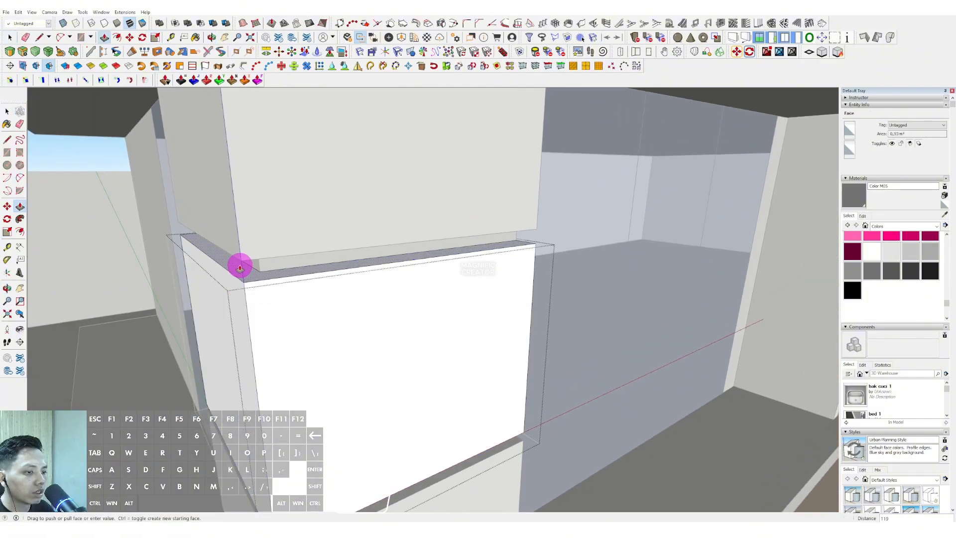
scroll(261, 252, down, 6)
click(151, 242)
Step: Paint the three stacked corner blocks with the Cinder Block material from the Brick, Cladding and Siding collection
scroll(273, 288, up, 5)
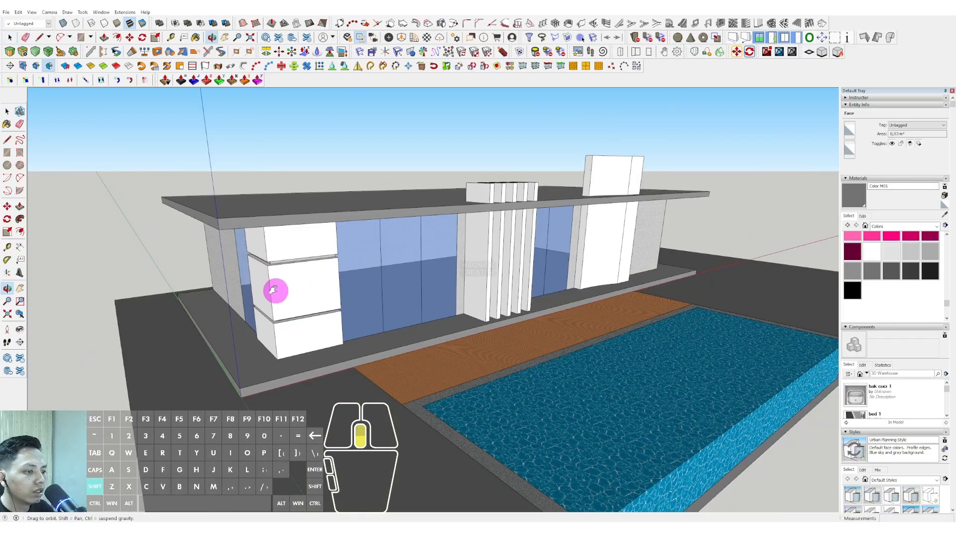
click(938, 227)
click(882, 259)
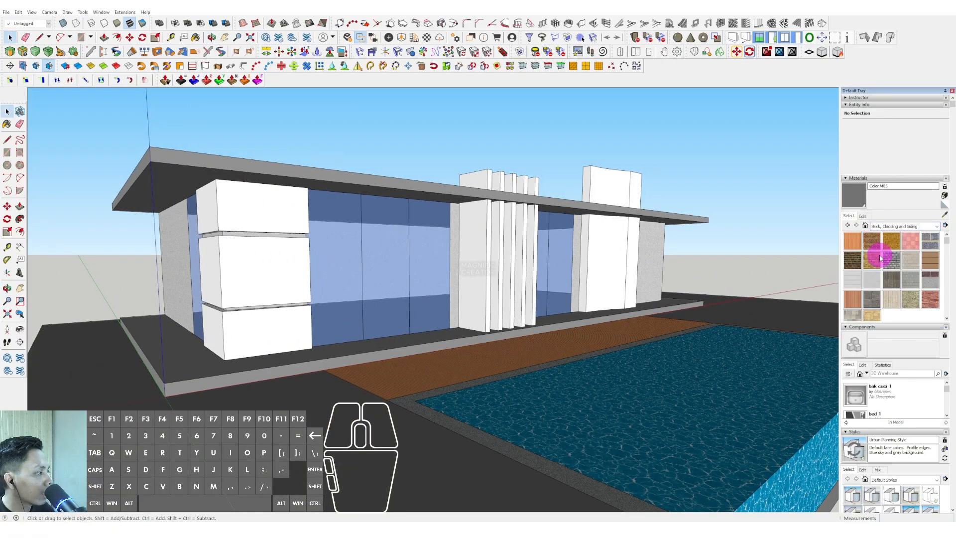
click(901, 274)
click(259, 269)
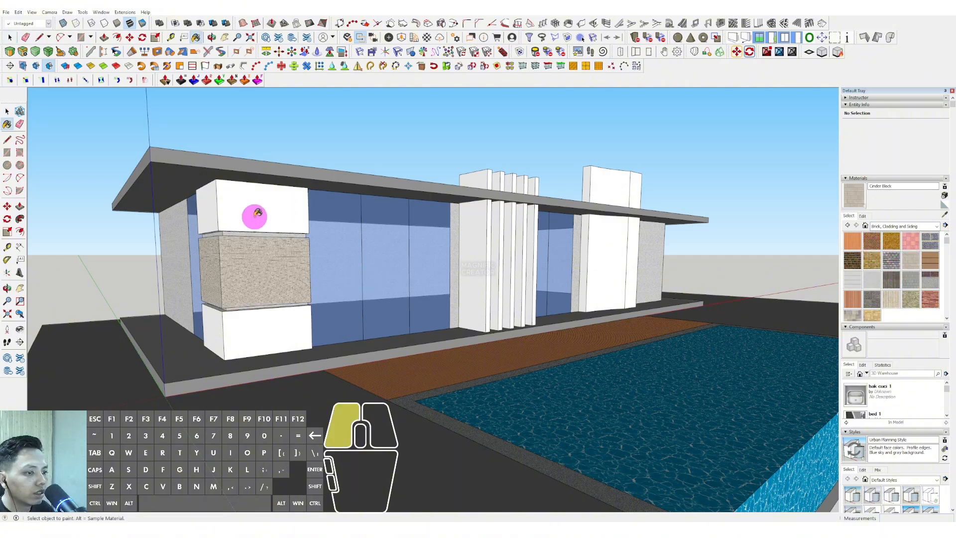
click(252, 214)
click(278, 327)
mouse_move(277, 327)
middle_down()
mouse_move(368, 295)
mouse_move(490, 229)
middle_up()
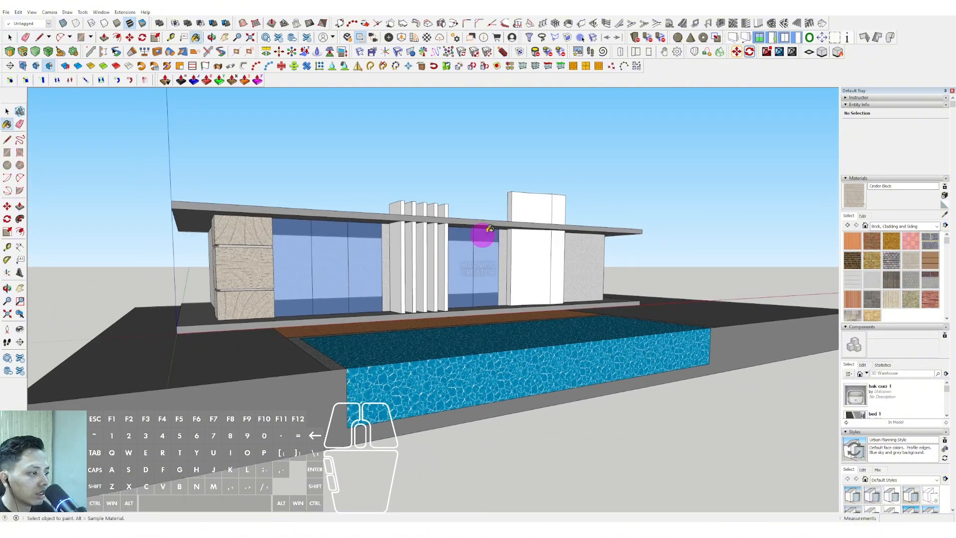
Step: Draw a wavy freehand curve across the ground slab beyond the pool's far end to split off a garden area
middle_drag(614, 207, 374, 295)
triple_click(646, 302)
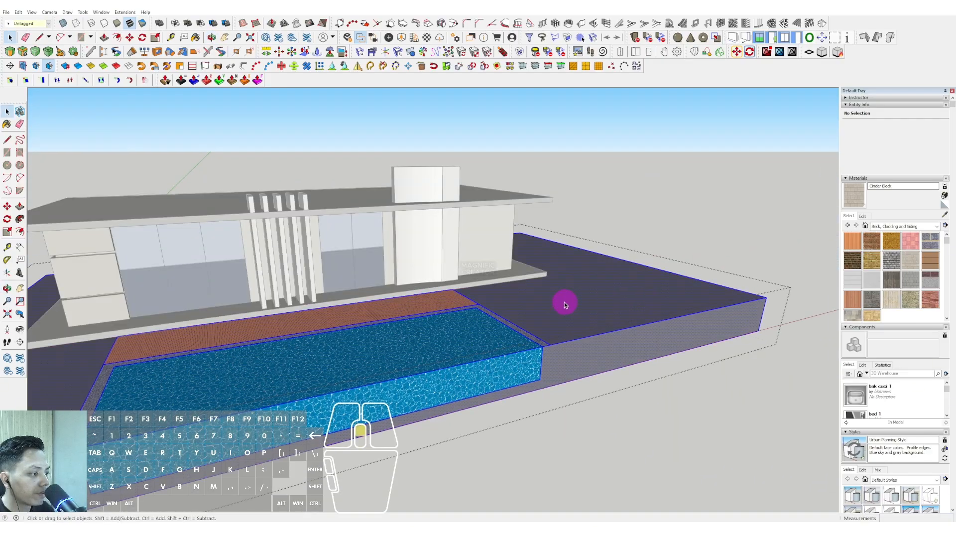
middle_drag(564, 302, 593, 221)
click(17, 142)
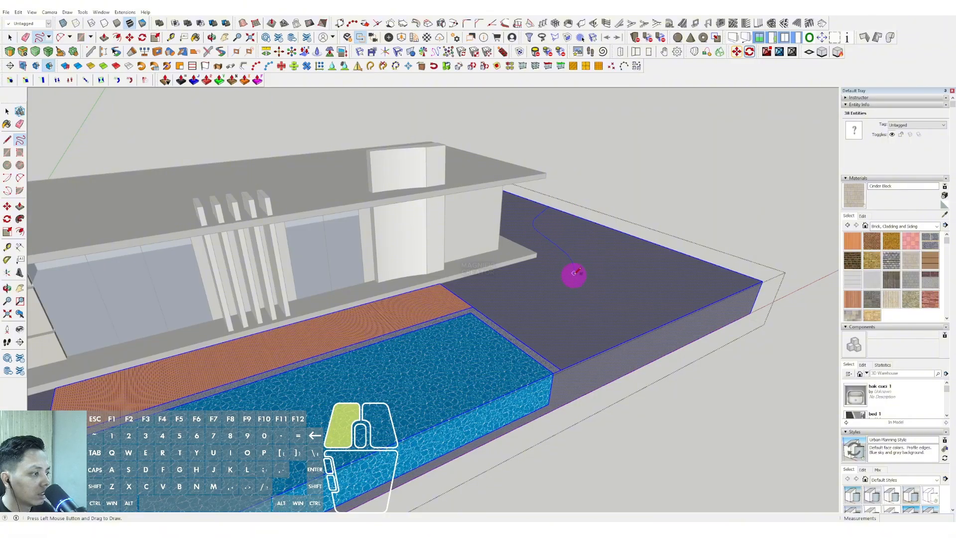
drag(581, 360, 579, 362)
key(space)
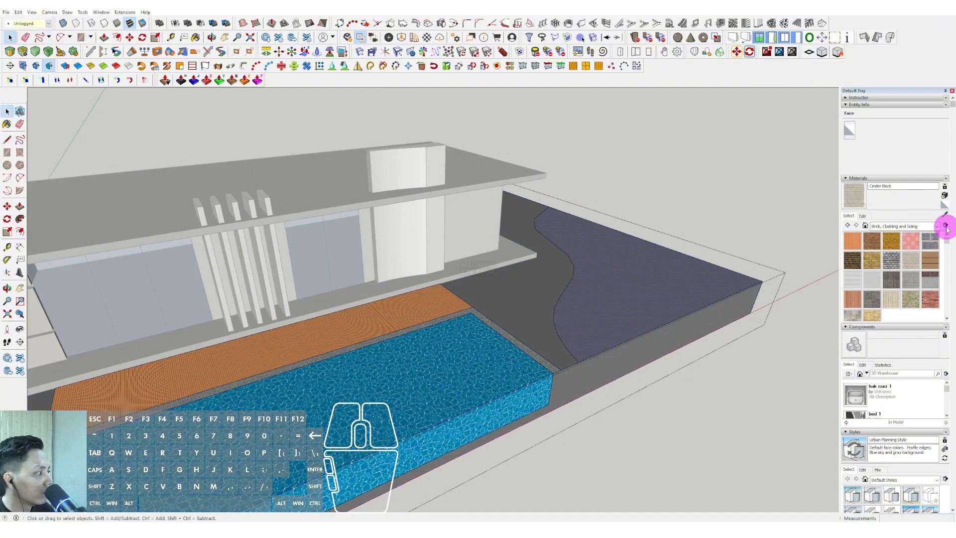
Step: Paint the split-off garden area with Grass Light Green from the Landscaping, Fencing and Vegetation collection
click(937, 226)
click(888, 270)
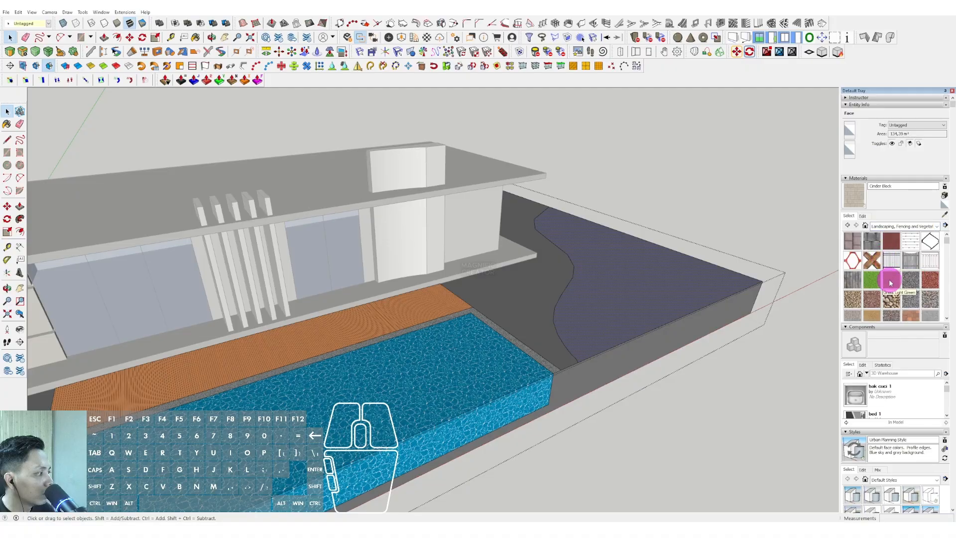
click(622, 269)
scroll(598, 275, down, 5)
middle_drag(579, 280, 538, 256)
scroll(386, 290, up, 2)
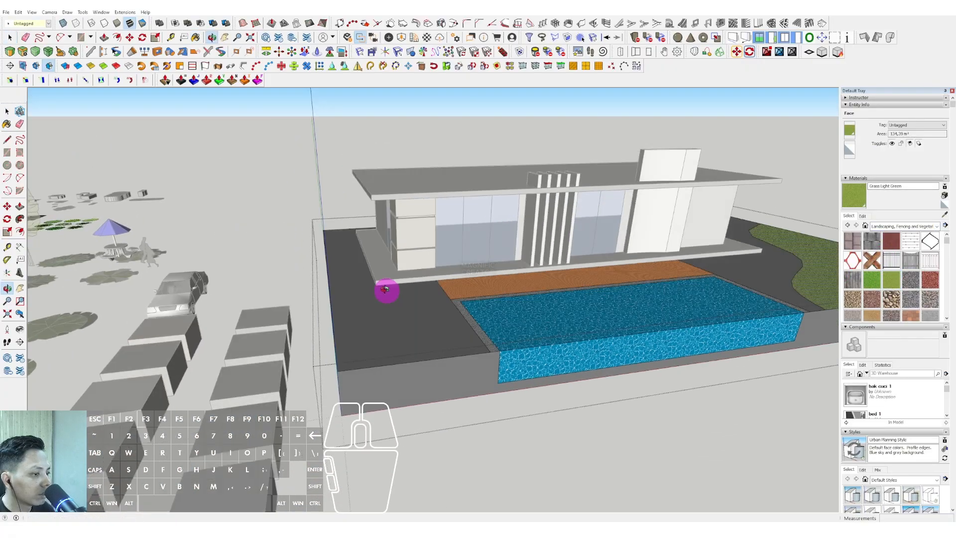
Step: Draw a second wavy freehand curve on the slab near the cinder-block corner and paint the outer area Grass Light Green
key(space)
click(348, 309)
triple_click(347, 311)
middle_drag(347, 311, 362, 326)
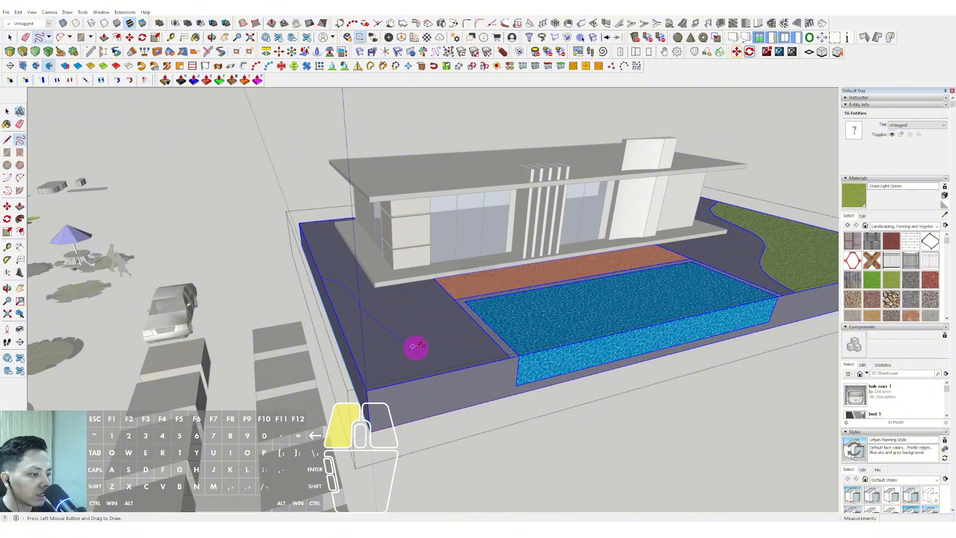
key(b)
click(391, 353)
mouse_move(384, 342)
middle_down()
mouse_move(453, 147)
mouse_move(555, 264)
mouse_move(546, 212)
mouse_move(316, 305)
mouse_move(346, 324)
mouse_move(391, 318)
mouse_move(343, 326)
mouse_move(360, 329)
middle_up()
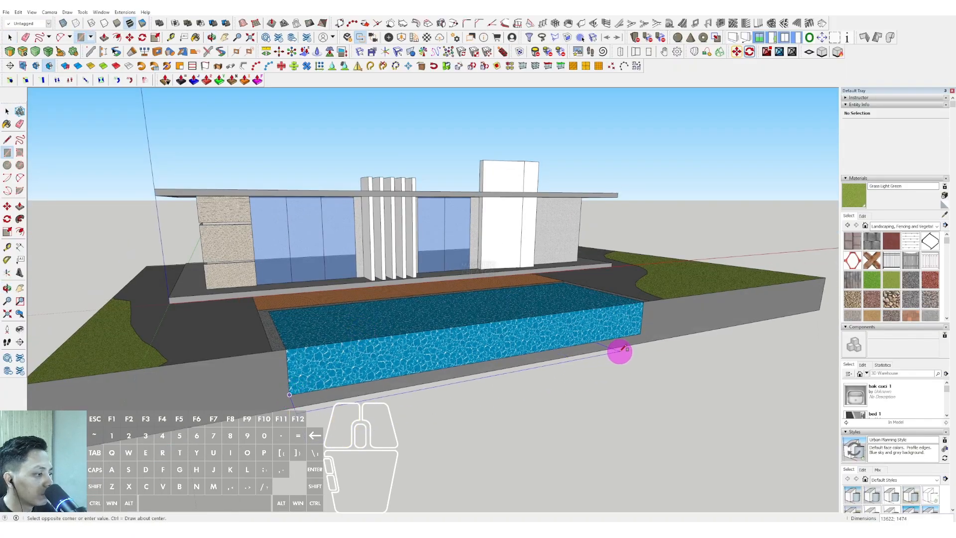
Step: Draw a long low rectangle along the base of the slab below the pool's front and pull it outward about 1638 mm
click(657, 337)
key(space)
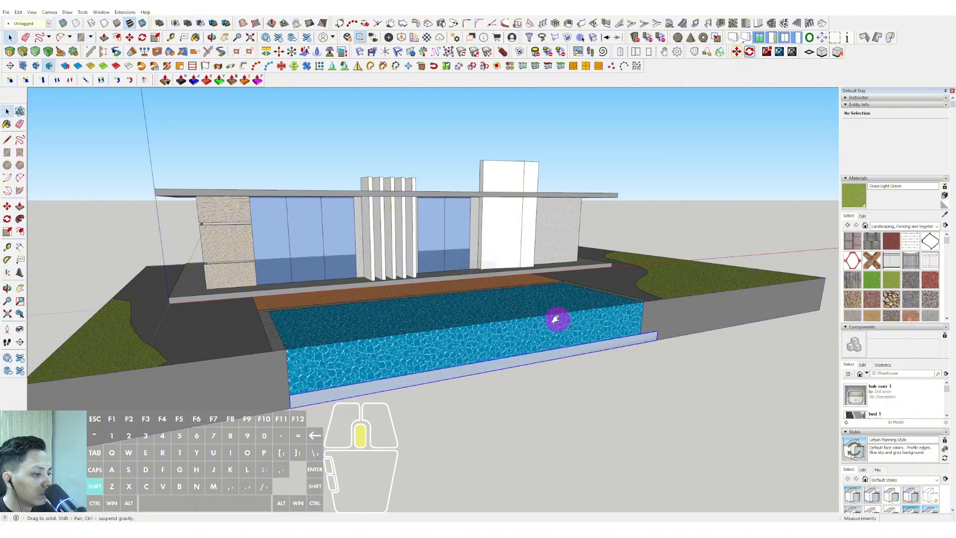
middle_drag(557, 319, 395, 358)
key(s)
key(p)
click(604, 319)
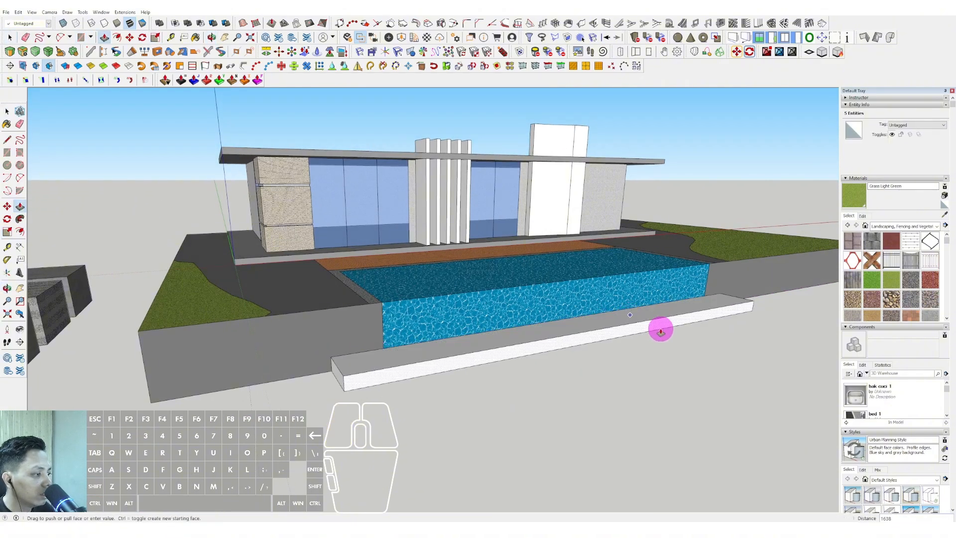
Step: Group the ledge in front of the pool and paint its top face with the Groundcover Gravel Indian material
scroll(690, 313, up, 2)
right_click(705, 311)
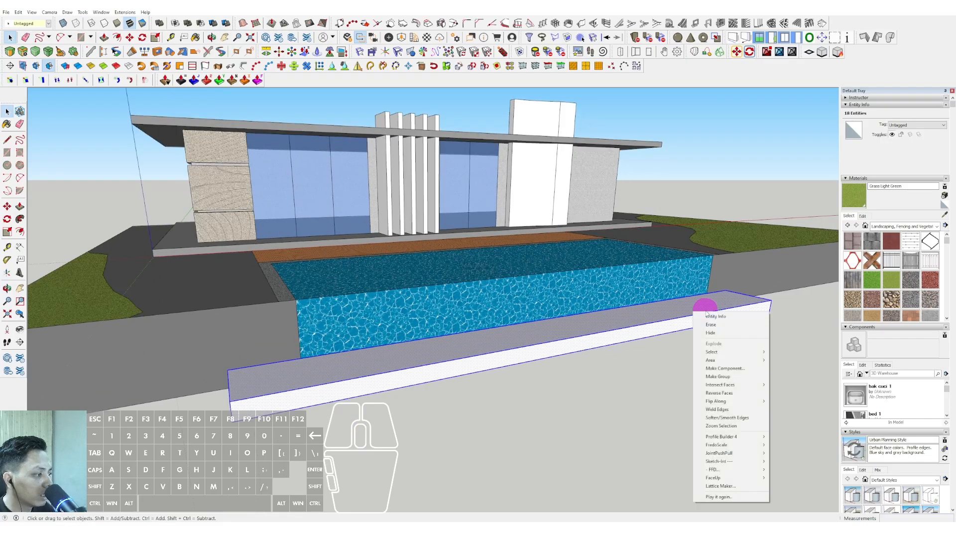
click(719, 377)
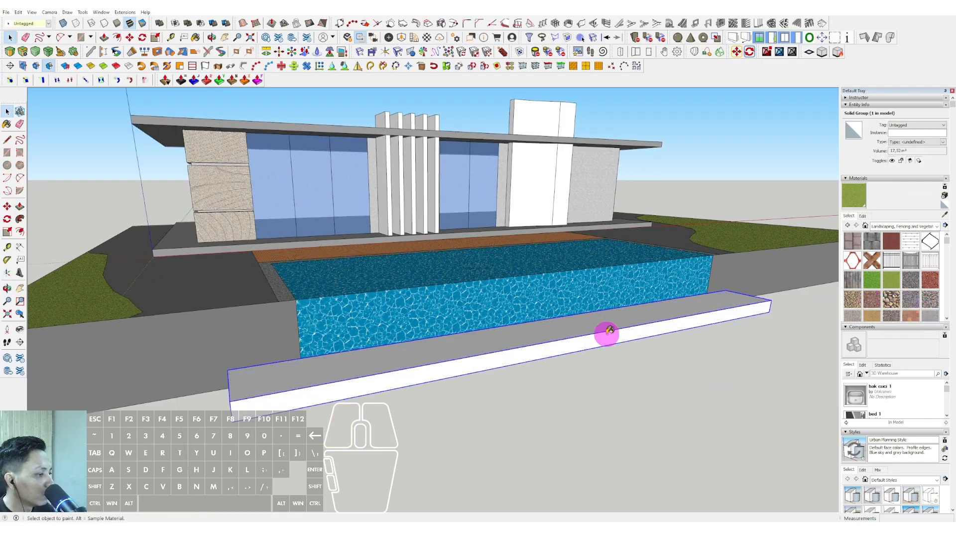
click(530, 339)
mouse_move(586, 470)
middle_down()
mouse_move(560, 349)
mouse_move(501, 305)
mouse_move(569, 331)
mouse_move(495, 390)
mouse_move(432, 408)
middle_up()
key(space)
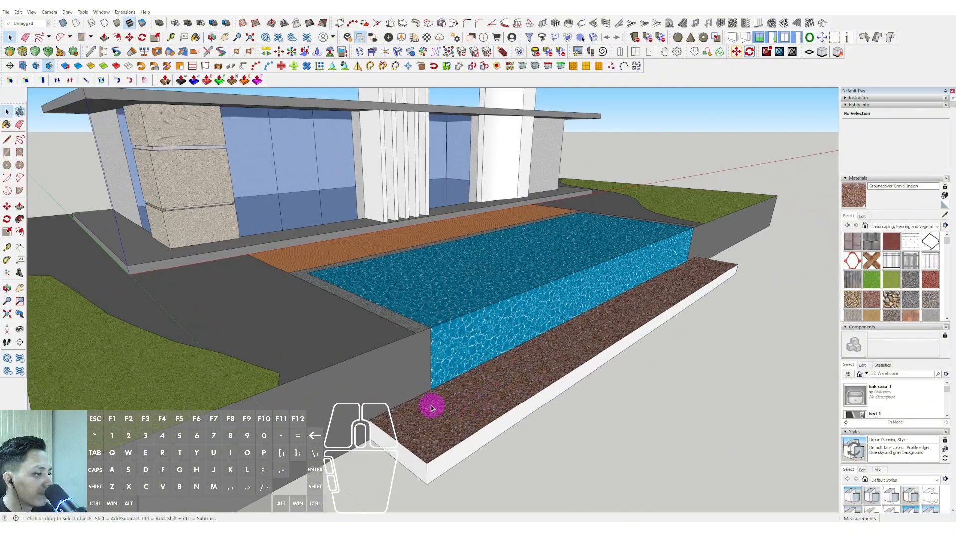
Step: Split the ledge's top lengthwise with a line and paint the strip next to the pool with Pavers Flagstone Gray
triple_click(392, 423)
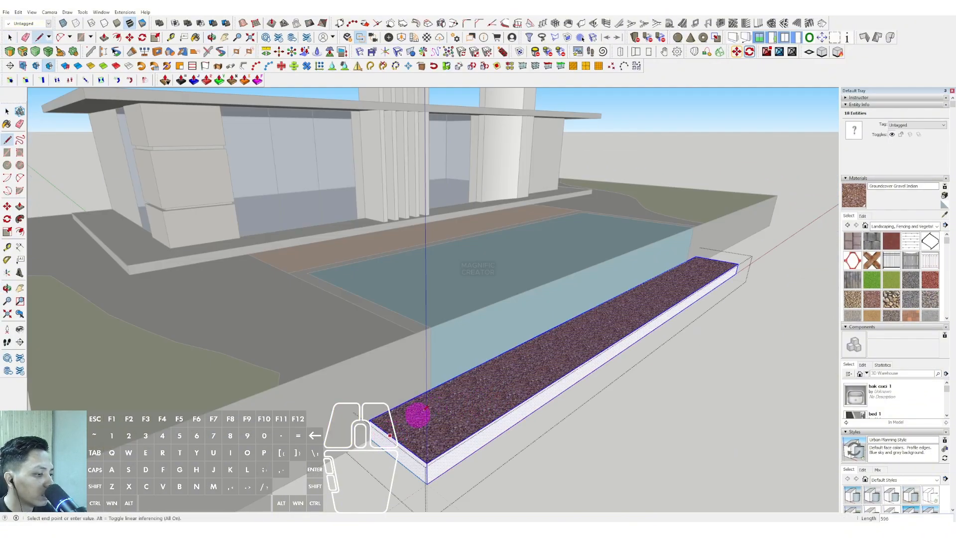
click(929, 319)
key(space)
click(651, 380)
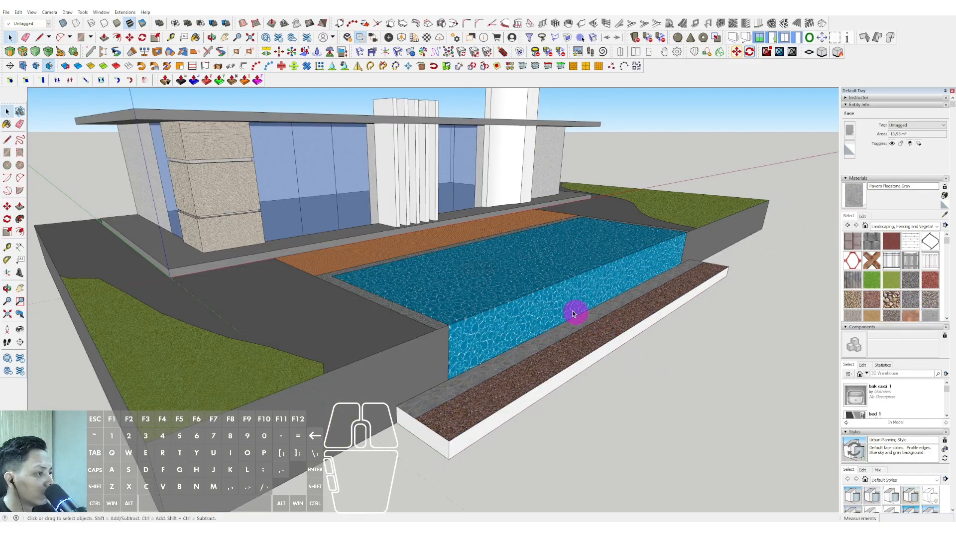
middle_drag(572, 313, 738, 275)
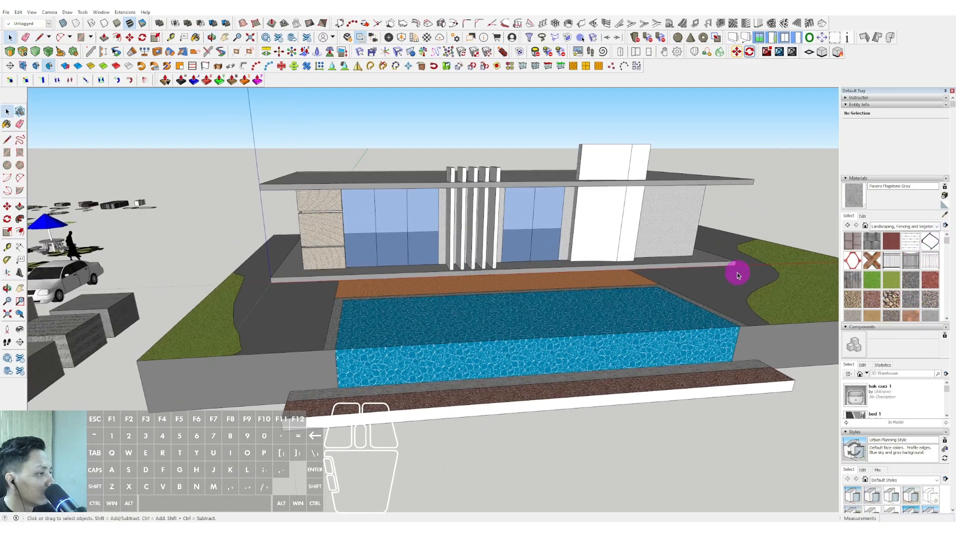
Step: Sample the beige marble material from the sample blocks beside the house and paint the roof-piercing block with it
scroll(533, 305, down, 3)
middle_drag(534, 305, 418, 262)
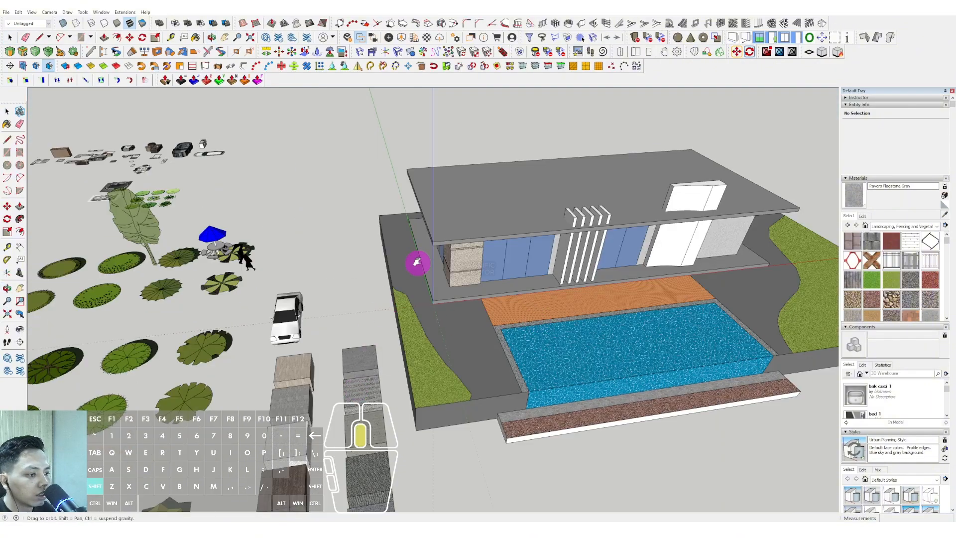
scroll(436, 320, up, 3)
scroll(362, 334, up, 3)
alt+click(361, 334)
middle_drag(641, 149, 671, 165)
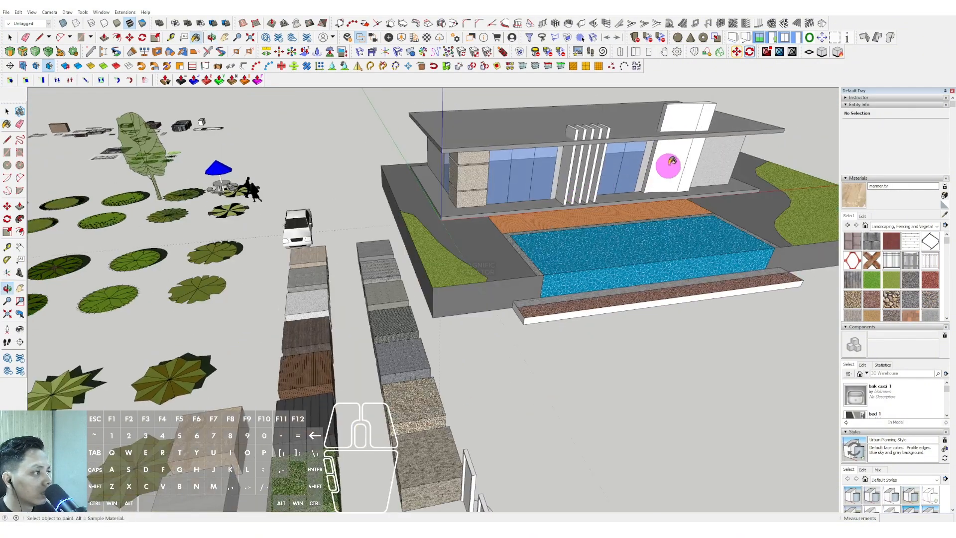
click(670, 164)
mouse_move(506, 305)
middle_down()
mouse_move(529, 295)
mouse_move(540, 271)
middle_up()
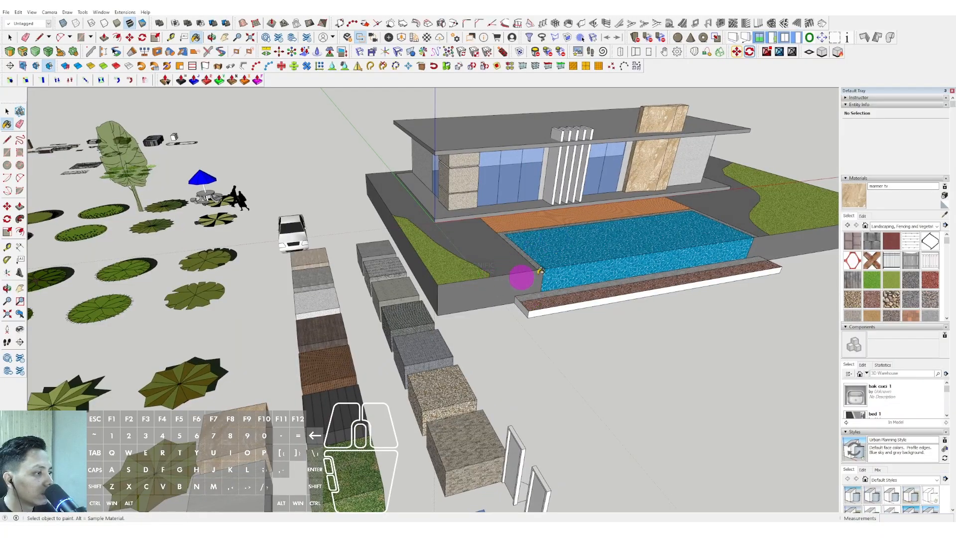
Step: Copy the 2D deciduous tree from beside the site onto the lawn at the house's far end, placing two trees
key(space)
click(149, 205)
scroll(148, 205, up, 1)
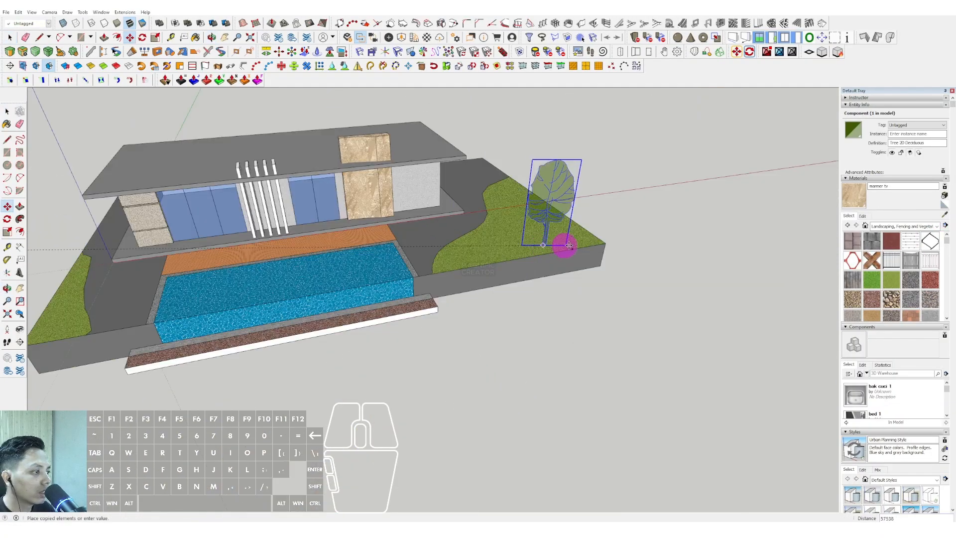
drag(561, 245, 492, 254)
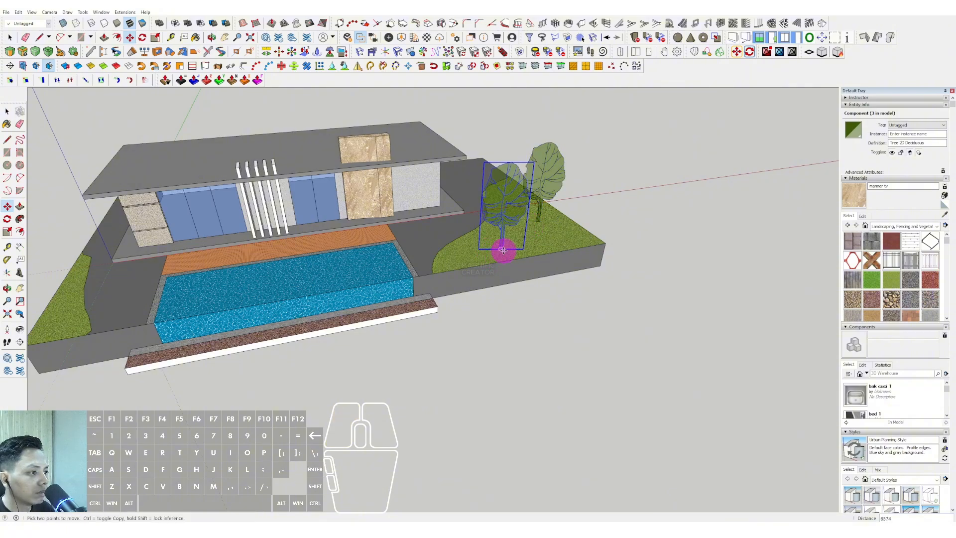
Step: Copy a lawn tree to the end of the gravel ledge in front of the pool and explode the copy
key(m)
scroll(501, 243, up, 2)
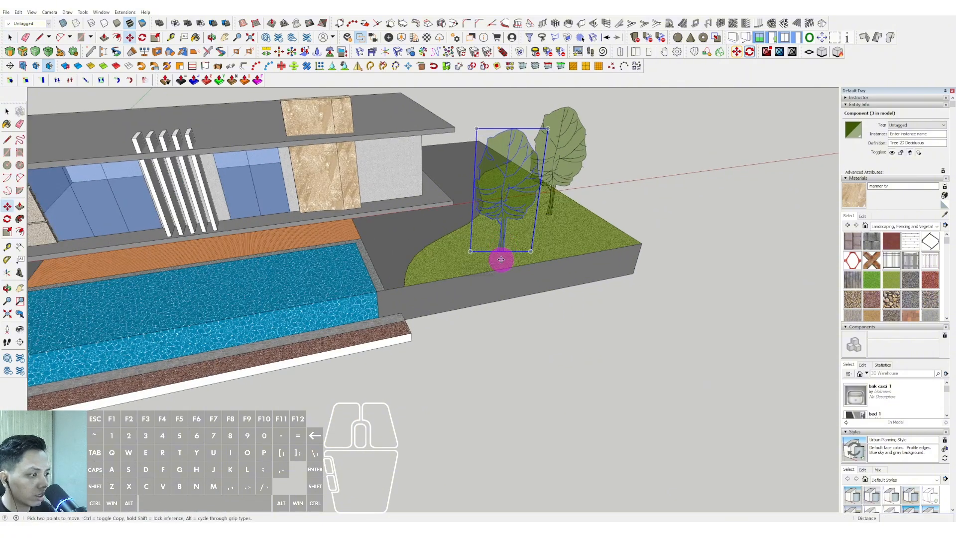
ctrl+drag(500, 258, 382, 352)
key(space)
right_click(391, 307)
click(392, 313)
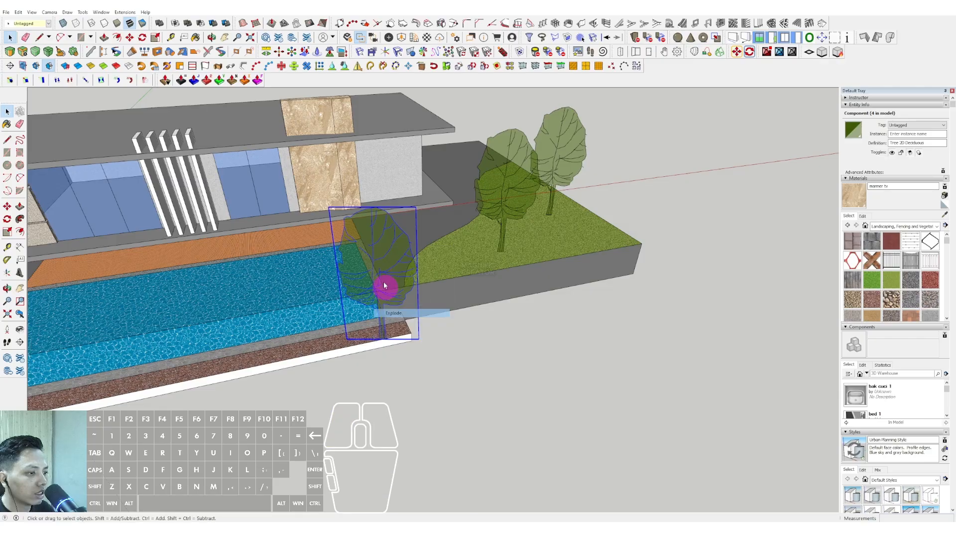
Step: Remove the trunk of the exploded tree by the ledge and explode the remaining canopy component
scroll(380, 280, up, 3)
click(388, 341)
key(shift+e)
right_click(394, 239)
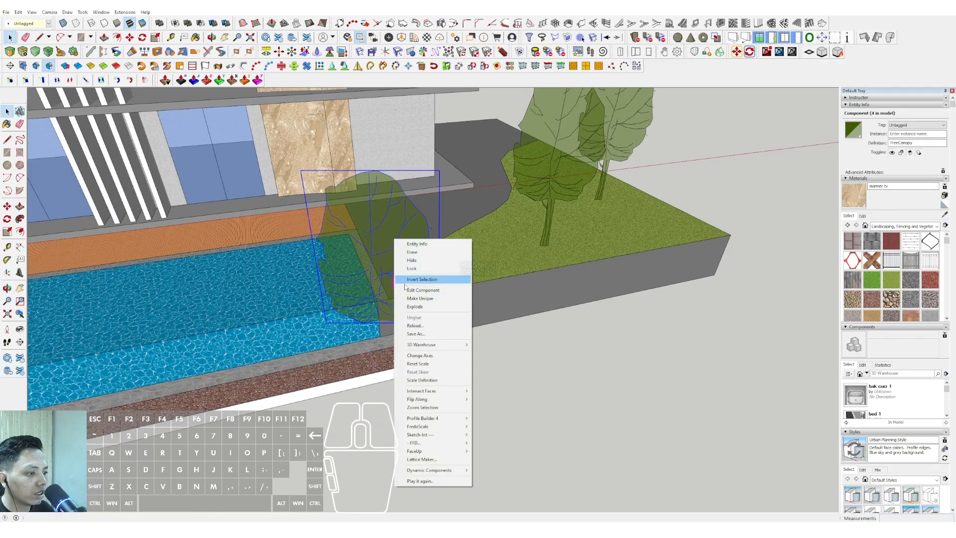
click(415, 306)
scroll(384, 257, up, 2)
key(s)
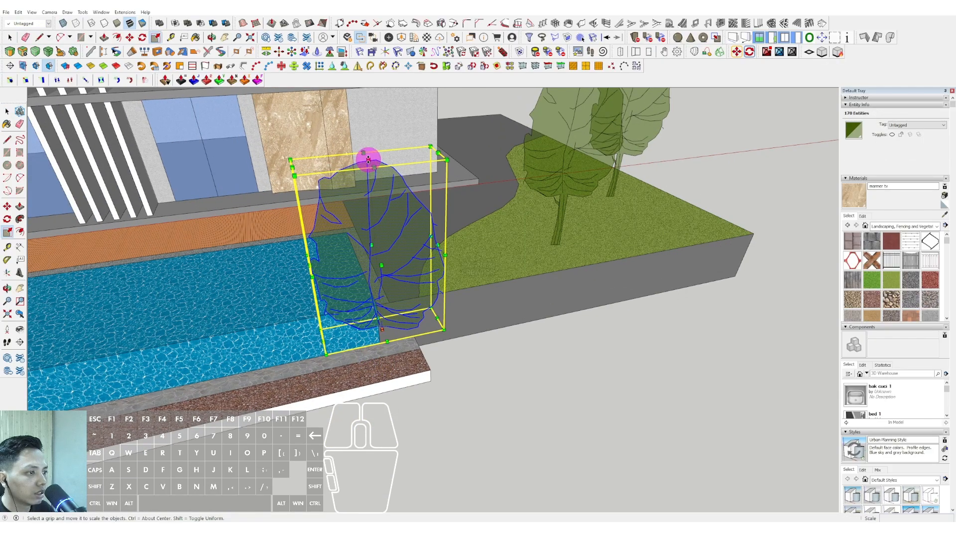
drag(368, 158, 341, 335)
key(ctrl+z)
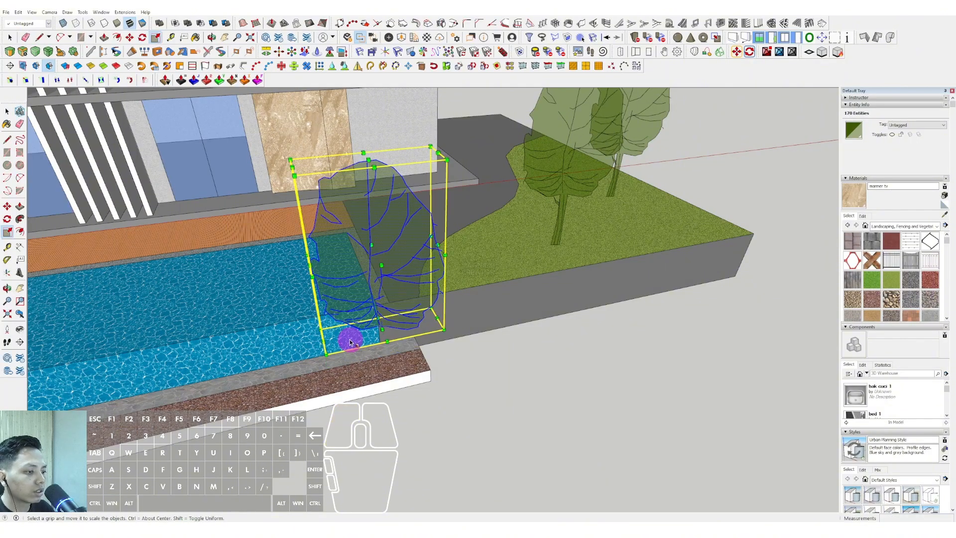
Step: Group the loose canopy geometry and scale it down into a small bush
middle_drag(342, 335, 398, 160)
mouse_move(373, 124)
middle_down()
mouse_move(412, 237)
mouse_move(387, 126)
middle_up()
mouse_move(390, 210)
mouse_down()
mouse_move(390, 230)
mouse_move(389, 214)
mouse_up()
middle_drag(390, 214, 411, 262)
right_click(391, 255)
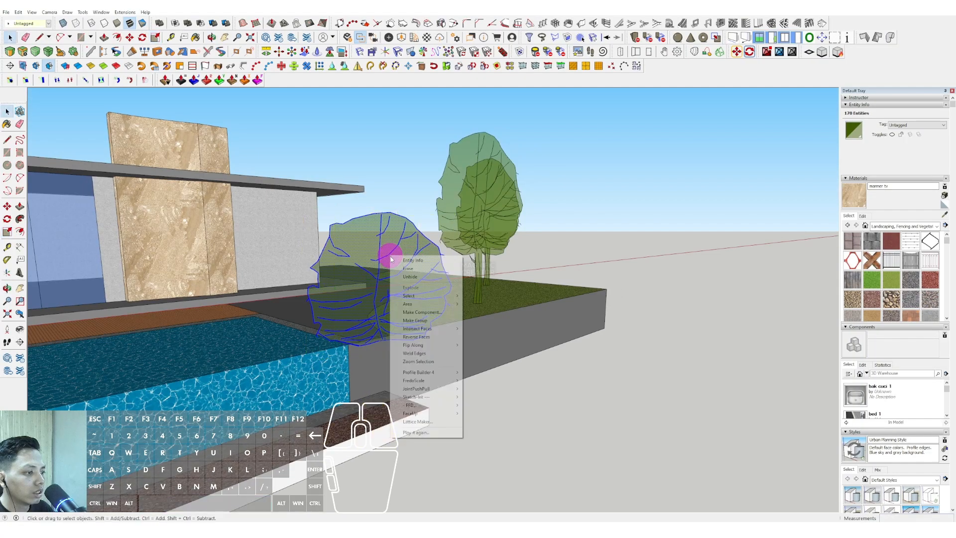
click(423, 329)
drag(452, 220, 393, 292)
middle_drag(393, 291, 346, 348)
Step: Move the bush to the opposite end of the ledge, placing it on the gravel strip
key(m)
click(338, 354)
scroll(340, 355, down, 2)
middle_drag(319, 383, 237, 324)
shift+middle_drag(369, 271, 519, 237)
scroll(276, 323, down, 1)
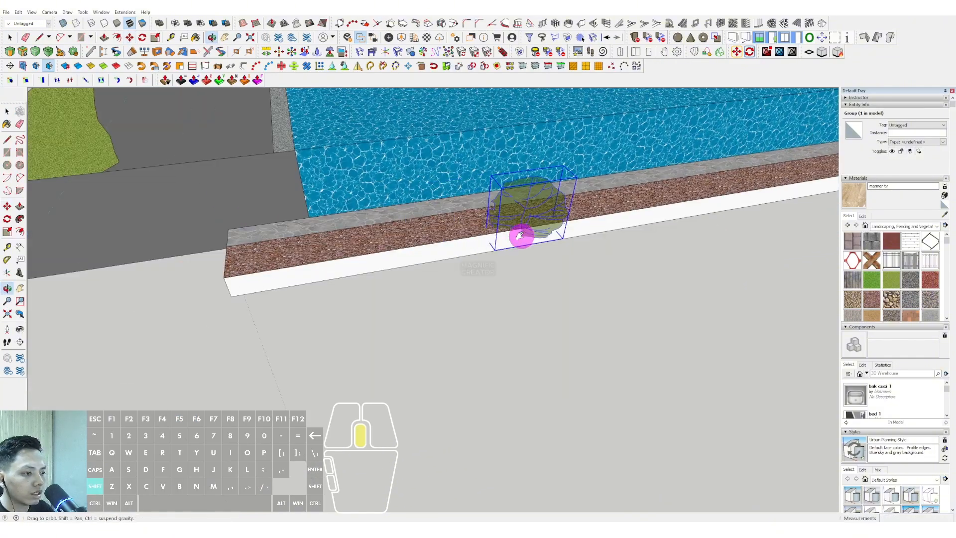
click(342, 251)
key(space)
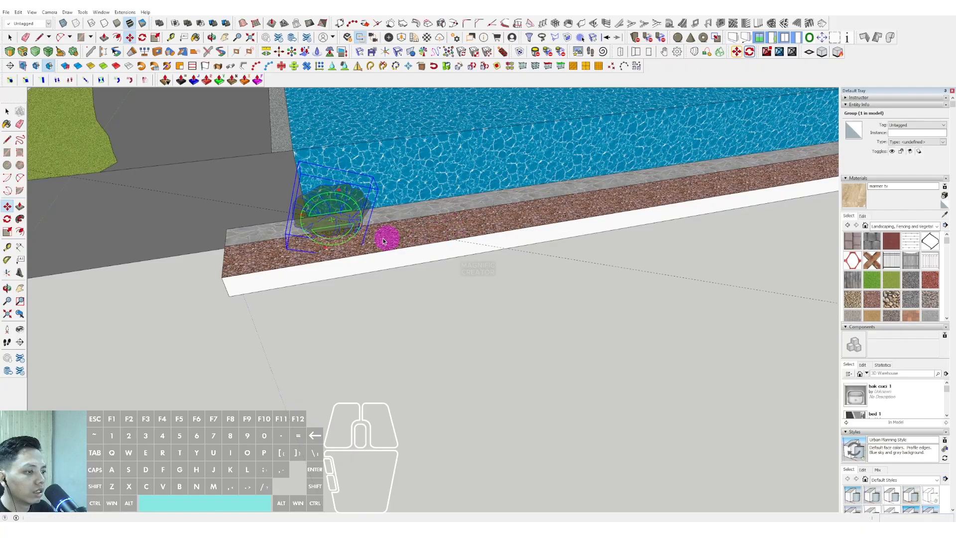
Step: Copy the bush along the gravel strip to make an irregular row of four bushes
scroll(342, 261, up, 3)
key(ctrl)
key(ctrl)
click(320, 247)
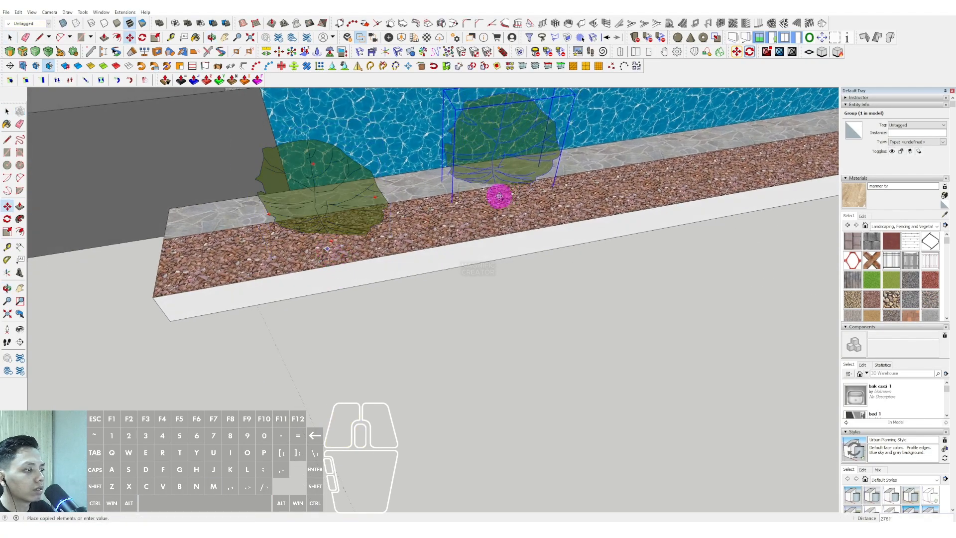
click(472, 198)
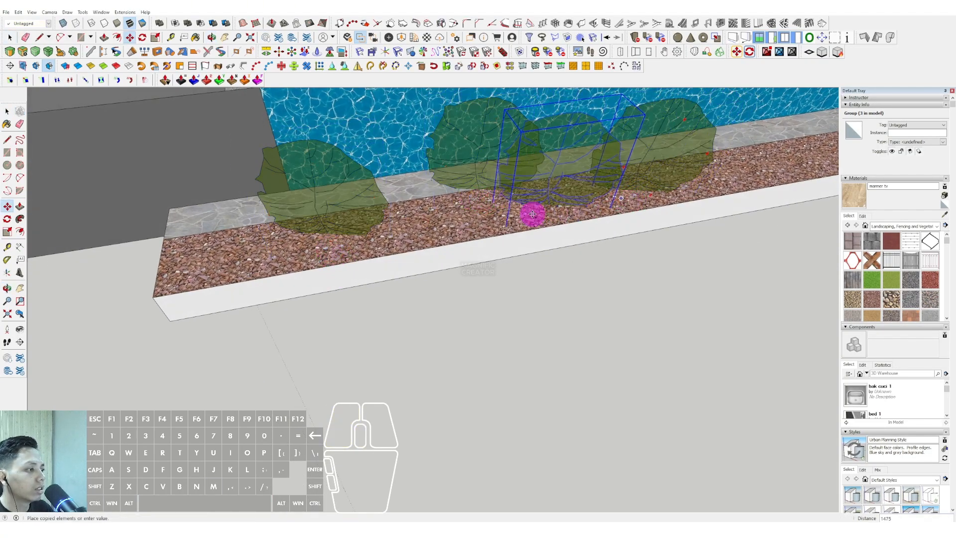
click(551, 213)
key(space)
Step: Copy the row of four bushes twice along the ledge so planting fills the whole gravel strip
scroll(474, 226, down, 5)
scroll(365, 229, down, 3)
drag(267, 218, 548, 312)
scroll(430, 274, up, 3)
scroll(438, 257, down, 2)
key(shift)
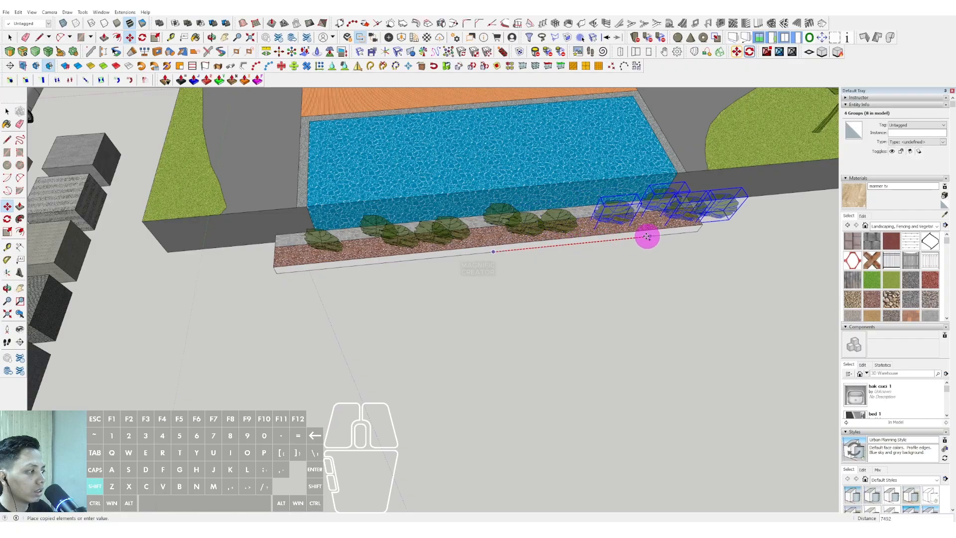
click(611, 231)
key(space)
Step: Scale down a cluster of four bushes on the ledge to vary the planting height
scroll(553, 265, down, 4)
middle_drag(553, 264, 444, 272)
drag(333, 255, 516, 325)
key(s)
scroll(427, 273, up, 2)
click(410, 265)
key(space)
drag(565, 248, 611, 294)
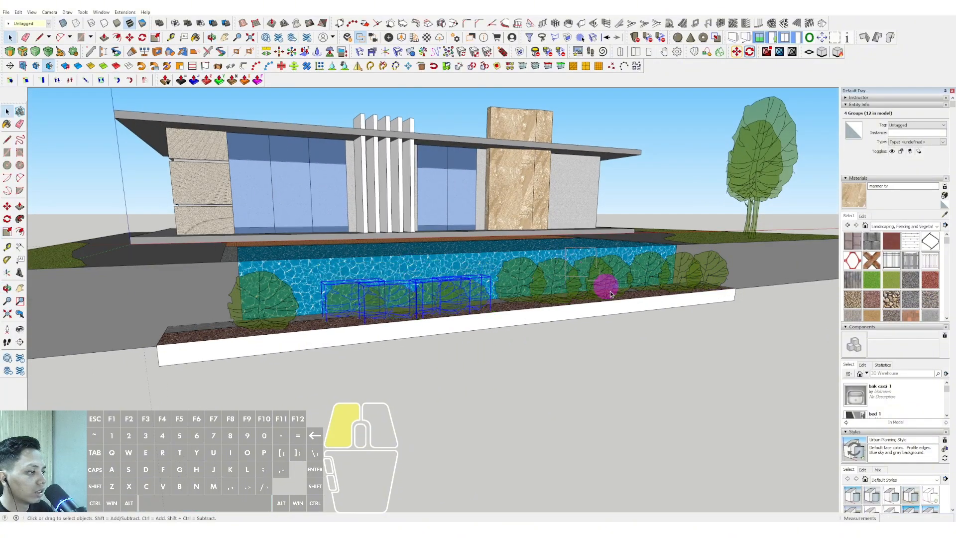
key(space)
scroll(607, 295, down, 2)
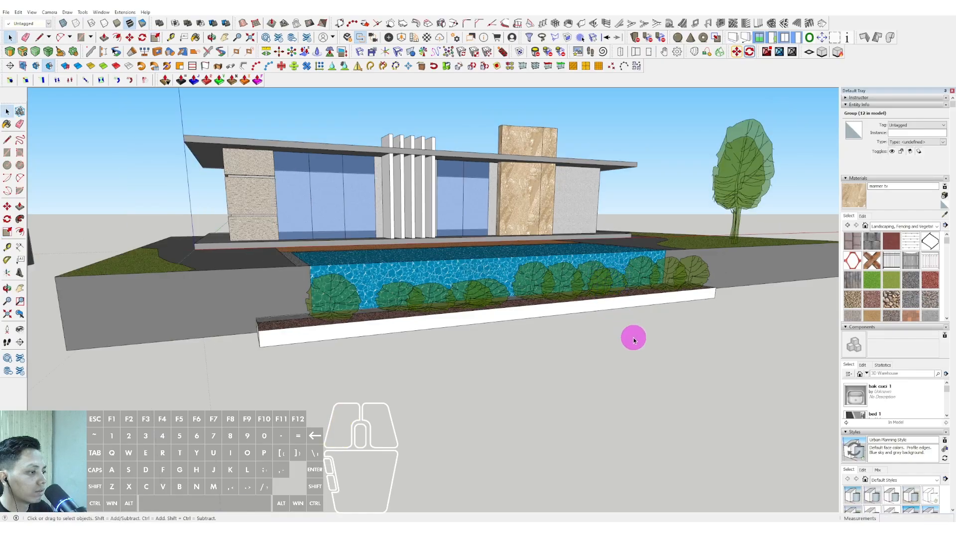
click(634, 337)
Step: Copy the umbrella table, its neighbouring plant and the two human silhouettes onto the terrace beside the pool
middle_drag(565, 279, 527, 336)
middle_drag(400, 260, 320, 252)
drag(208, 149, 369, 256)
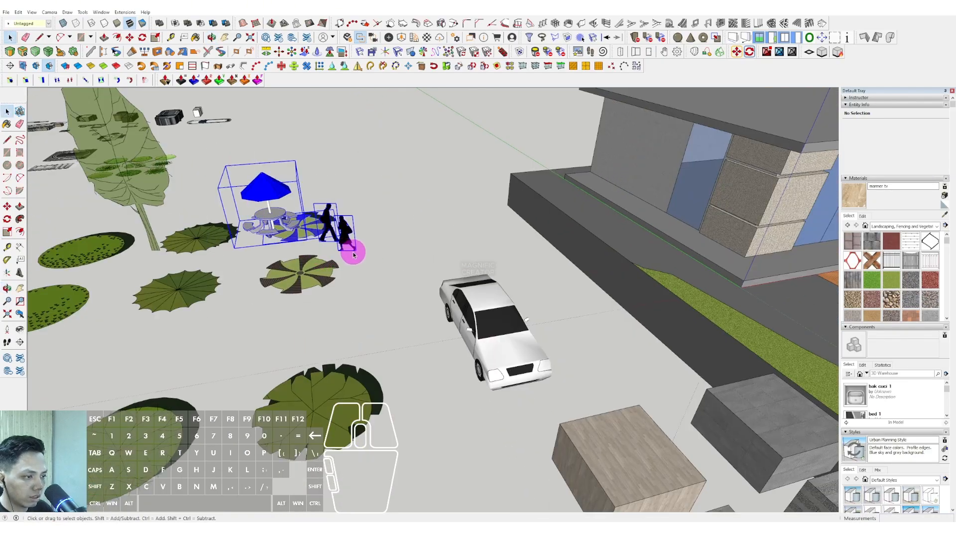
key(m)
key(ctrl)
click(289, 237)
scroll(398, 266, down, 2)
shift+middle_drag(468, 273, 285, 238)
key(space)
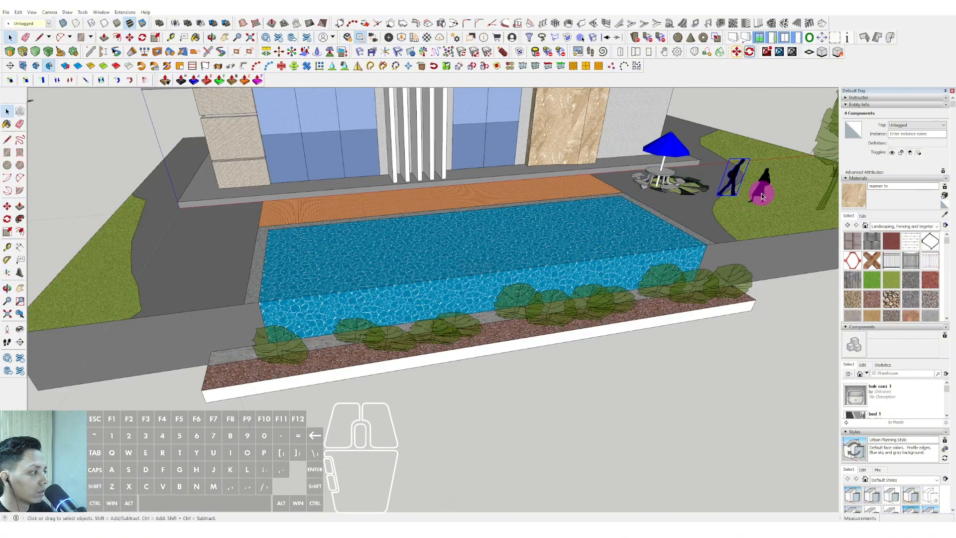
Step: Move the two human silhouettes onto the wooden deck between the house and the pool
click(753, 213)
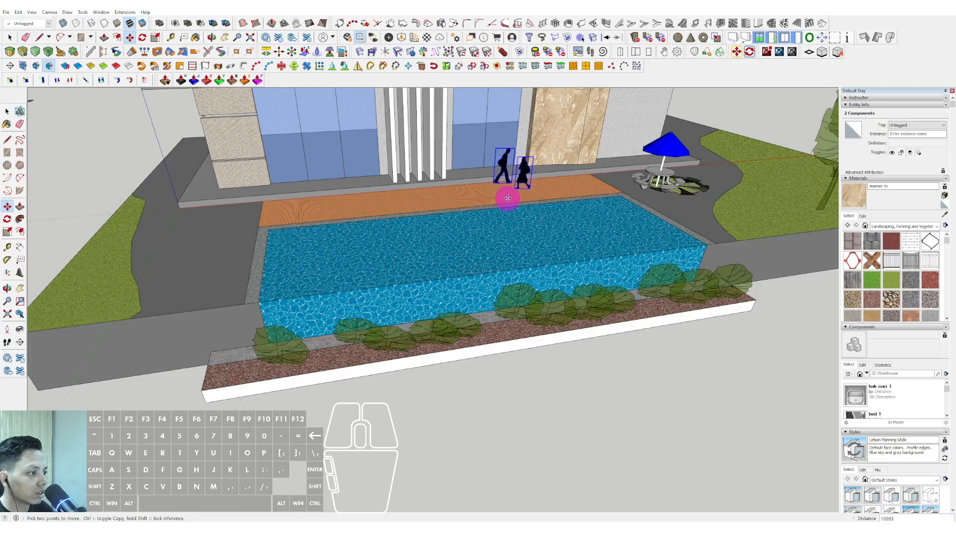
key(space)
scroll(507, 198, down, 2)
Step: Draw a large rectangle on the flat roof behind the fins and pull it up into a low block
shift+middle_drag(507, 198, 322, 195)
key(r)
click(218, 150)
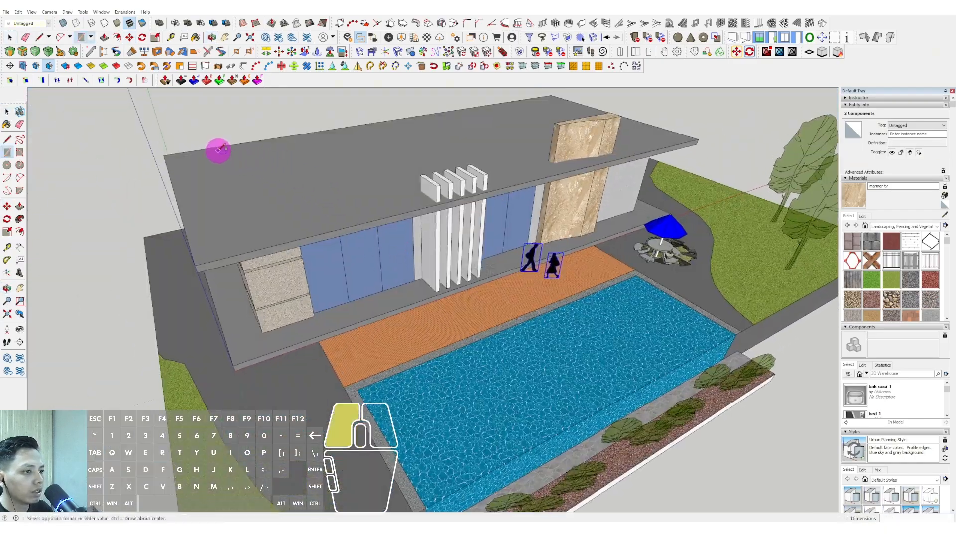
click(486, 161)
key(space)
click(388, 168)
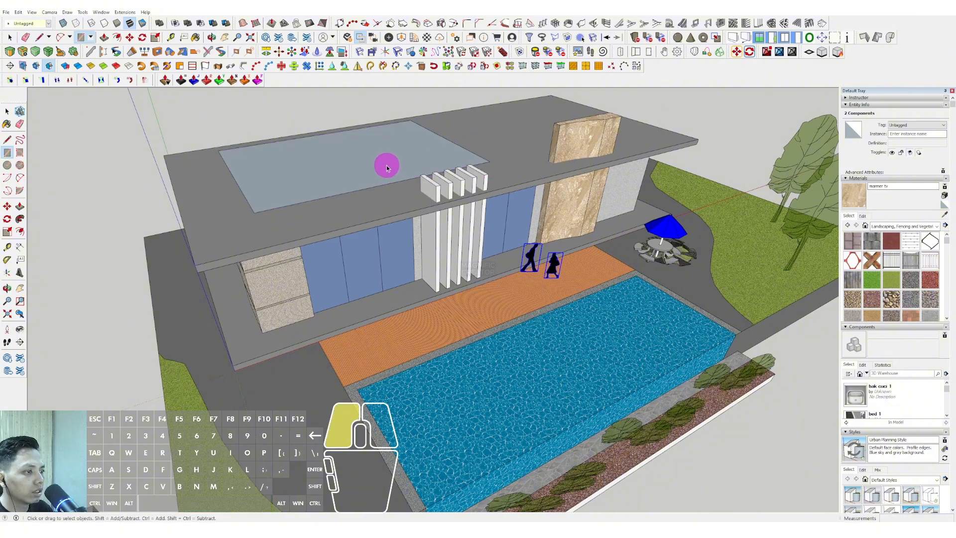
click(359, 161)
key(space)
Step: Lower the rear top edge of the roof block by about 263 mm to slope its top
middle_drag(274, 179, 384, 148)
scroll(145, 181, up, 3)
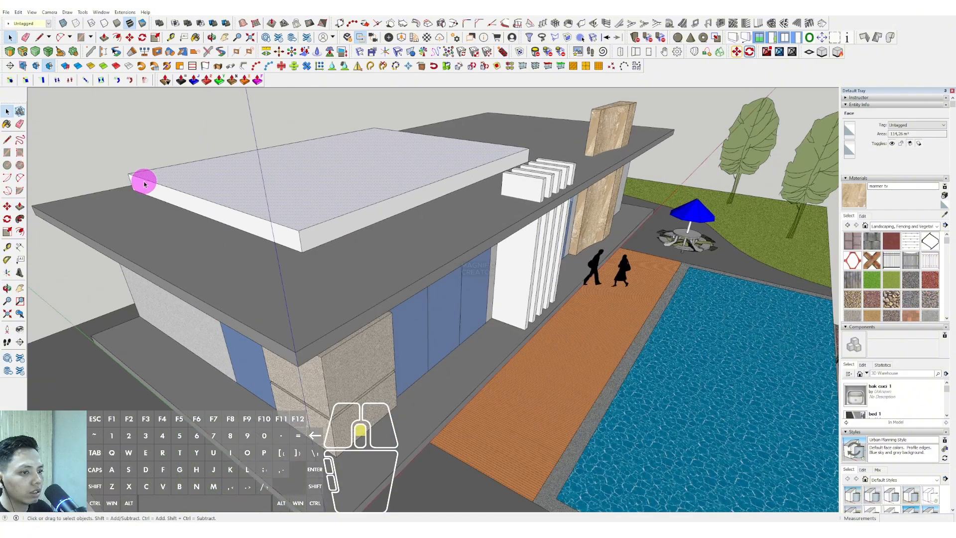
shift+middle_drag(145, 182, 148, 173)
scroll(147, 174, up, 3)
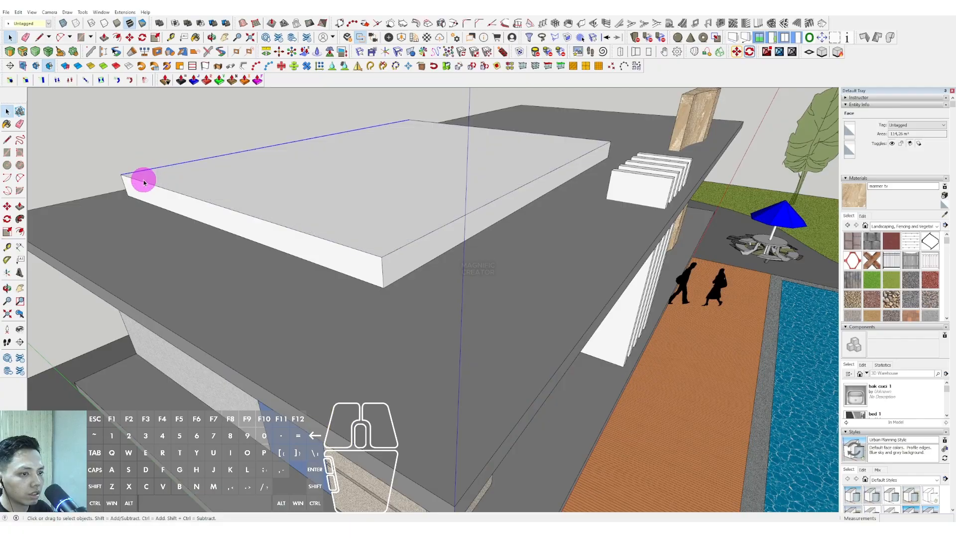
scroll(144, 182, up, 3)
key(m)
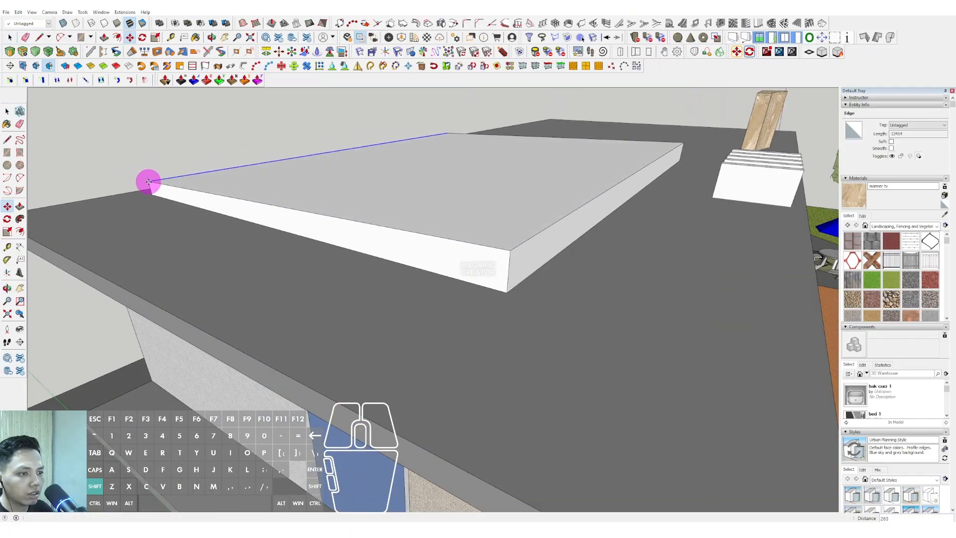
key(space)
Step: Group the sloped roof block and select its top face with the surrounding edges
scroll(148, 181, down, 3)
ctrl+click(299, 198)
right_click(435, 181)
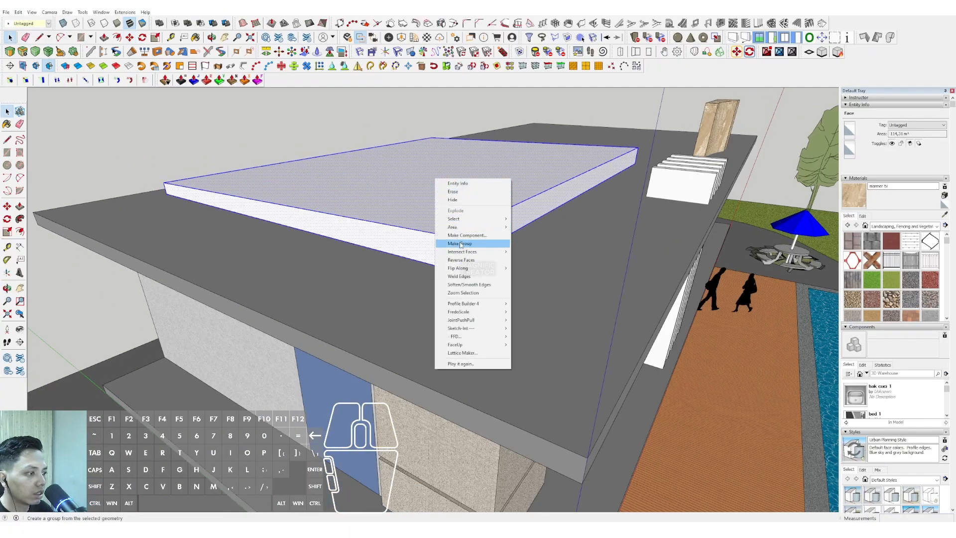
click(465, 241)
scroll(357, 182, down, 3)
middle_drag(358, 182, 427, 213)
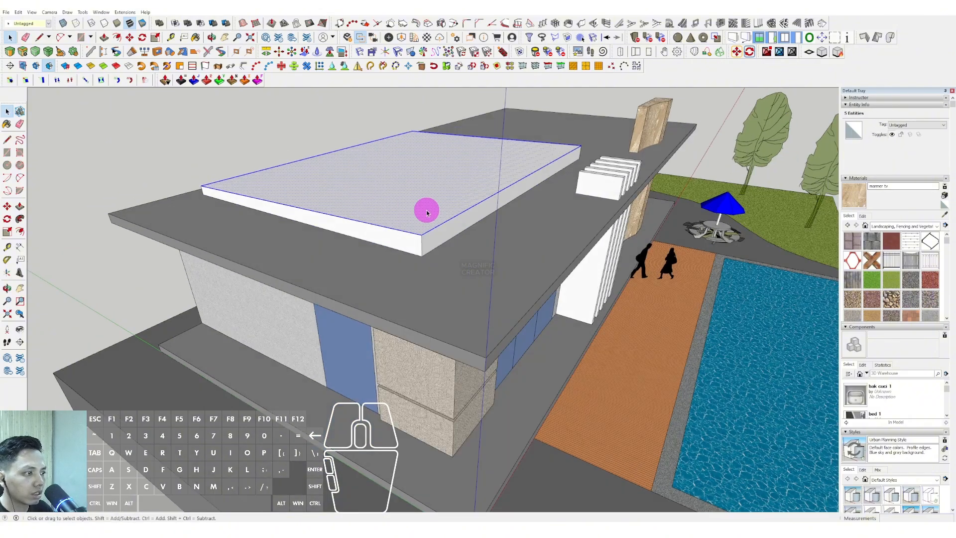
Step: Offset the block's top outline outward and pull the resulting ring up to form an overhanging upper roof
click(381, 227)
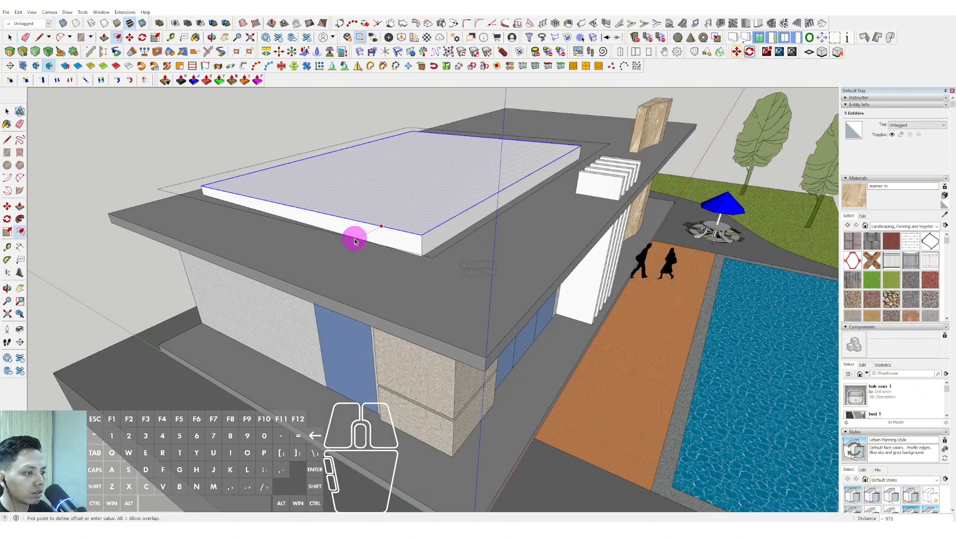
click(338, 258)
key(space)
key(p)
click(541, 202)
drag(541, 202, 545, 190)
key(space)
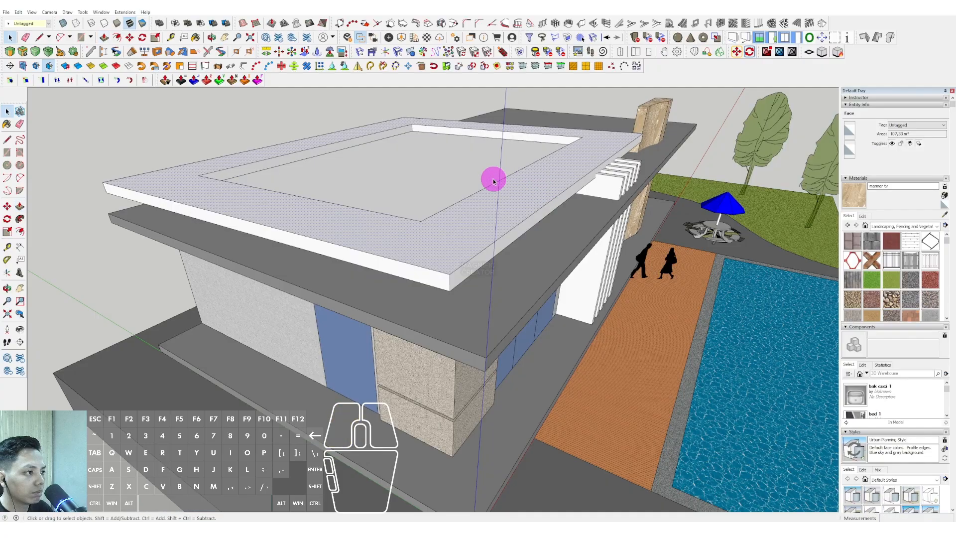
Step: Make the overhanging upper roof a group
click(551, 198)
middle_drag(550, 198, 405, 179)
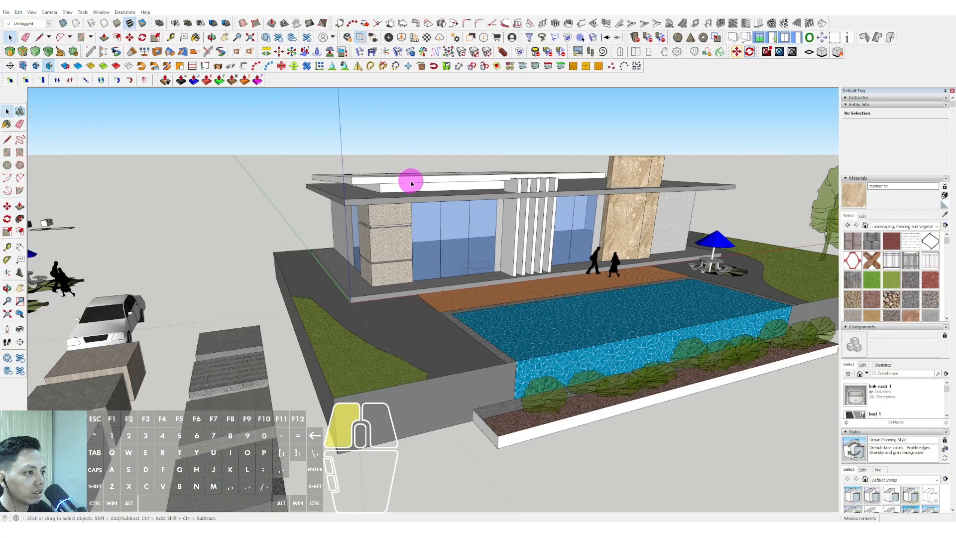
scroll(412, 184, up, 3)
click(523, 160)
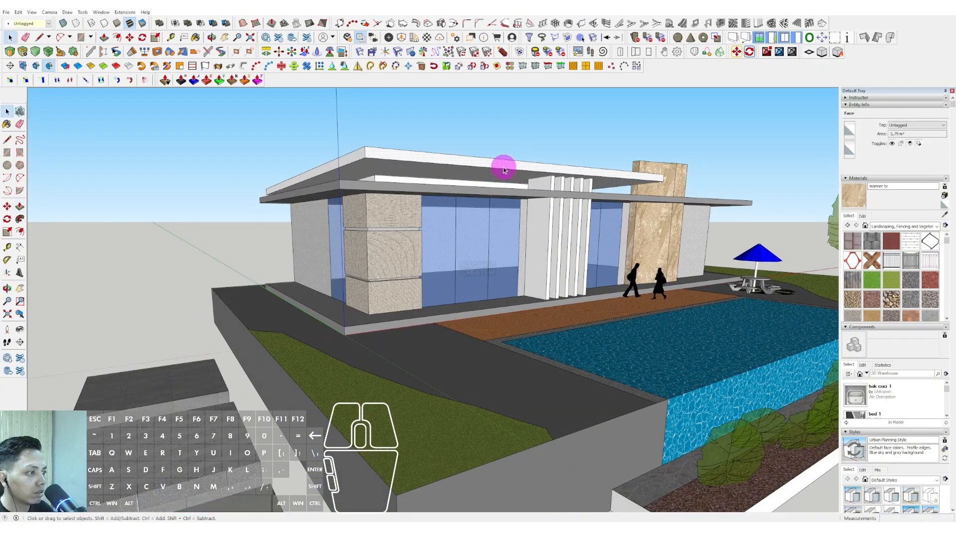
right_click(504, 170)
click(521, 218)
Step: Paint the upper roof group with the Carpet Diamond Olive material and display the Colors material collection
middle_drag(520, 218, 379, 185)
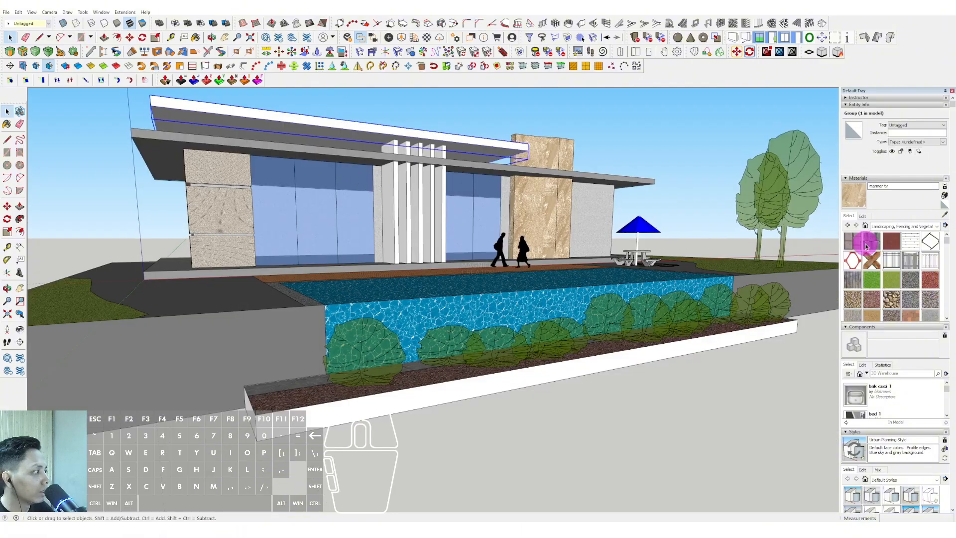
click(937, 229)
click(891, 249)
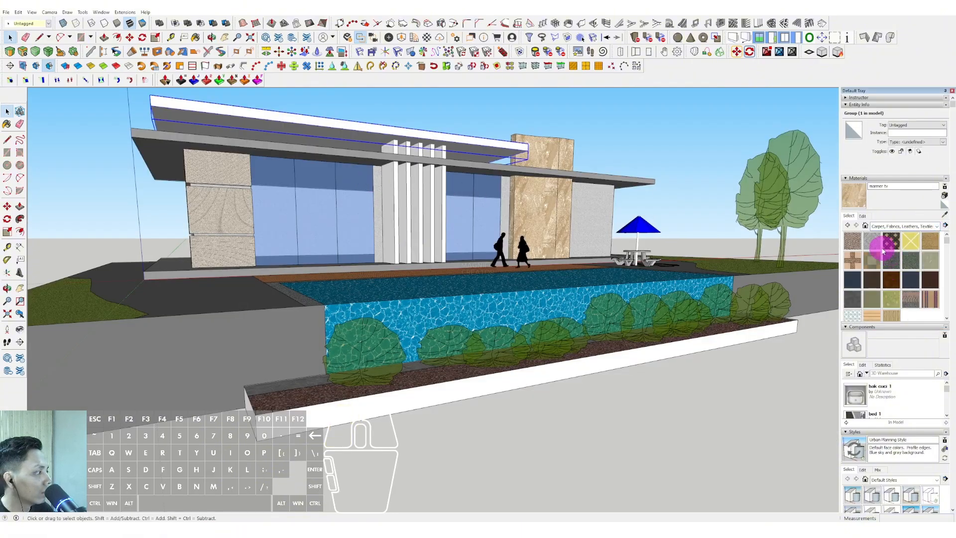
click(891, 241)
click(896, 226)
click(882, 253)
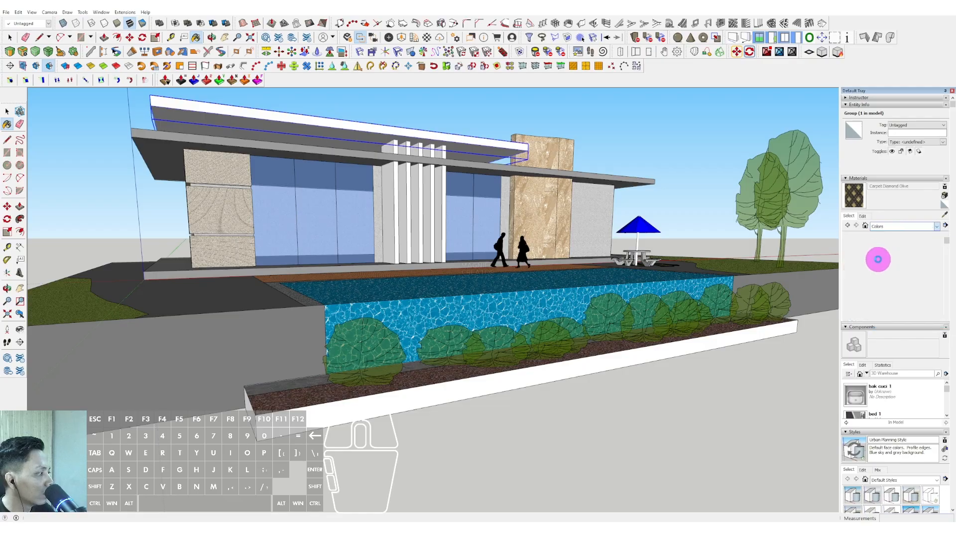
scroll(886, 267, down, 5)
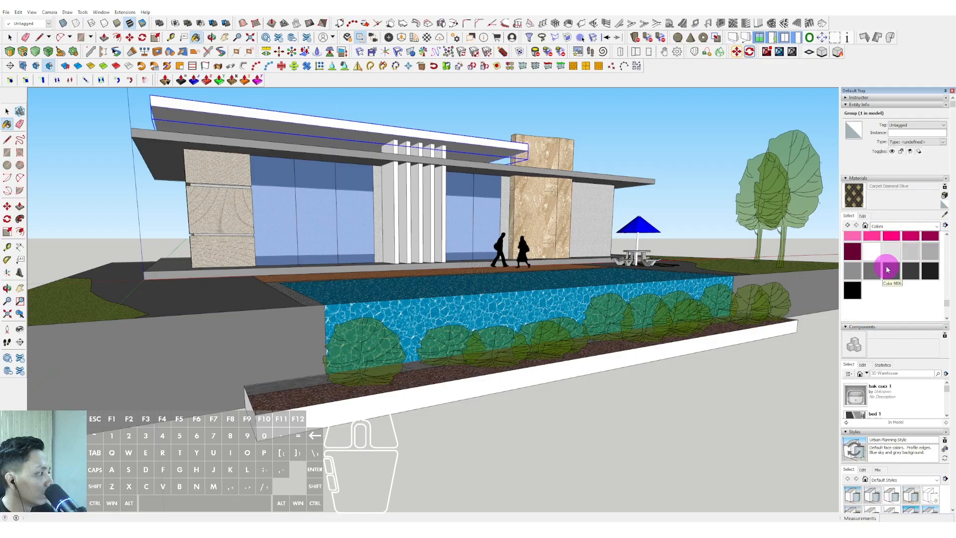
click(362, 132)
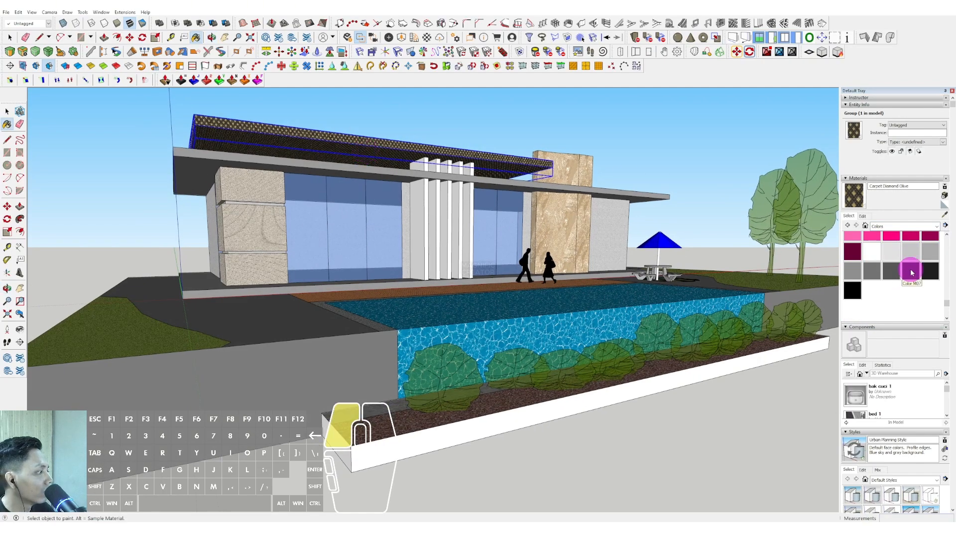
Step: Repaint the upper roof group with the dark grey Color M07
click(911, 272)
scroll(271, 141, up, 3)
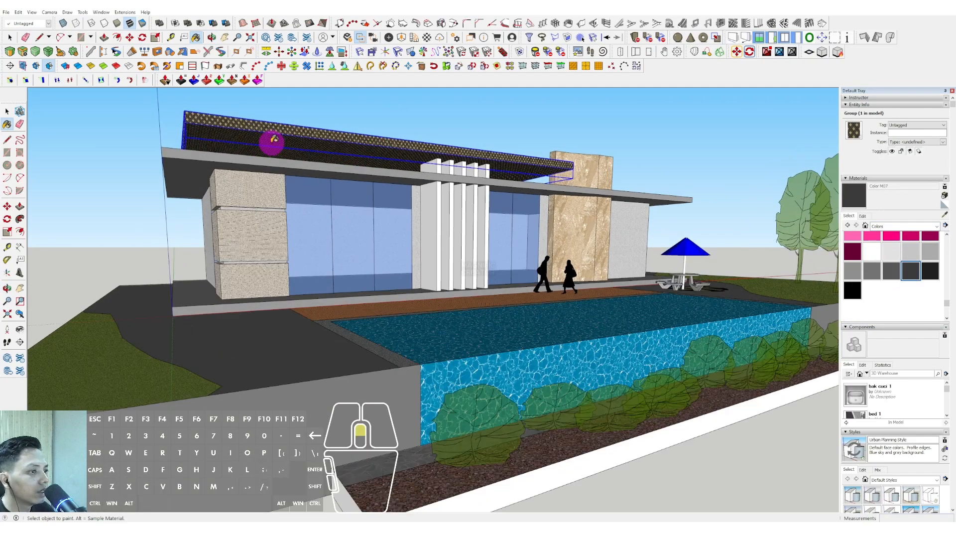
click(276, 130)
middle_drag(276, 131, 299, 142)
Step: Open the upper roof group and paint its underside with the Beadboard material from the Brick, Cladding and Siding collection
key(space)
scroll(307, 146, down, 2)
double_click(306, 145)
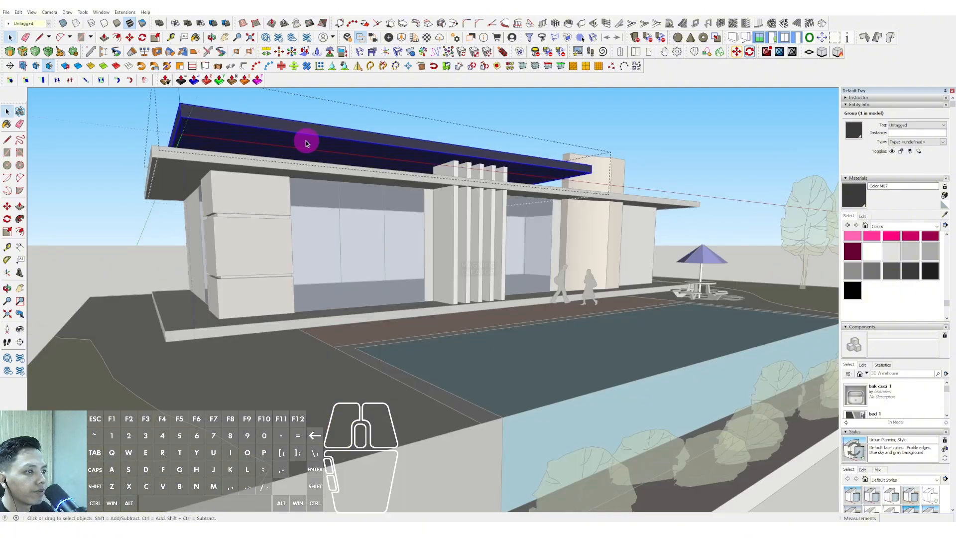
click(287, 138)
key(space)
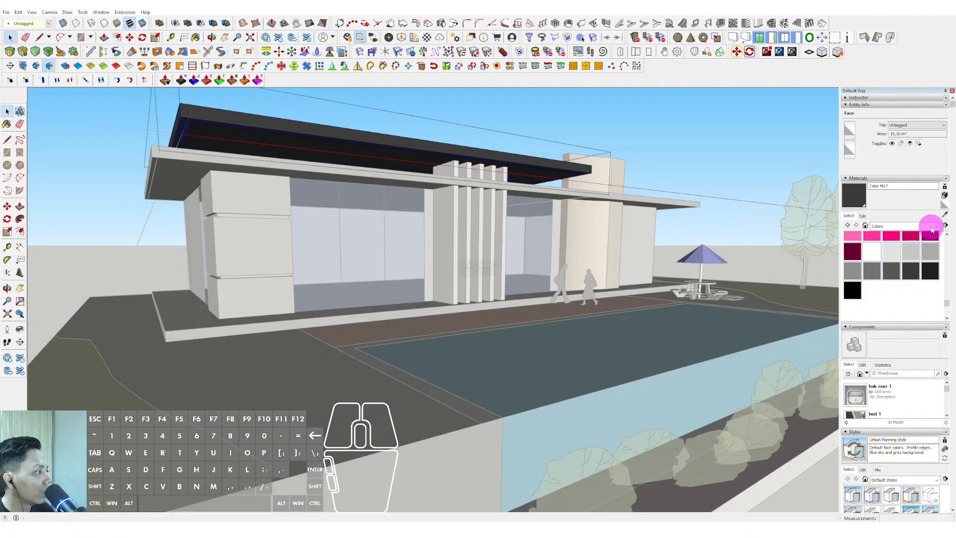
click(937, 226)
click(899, 253)
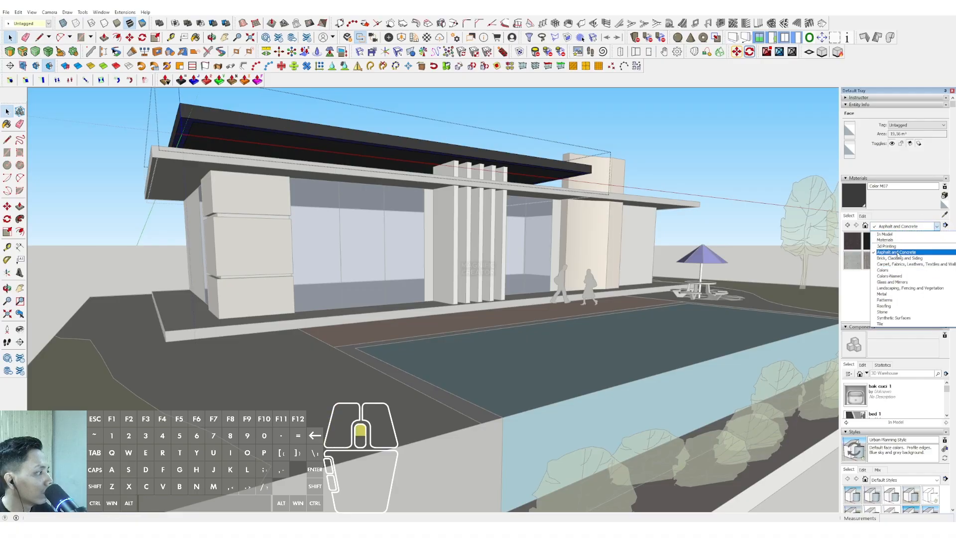
click(891, 259)
click(853, 241)
scroll(264, 145, up, 1)
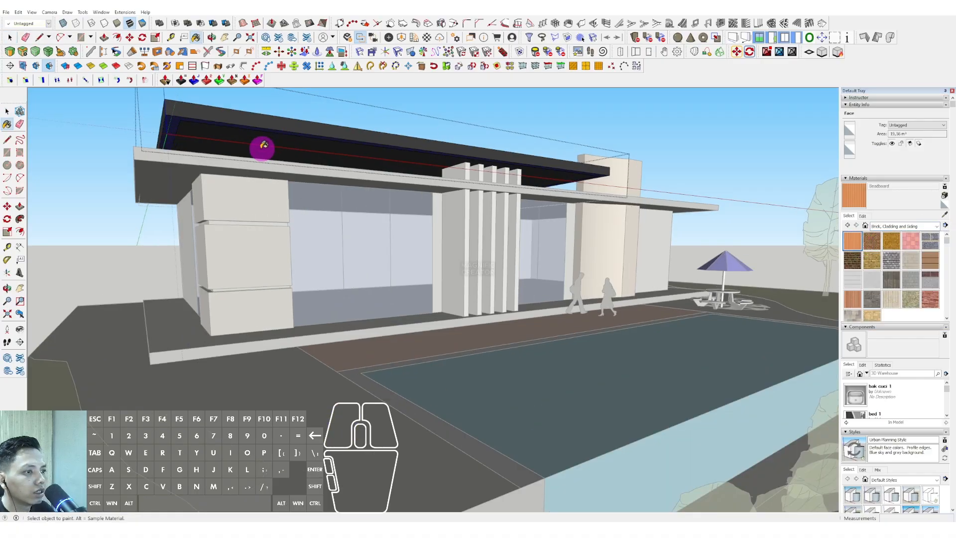
click(236, 141)
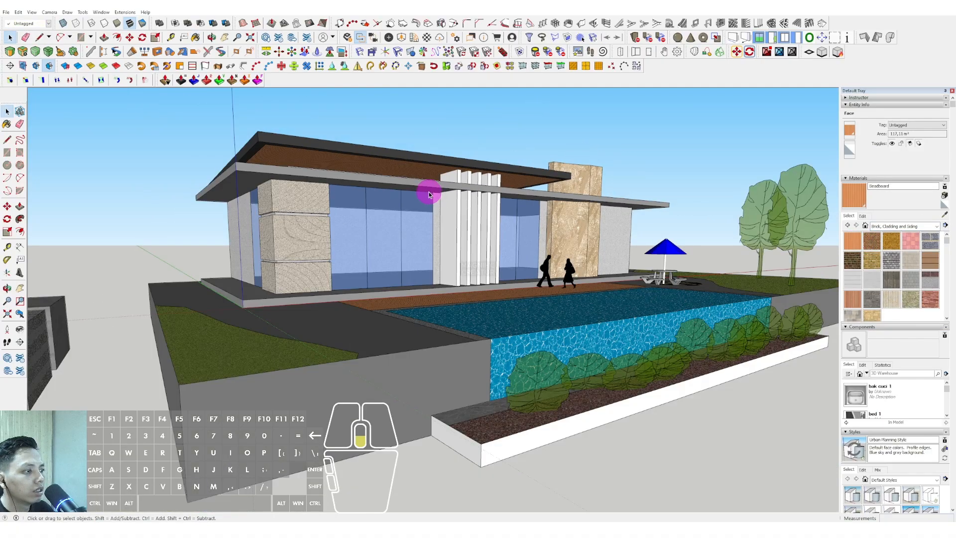
Step: Paint the five vertical fins on the facade with the Rough Square Concrete Block material
mouse_move(428, 188)
middle_down()
mouse_move(364, 213)
mouse_move(708, 249)
middle_up()
click(871, 279)
scroll(372, 226, up, 2)
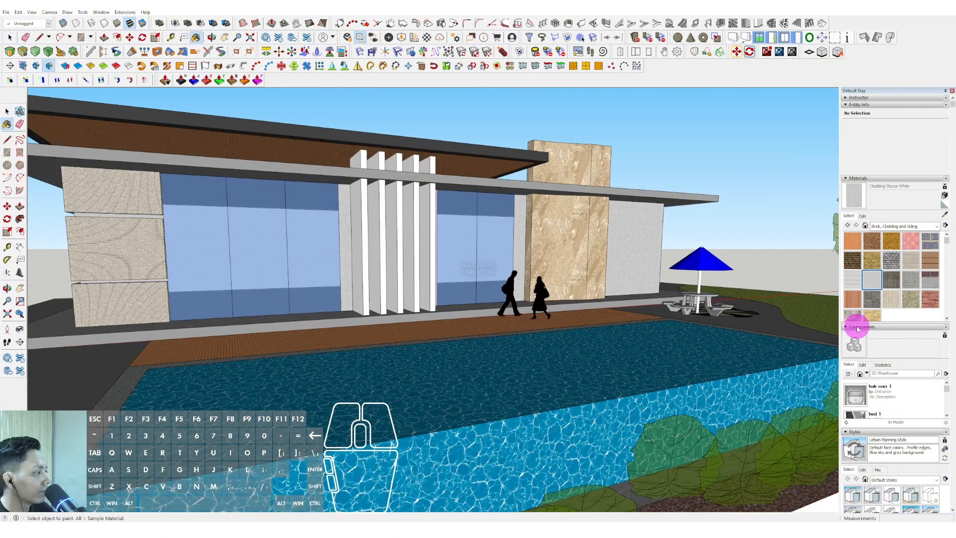
click(363, 232)
click(376, 224)
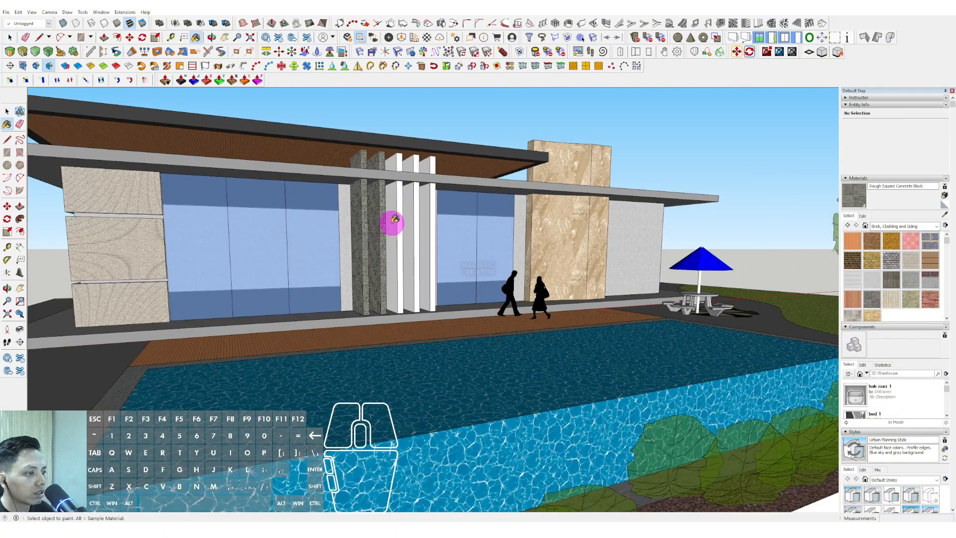
click(391, 220)
click(408, 219)
click(424, 218)
key(space)
Step: Turn on shadows and enable profile edges in the current style's edge settings
scroll(408, 221, down, 3)
mouse_move(408, 221)
middle_down()
mouse_move(436, 202)
mouse_move(430, 226)
mouse_move(374, 220)
middle_up()
scroll(429, 227, down, 1)
click(31, 12)
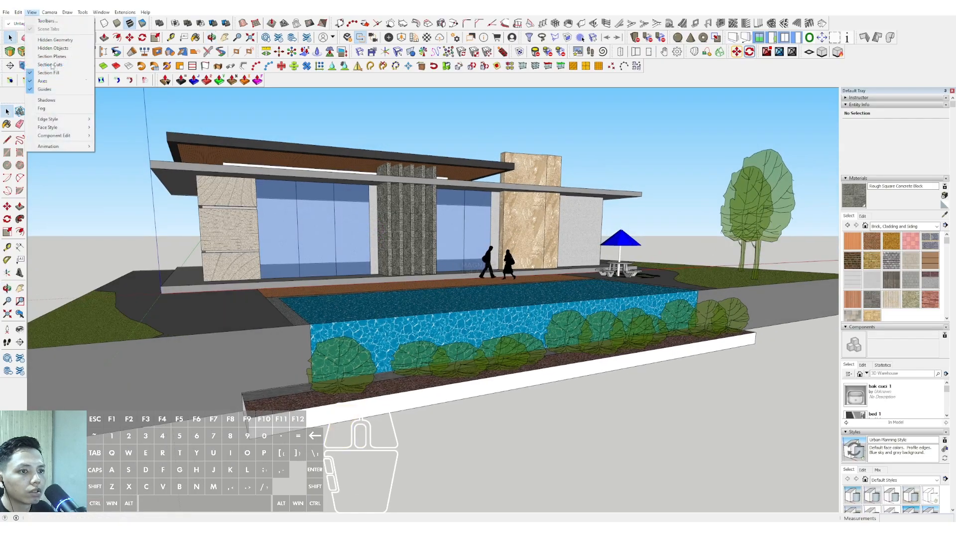
click(52, 101)
middle_drag(427, 278, 444, 257)
scroll(945, 455, down, 3)
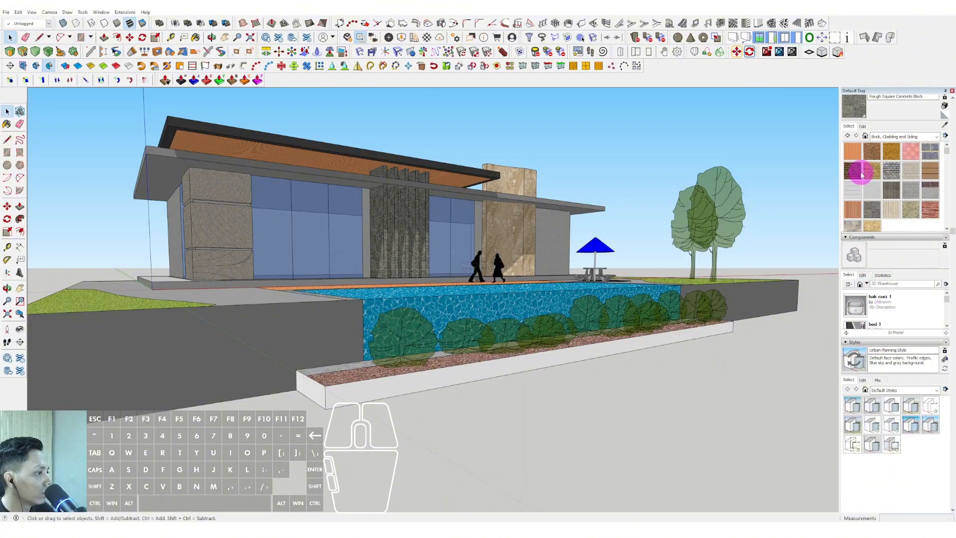
mouse_move(461, 288)
middle_down()
mouse_move(425, 286)
mouse_move(447, 285)
middle_up()
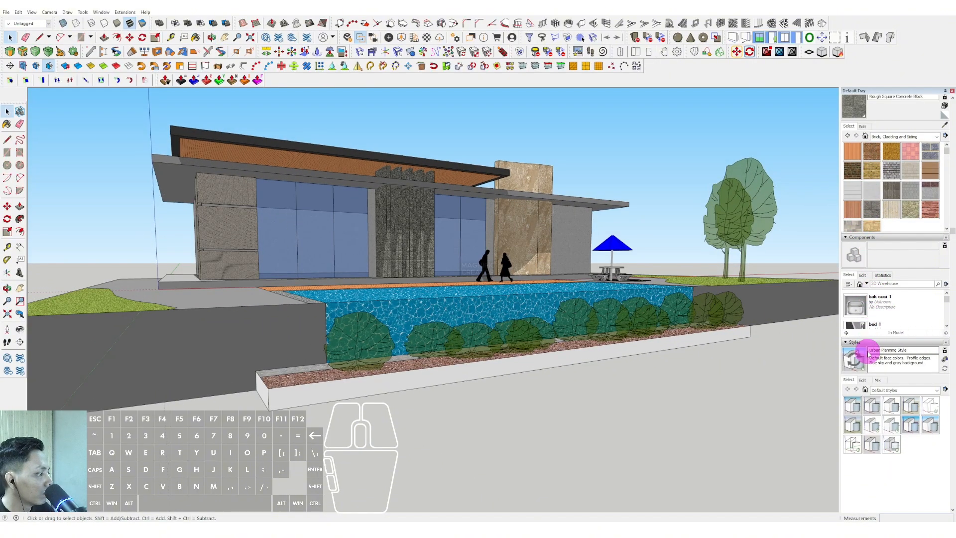
click(863, 380)
click(856, 419)
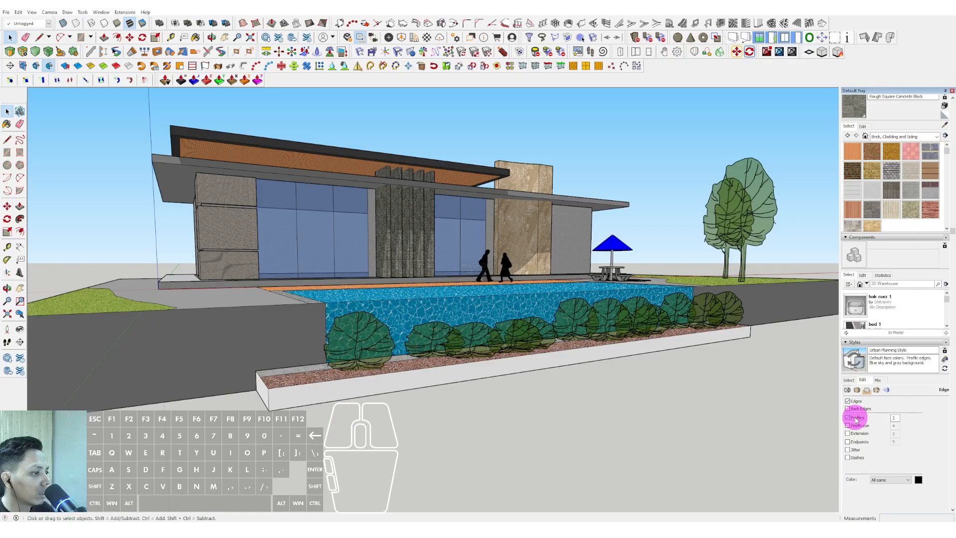
middle_drag(631, 299, 451, 288)
Step: Turn the shadows off and look over the finished houses
click(32, 12)
click(43, 94)
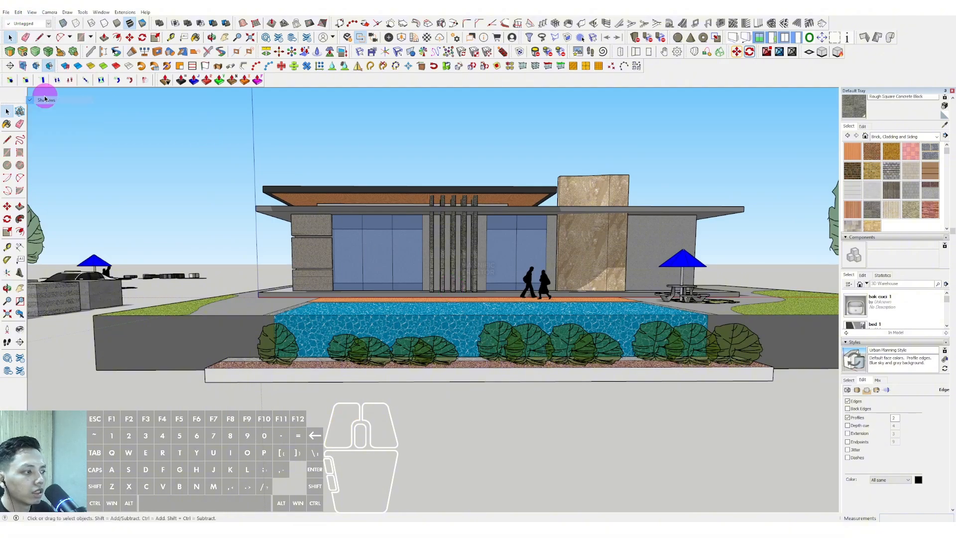
click(853, 391)
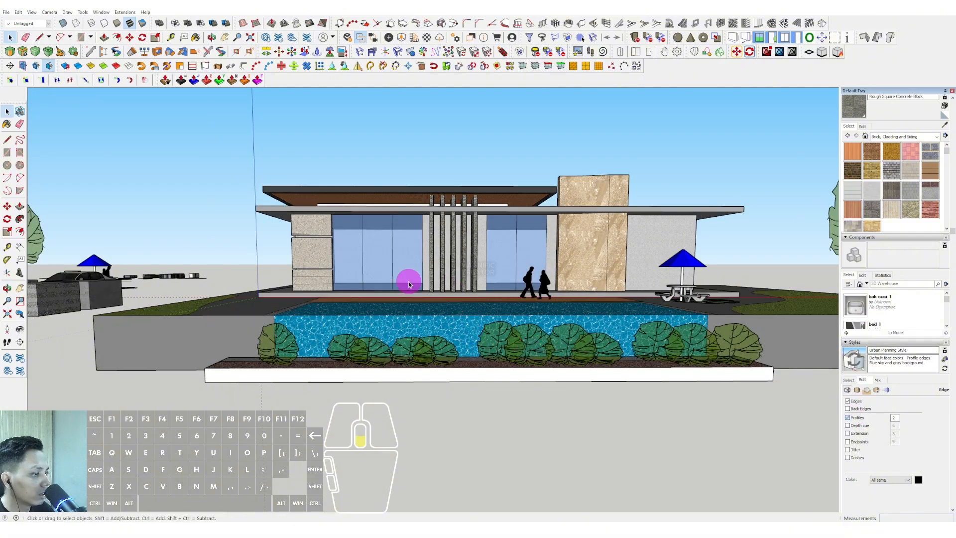
middle_drag(409, 282, 356, 231)
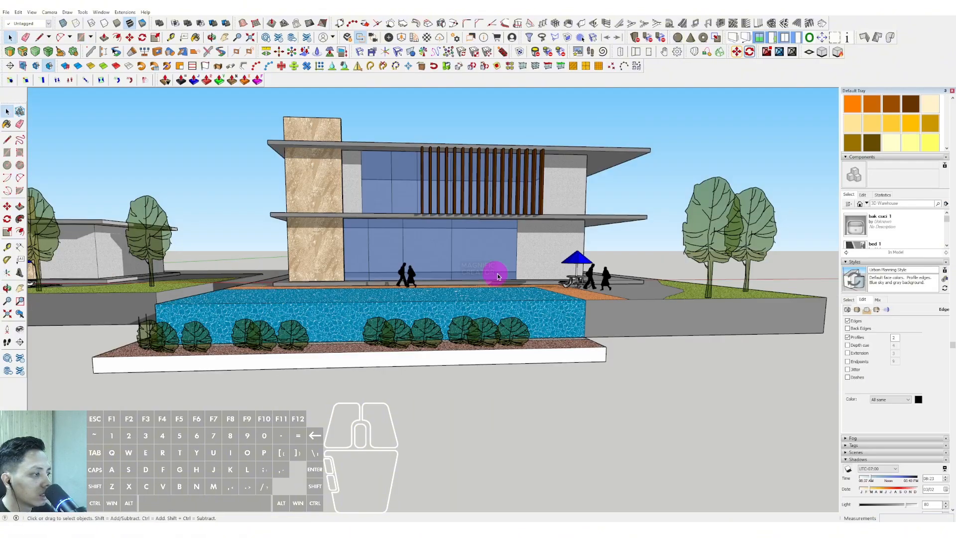
mouse_move(497, 274)
middle_down()
mouse_move(455, 314)
mouse_move(600, 282)
mouse_move(497, 261)
mouse_move(424, 265)
mouse_move(457, 290)
mouse_move(617, 284)
mouse_move(448, 295)
mouse_move(440, 307)
middle_up()
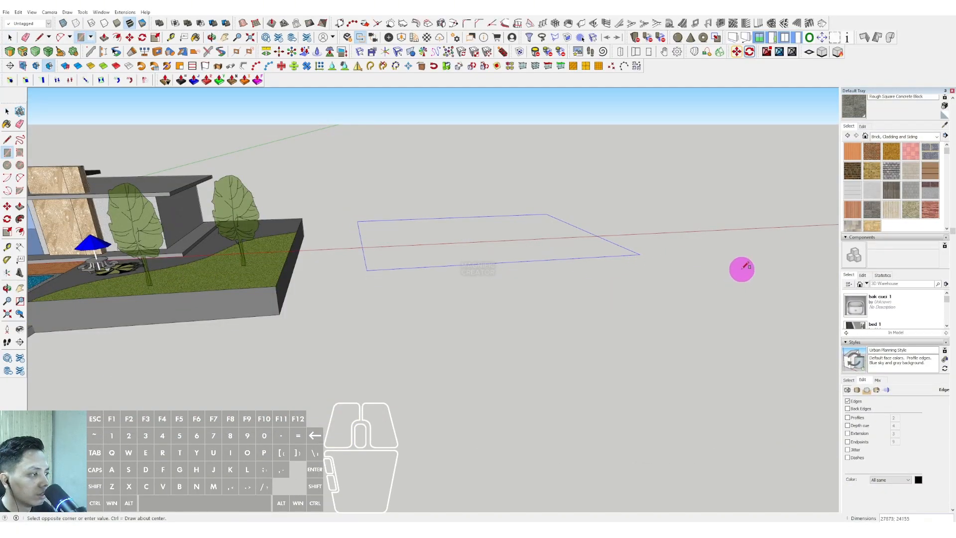
Step: Draw a large rectangle on the ground beside the first house and scale it to a narrower depth
click(764, 271)
key(space)
middle_drag(534, 254, 443, 279)
click(444, 279)
scroll(382, 279, up, 2)
shift+middle_drag(383, 279, 449, 283)
scroll(430, 289, down, 3)
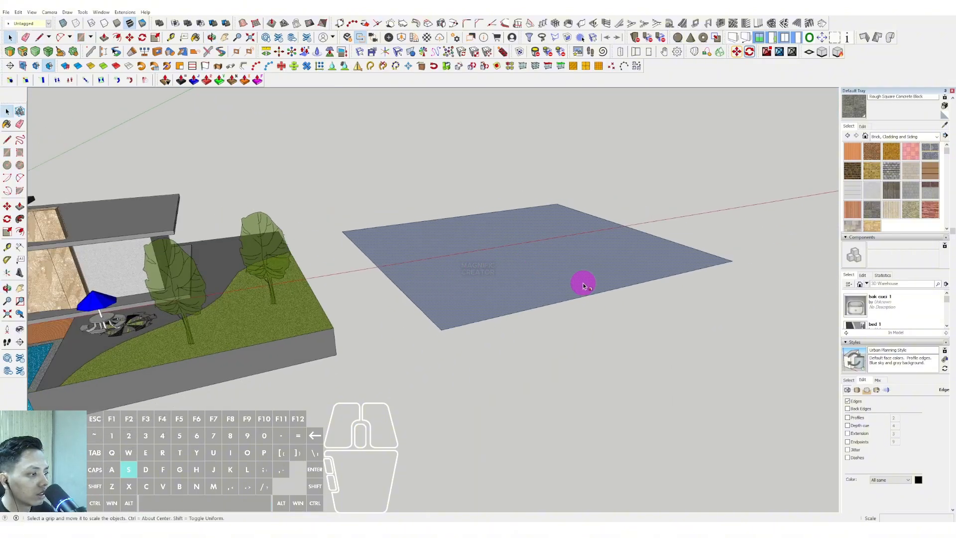
drag(608, 291, 548, 264)
Step: Extrude the ground rectangle up 300 mm into a base slab and make it a group
mouse_move(408, 238)
middle_down()
mouse_move(427, 252)
mouse_move(412, 258)
mouse_move(395, 235)
middle_up()
key(p)
click(396, 235)
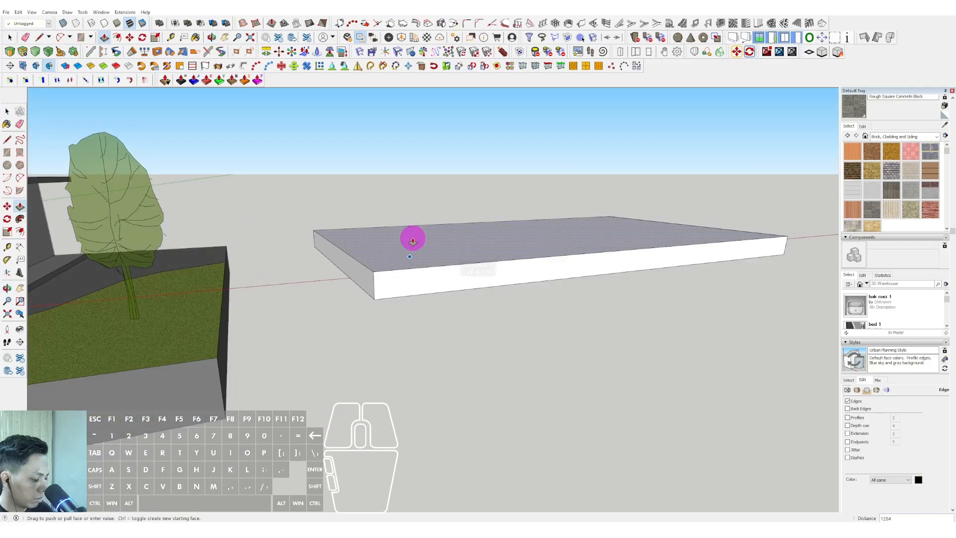
text(300)
key(Return)
triple_click(462, 272)
right_click(464, 273)
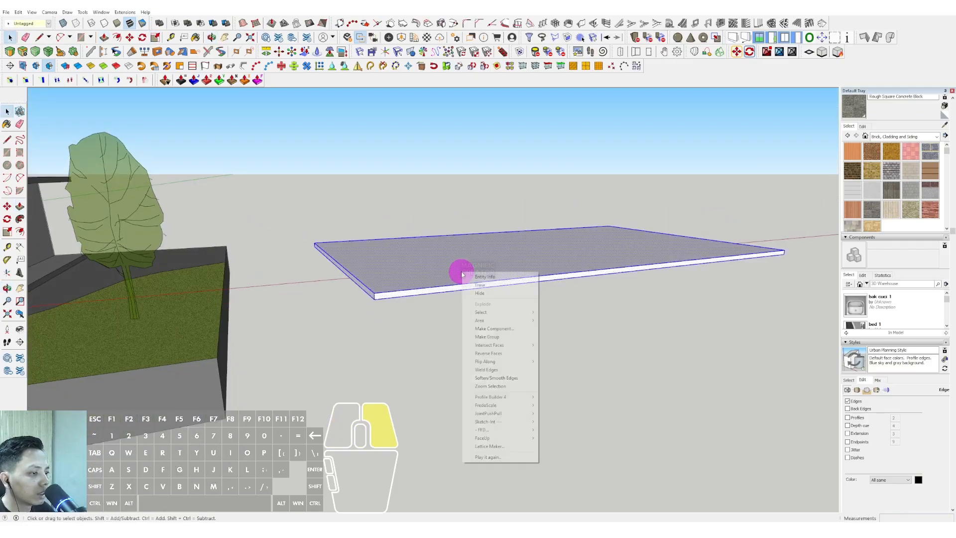
click(484, 337)
middle_drag(446, 265, 462, 314)
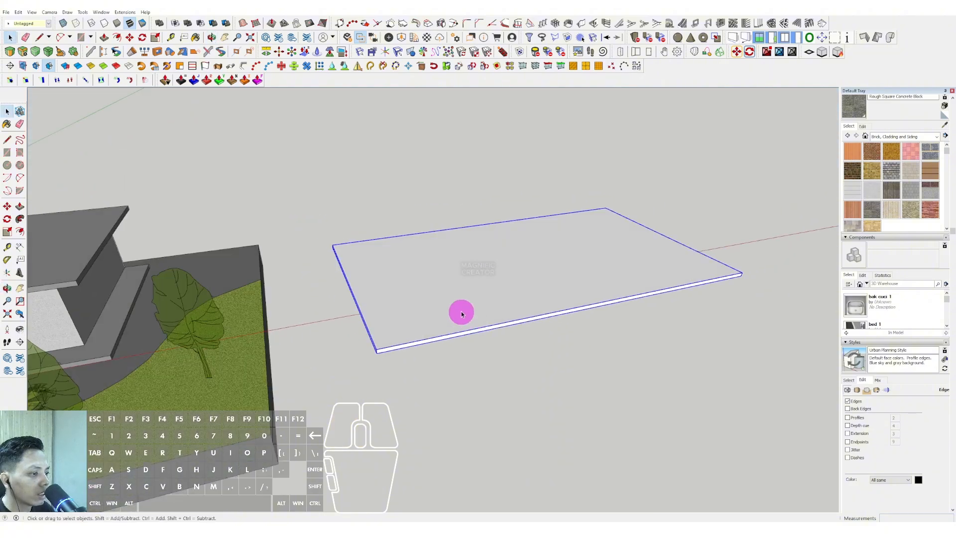
Step: Draw a rectangle set in from the edges of the base slab's top and pull it up into a storey-high block
click(349, 247)
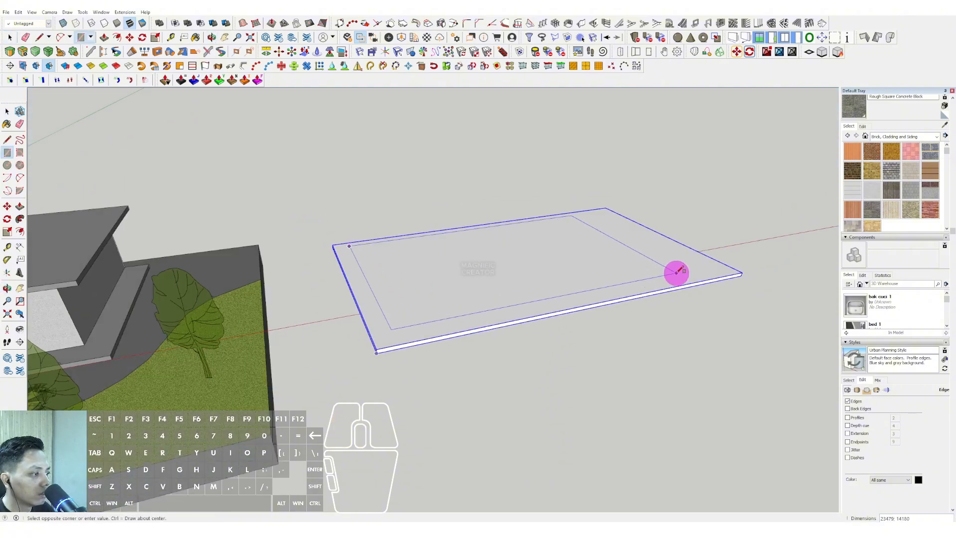
click(693, 272)
key(space)
scroll(581, 277, up, 2)
middle_drag(508, 282, 514, 270)
click(514, 269)
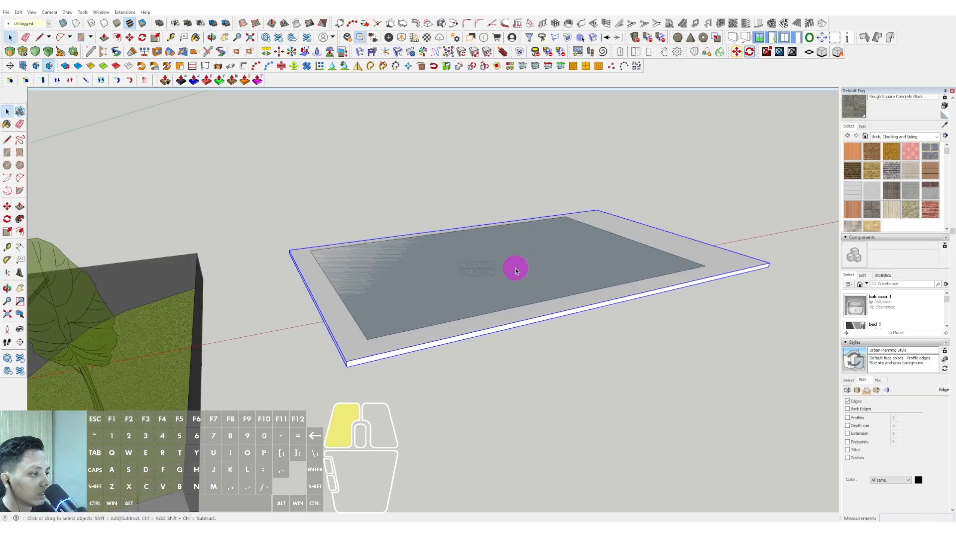
key(p)
click(481, 258)
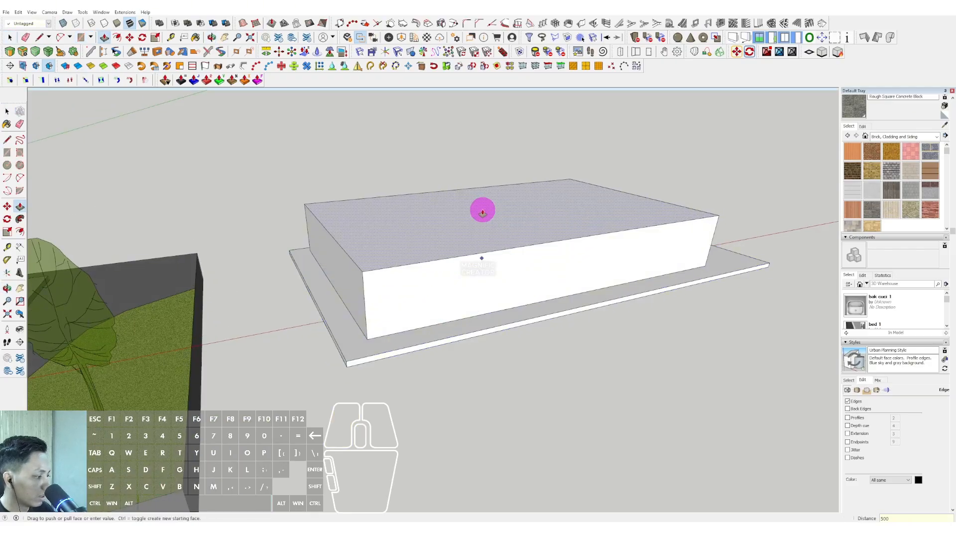
click(483, 212)
Step: Select the whole storey block and make it a group
key(space)
triple_click(483, 210)
right_click(483, 209)
click(513, 274)
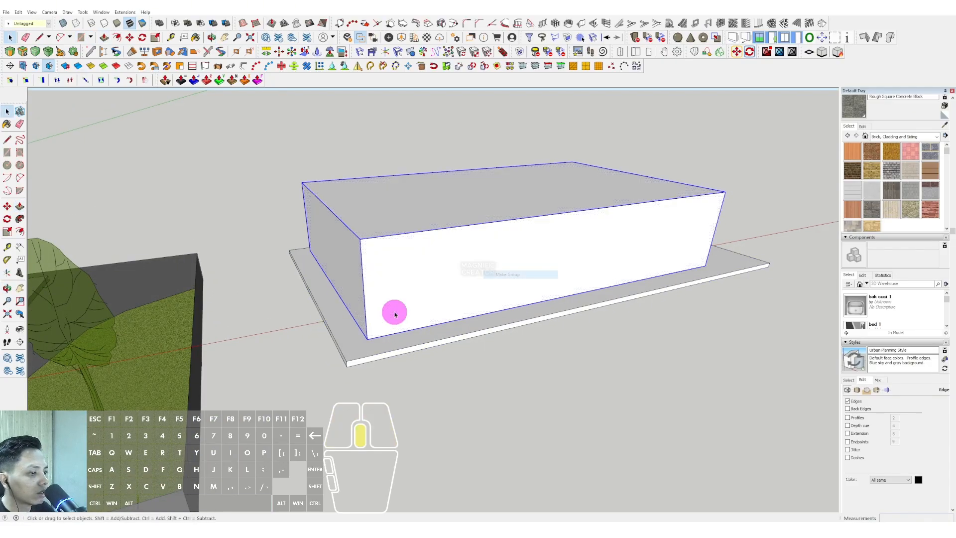
middle_drag(395, 313, 357, 318)
Step: Copy the base slab straight up onto the top of the block as an overhanging upper slab
click(357, 318)
key(m)
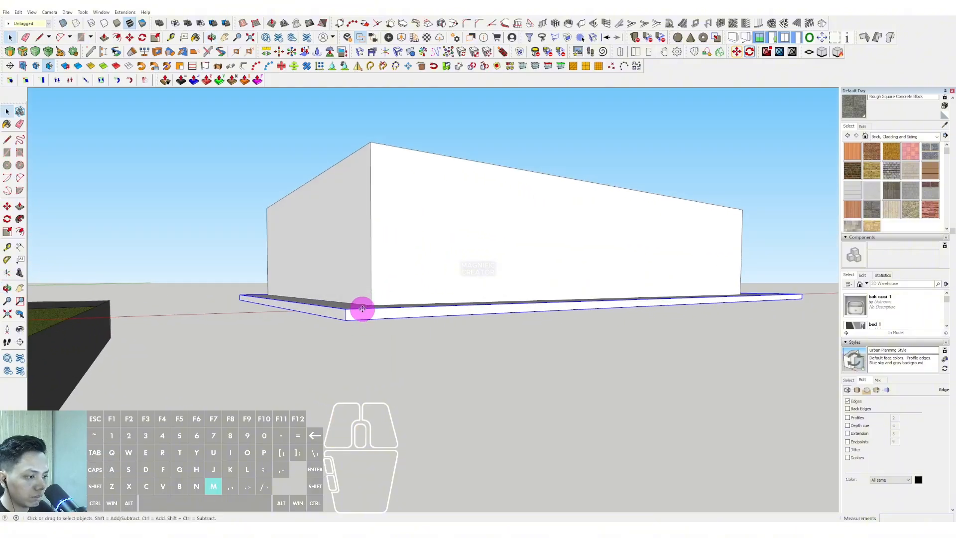
click(350, 321)
scroll(379, 114, up, 3)
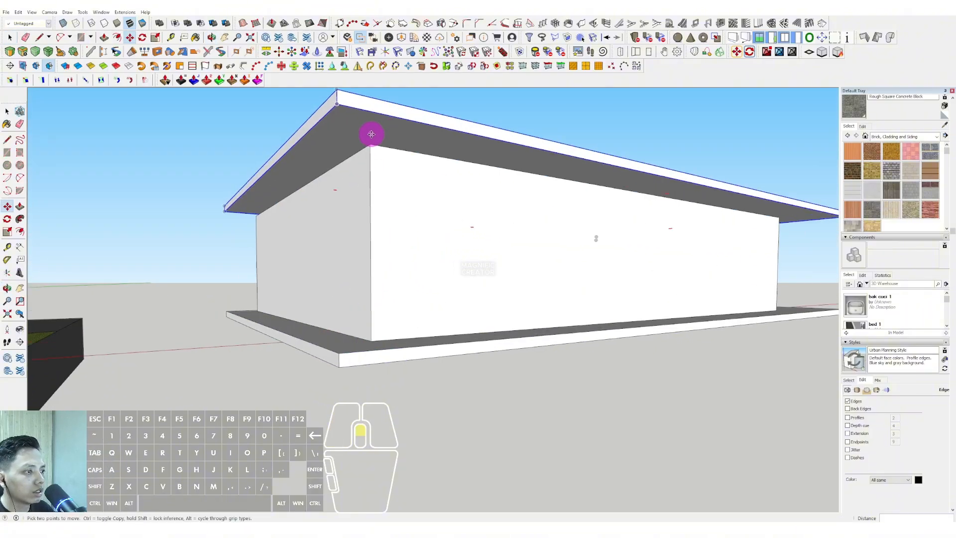
scroll(371, 143, down, 2)
click(367, 145)
middle_drag(367, 144, 391, 280)
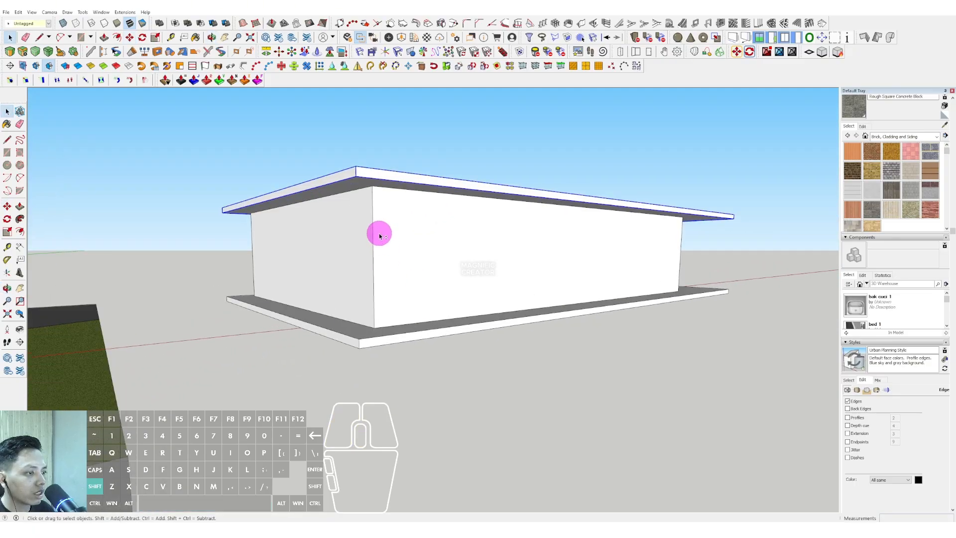
Step: Copy the block and its upper slab straight up to form a second storey with a flat roof
click(378, 264)
scroll(378, 264, up, 1)
click(392, 332)
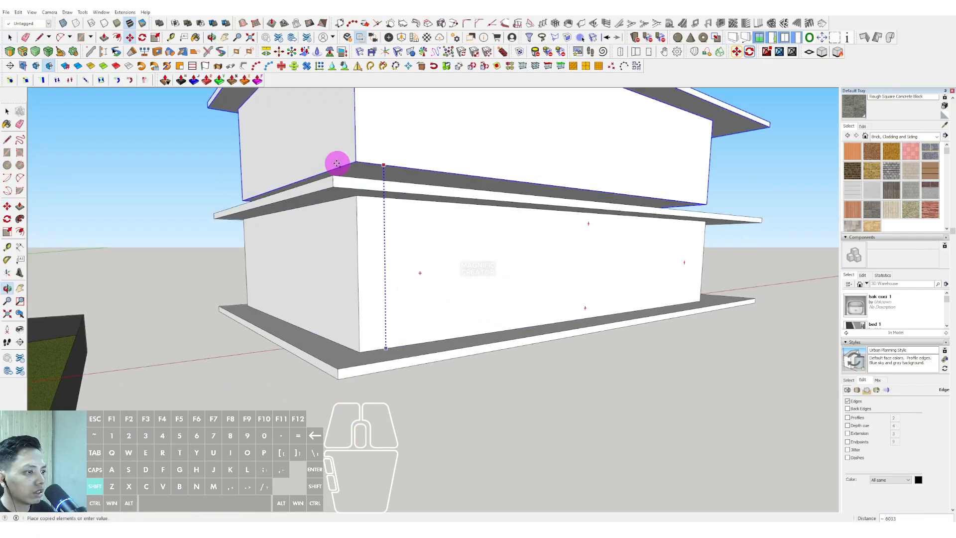
click(327, 175)
key(space)
scroll(447, 242, down, 1)
middle_drag(447, 241, 518, 234)
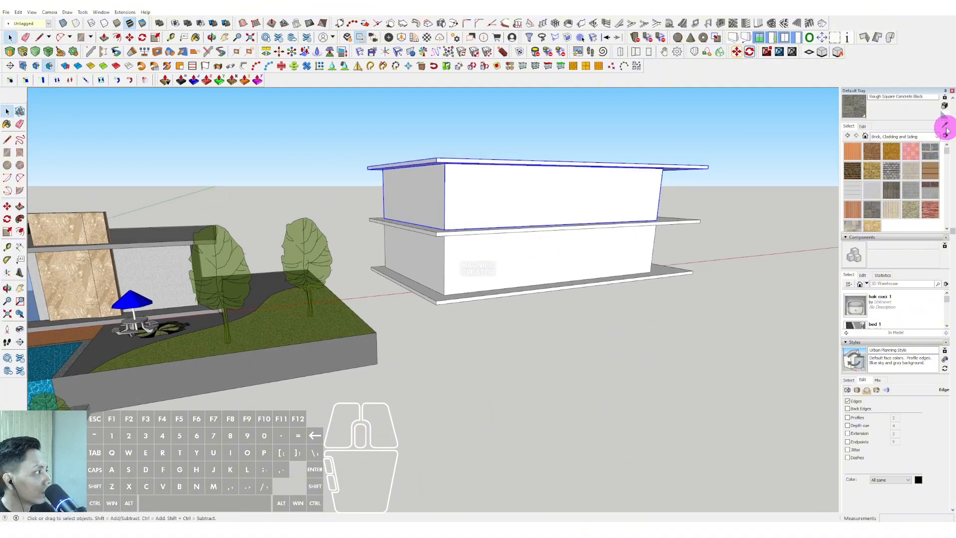
Step: Sample the grey Color M04 from the first house's roof slab and paint the new building's slabs with it
scroll(142, 236, up, 1)
click(160, 235)
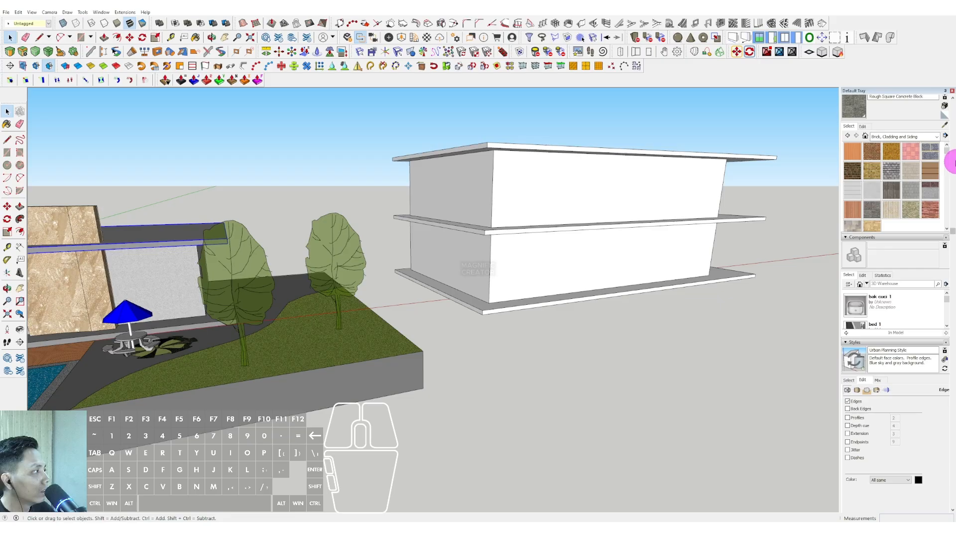
click(941, 130)
click(171, 241)
mouse_move(196, 225)
middle_down()
mouse_move(171, 241)
mouse_move(455, 160)
mouse_move(409, 217)
middle_up()
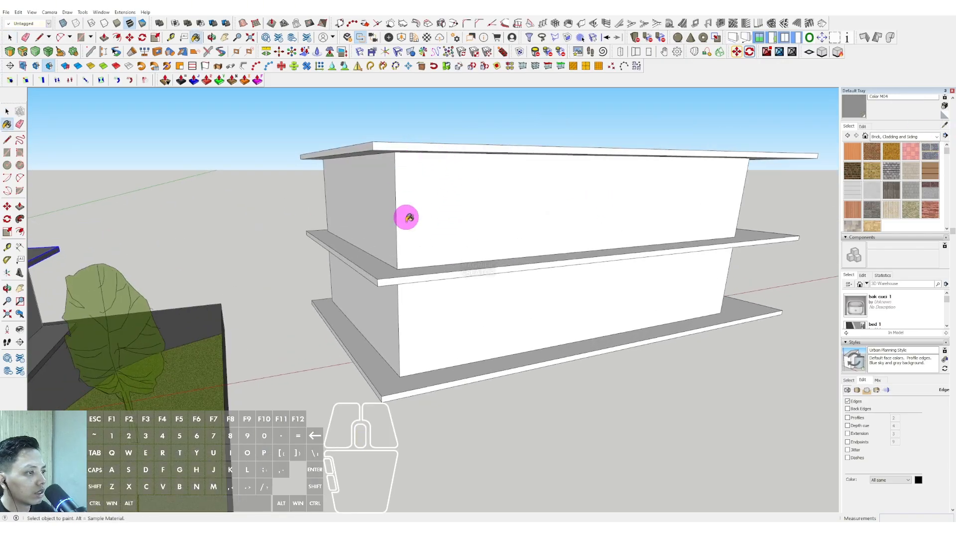
click(409, 217)
click(388, 324)
mouse_move(437, 375)
middle_down()
mouse_move(471, 250)
mouse_move(514, 296)
mouse_move(429, 316)
mouse_move(378, 344)
middle_up()
Step: Open the lower block's group and copy its vertical corner edge repeatedly across the front face to divide it into panels
key(space)
double_click(386, 333)
key(m)
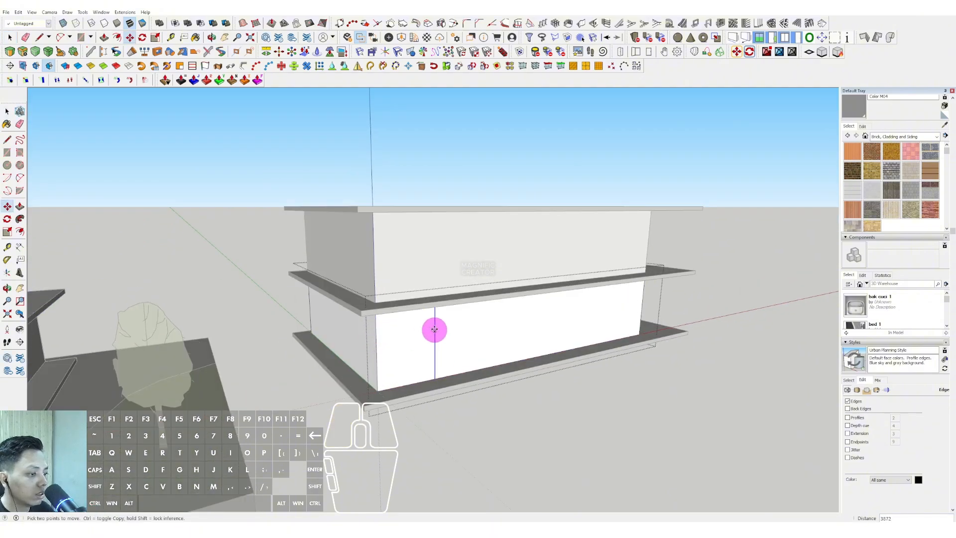
click(453, 320)
key(space)
scroll(448, 330, up, 3)
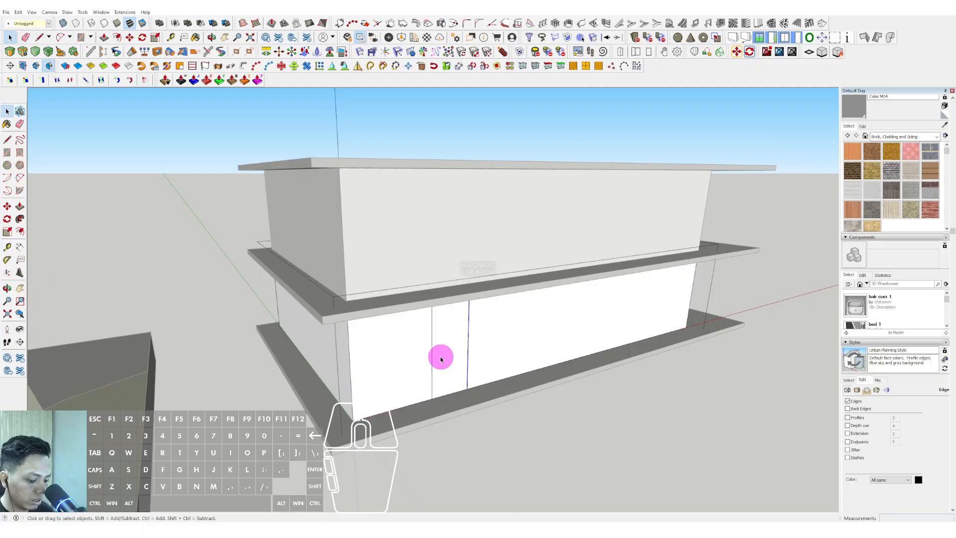
ctrl+click(432, 329)
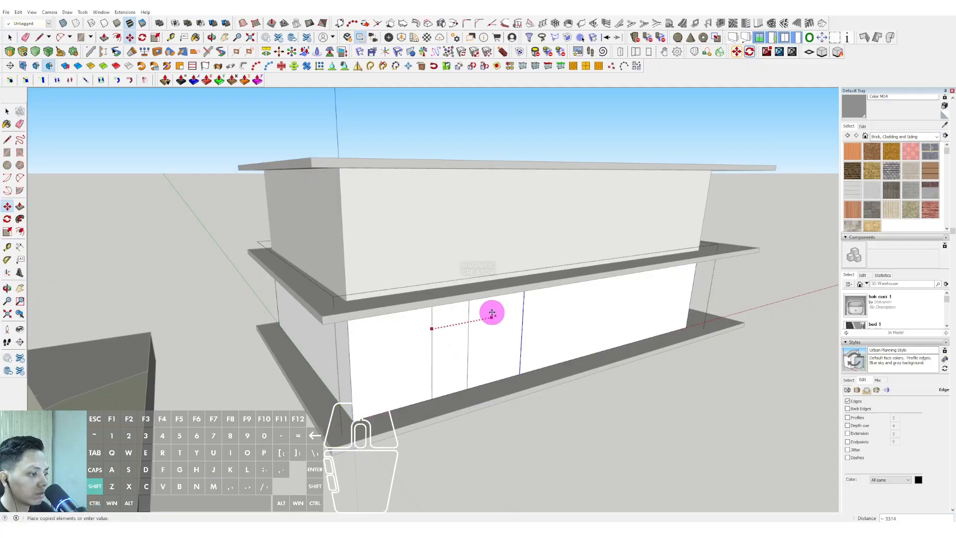
click(553, 305)
shift+click(625, 297)
Step: Open the upper block's group and draw a vertical line across its front face from the bottom edge to the top edge
key(space)
triple_click(527, 221)
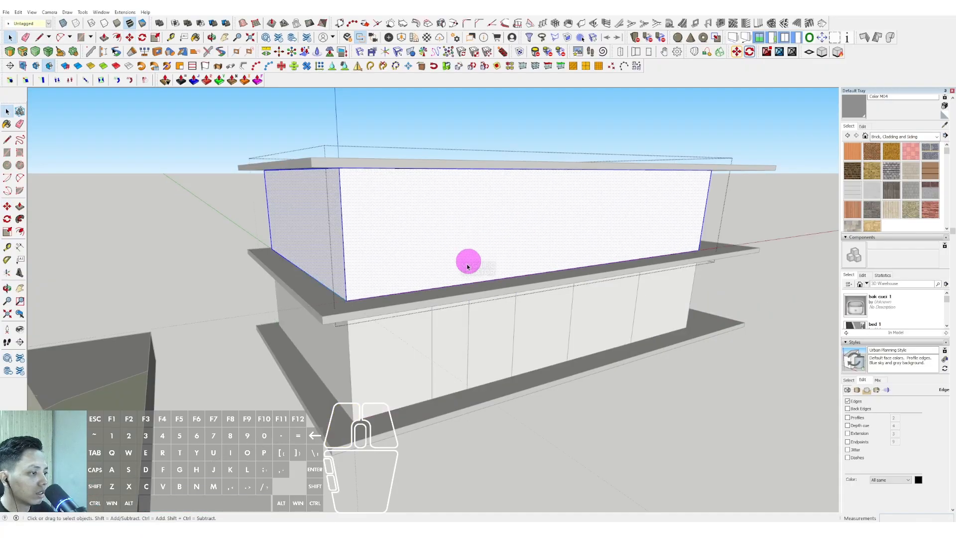
key(d)
click(462, 283)
mouse_move(462, 213)
middle_down()
mouse_move(473, 168)
mouse_move(463, 195)
middle_up()
click(467, 152)
Step: Copy the upper front face's vertical line five times along the face to divide it into panels
key(space)
key(m)
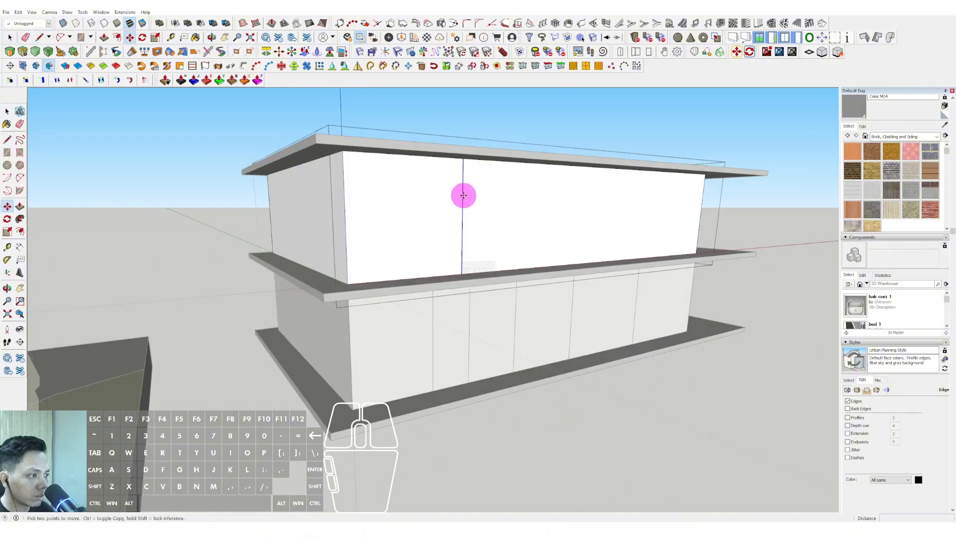
key(ctrl)
click(464, 195)
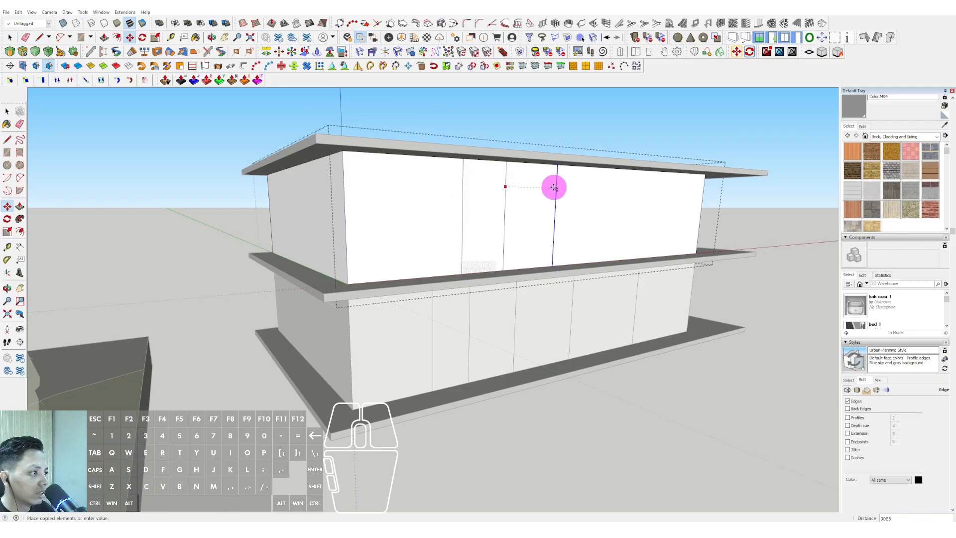
click(577, 190)
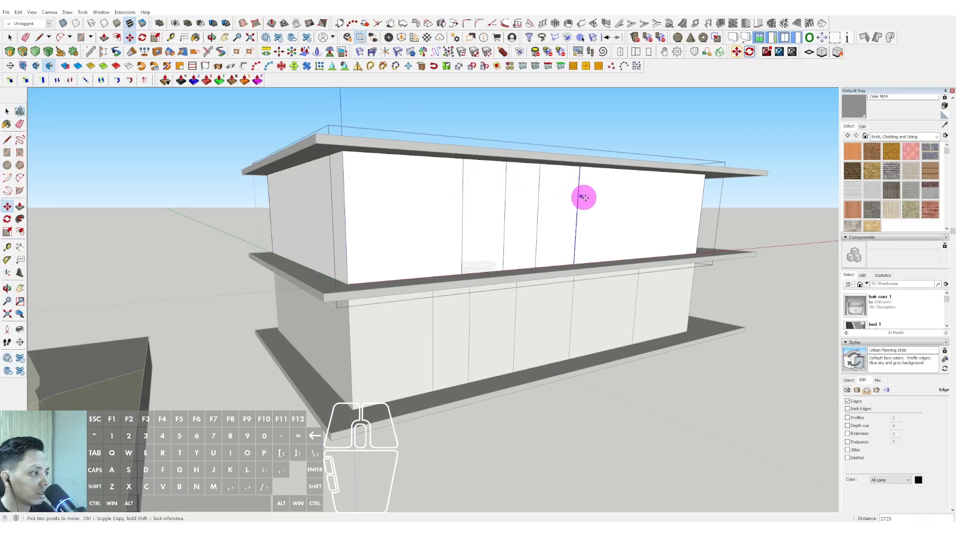
scroll(580, 194, up, 3)
key(ctrl)
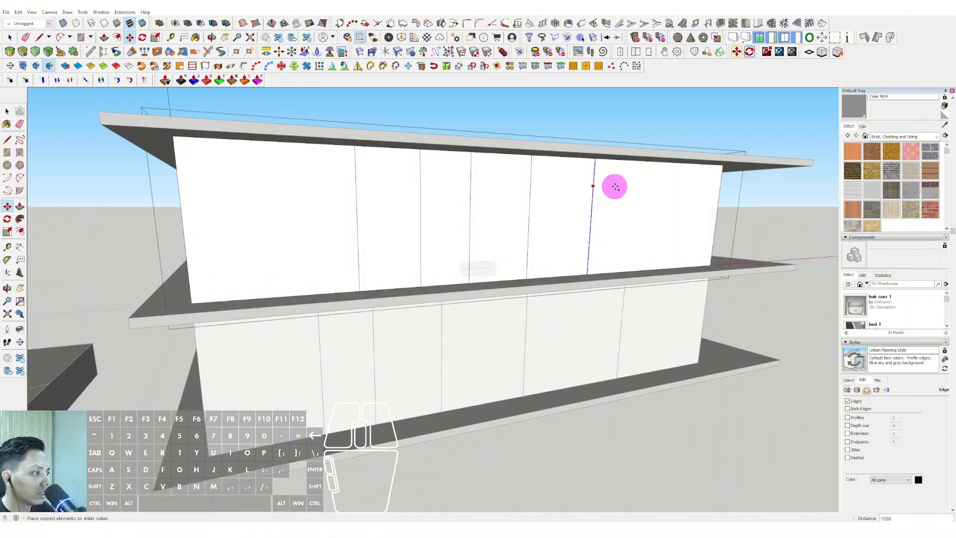
key(shift)
click(665, 185)
key(space)
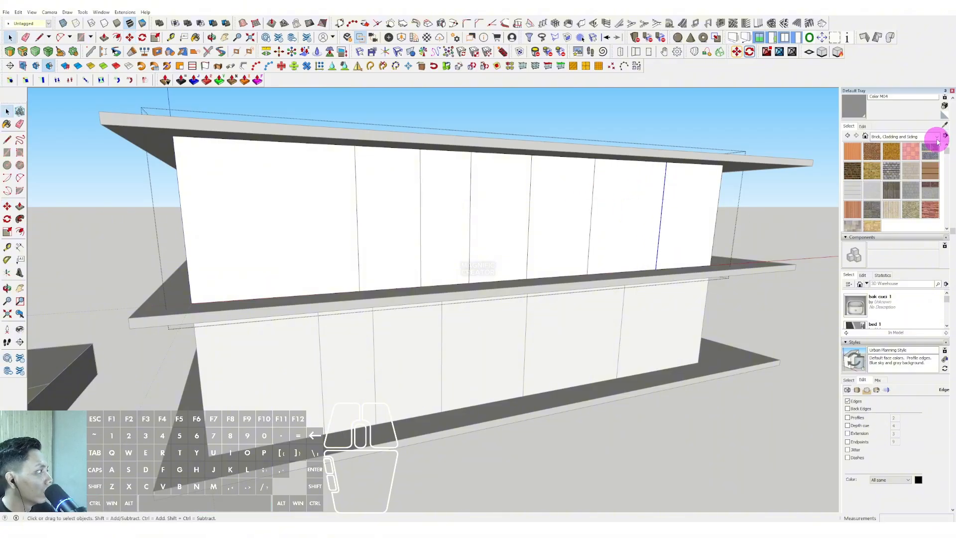
Step: Paint the five middle panels of the upper storey's front with Translucent Glass Blue from the Glass and Mirrors materials
click(937, 136)
click(891, 174)
click(911, 150)
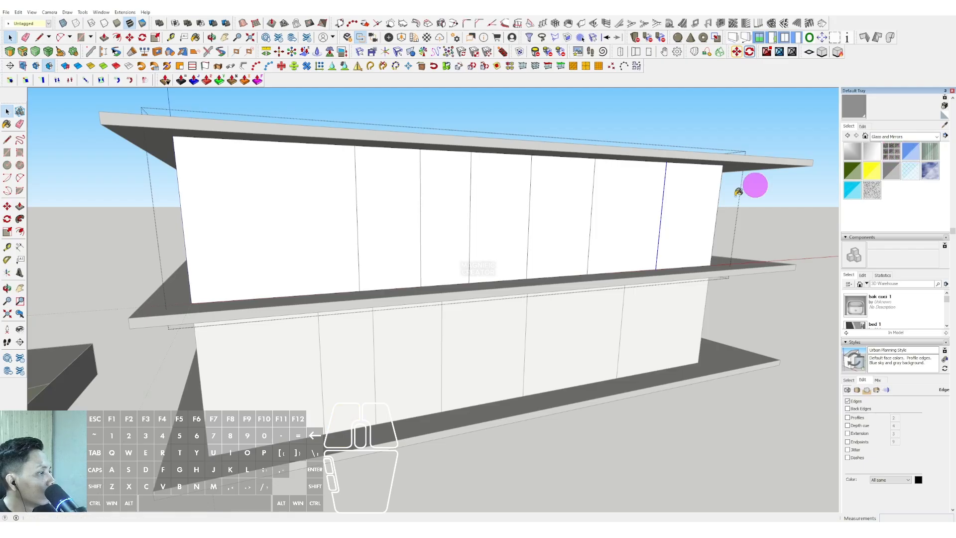
scroll(410, 201, up, 2)
click(406, 199)
click(476, 210)
click(538, 194)
click(606, 209)
click(647, 204)
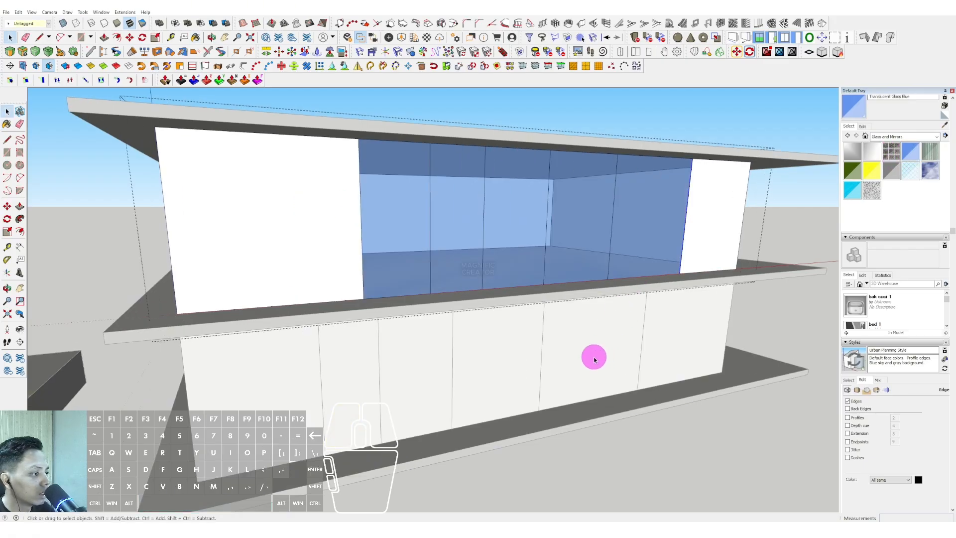
Step: Open the lower block's group and paint its four middle front panels with Translucent Glass Blue
key(space)
triple_click(594, 368)
click(594, 368)
key(b)
click(572, 344)
click(498, 344)
click(399, 342)
click(364, 350)
key(space)
scroll(366, 350, down, 4)
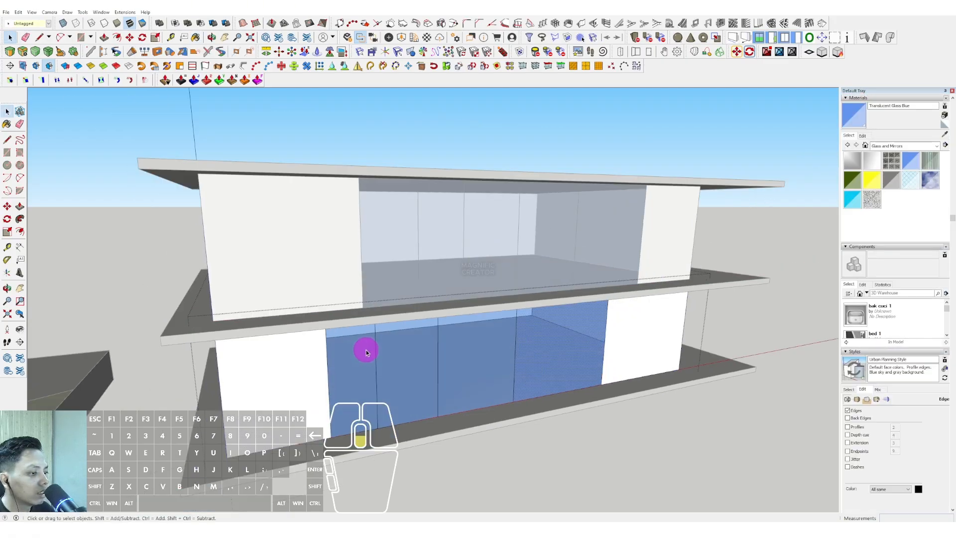
Step: Isolate the lower block and delete its top and bottom faces
triple_click(526, 353)
key(comma)
click(479, 300)
key(e)
middle_drag(479, 300, 483, 333)
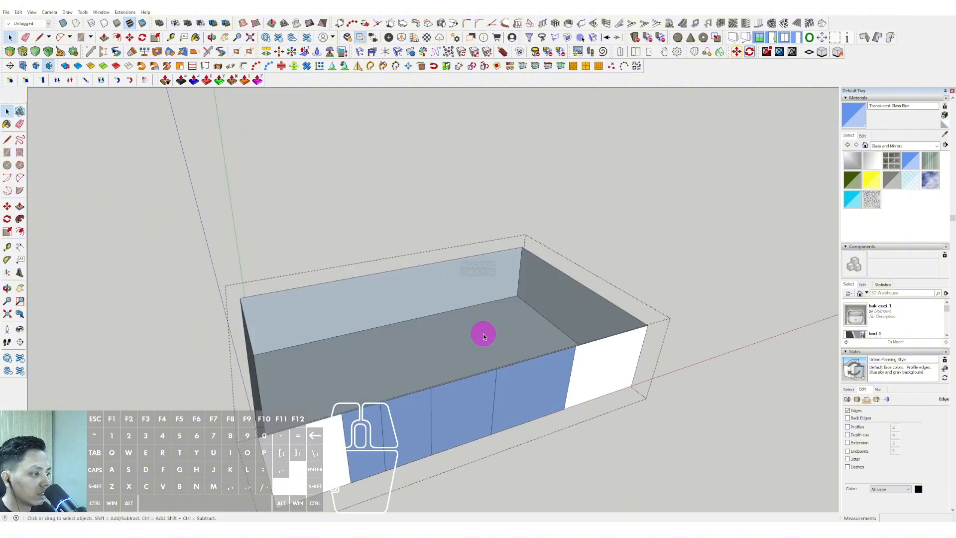
click(482, 334)
key(e)
scroll(483, 333, down, 2)
click(667, 216)
Step: Open the upper block's group and delete its top and bottom faces
triple_click(539, 299)
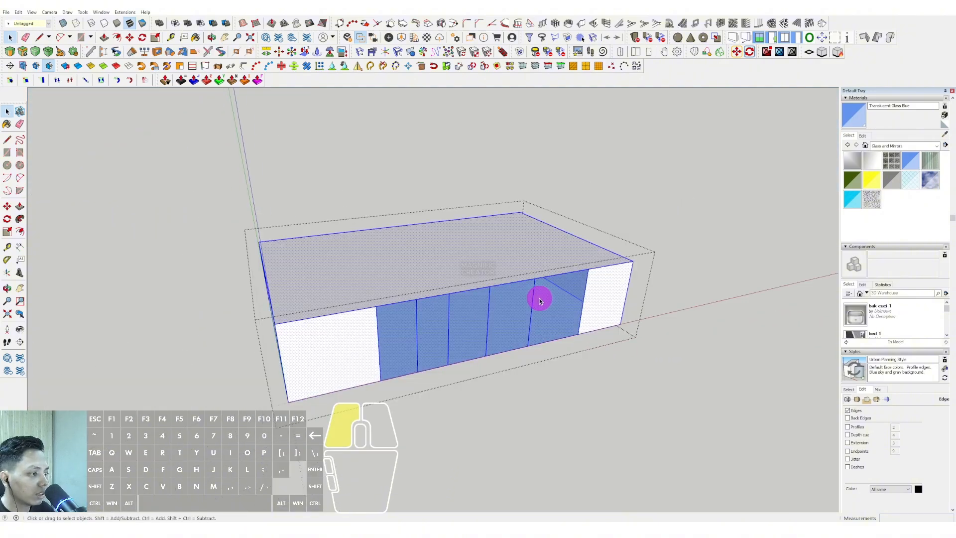
click(504, 250)
key(e)
middle_drag(504, 251, 506, 282)
click(506, 282)
key(e)
scroll(507, 282, down, 2)
click(616, 179)
Step: Sample Cladding Stucco White from the first house's wall and paint the new building's solid walls with it
middle_drag(615, 179, 437, 309)
mouse_move(651, 204)
middle_down()
mouse_move(408, 224)
mouse_move(154, 275)
mouse_move(168, 244)
middle_up()
click(181, 254)
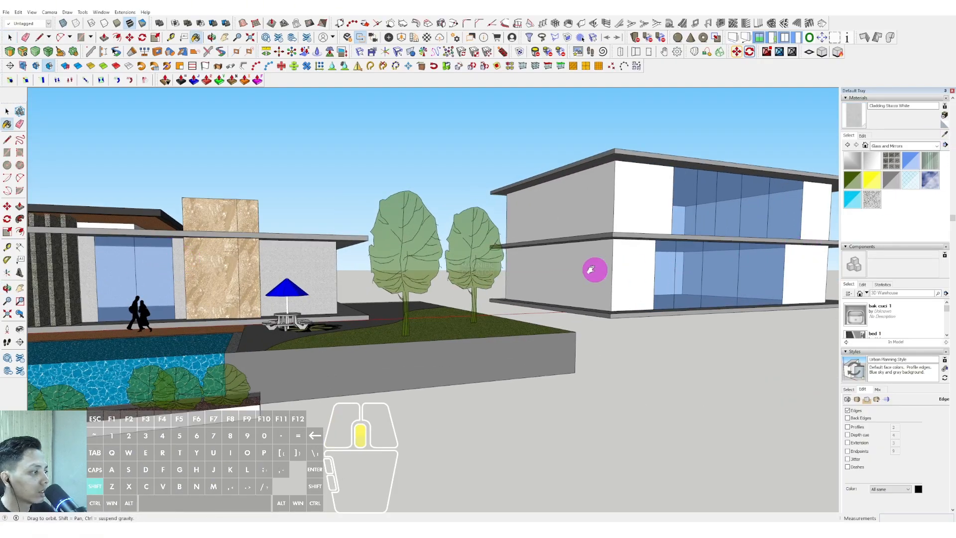
mouse_move(596, 267)
middle_down()
mouse_move(320, 221)
mouse_move(339, 342)
mouse_move(369, 269)
mouse_move(341, 301)
middle_up()
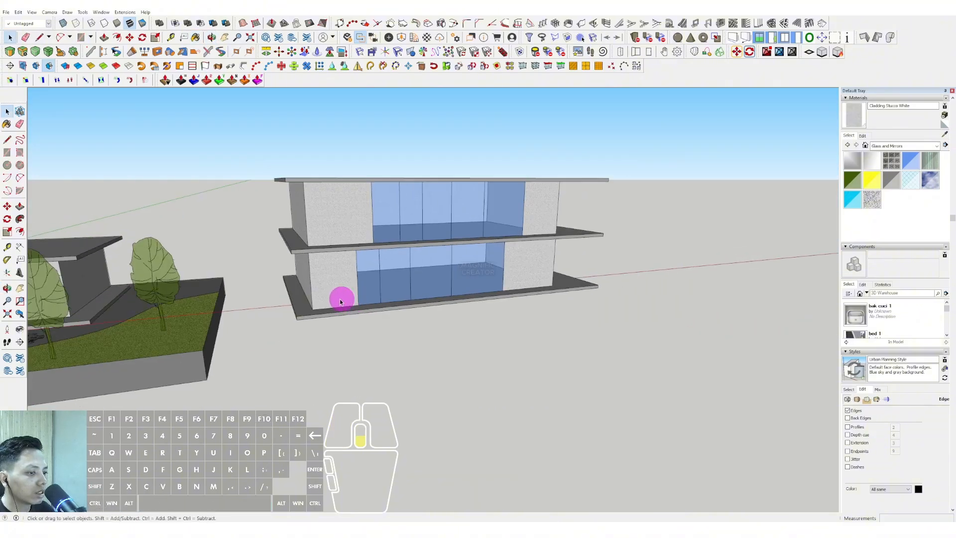
click(734, 318)
Step: Draw a large site rectangle around the new house's base slab and extrude it downward to match the first house's base
middle_drag(566, 348, 397, 298)
click(451, 295)
middle_drag(579, 286, 469, 297)
key(v)
click(371, 309)
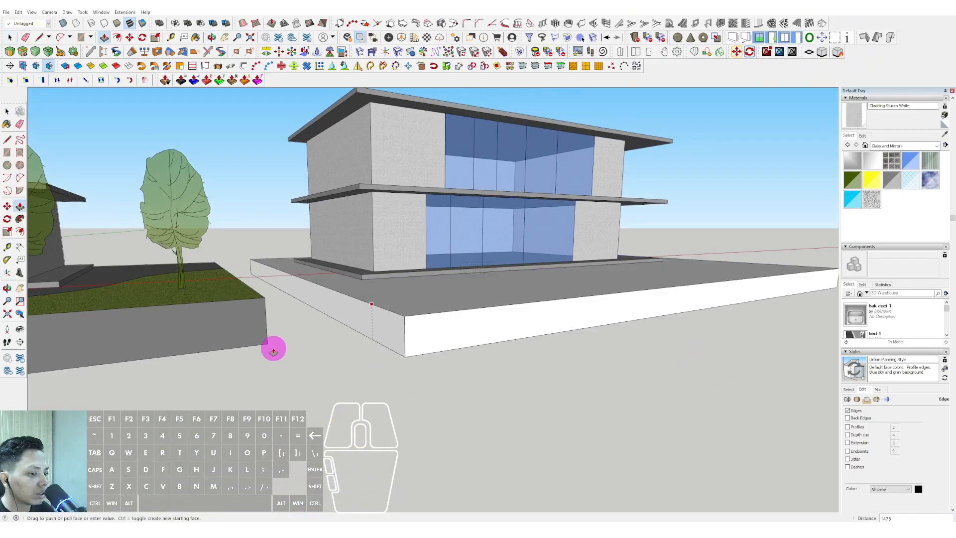
click(264, 343)
key(space)
middle_drag(563, 294, 343, 349)
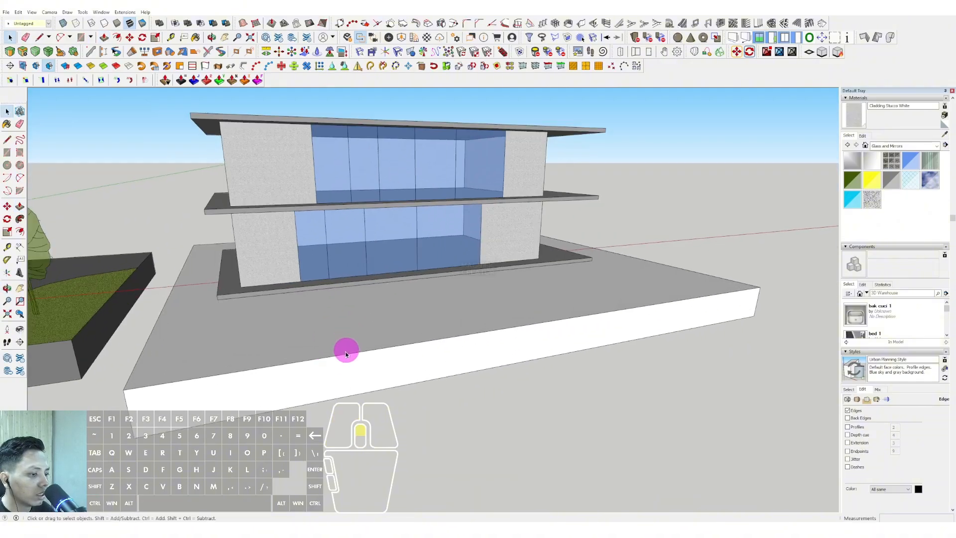
key(r)
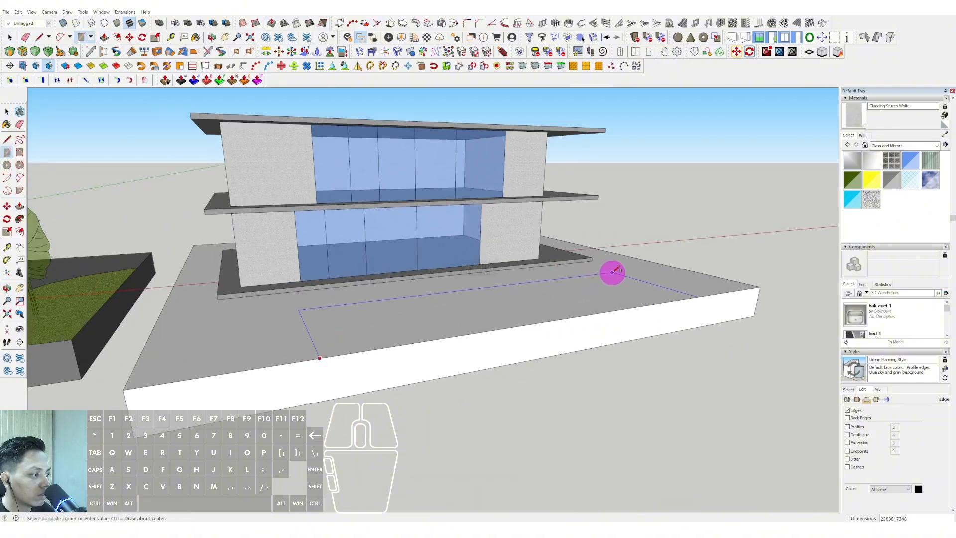
key(space)
Step: Draw a pool rectangle about 22500 by 9000 on the site base's front corner and continue its ends down the base's side faces
middle_drag(231, 335, 286, 309)
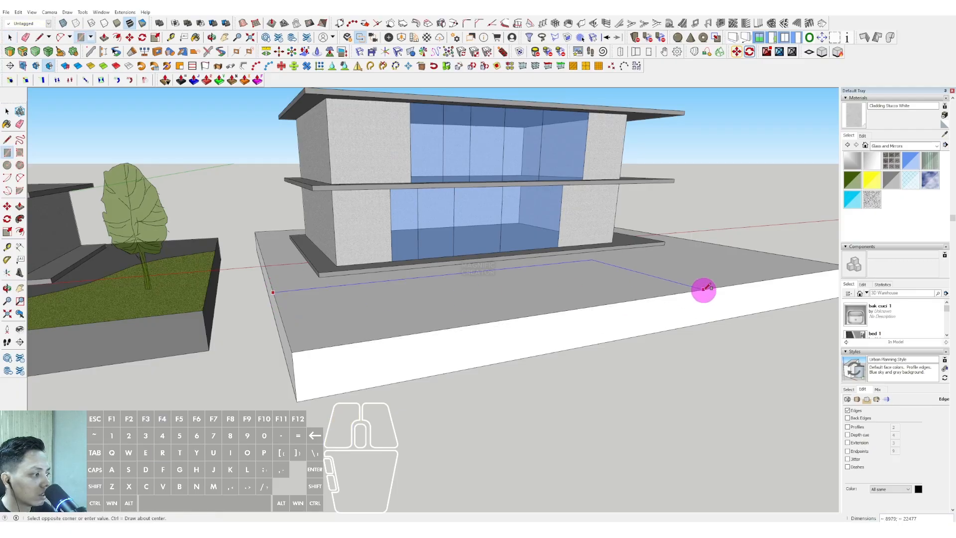
key(space)
middle_drag(381, 310, 447, 294)
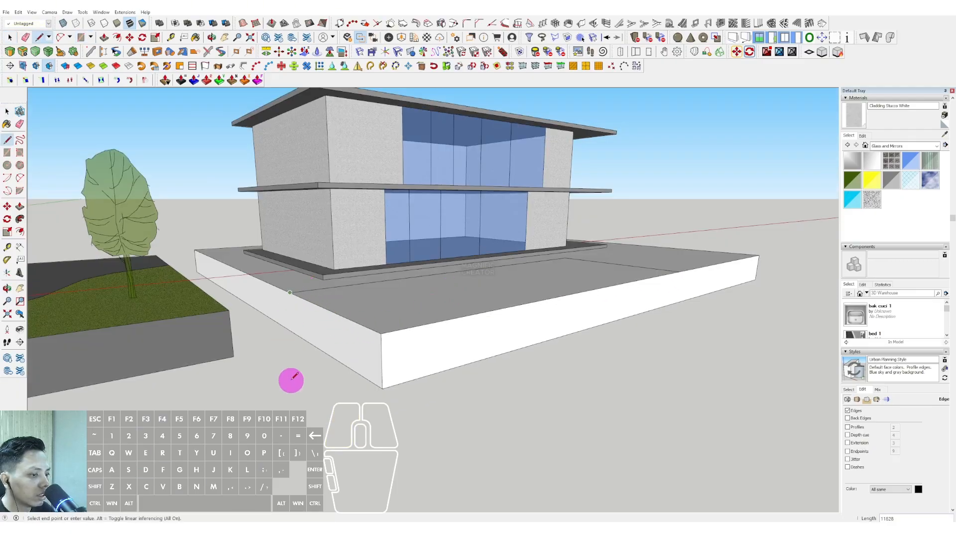
click(296, 385)
shift+middle_drag(607, 305, 544, 297)
scroll(666, 285, up, 1)
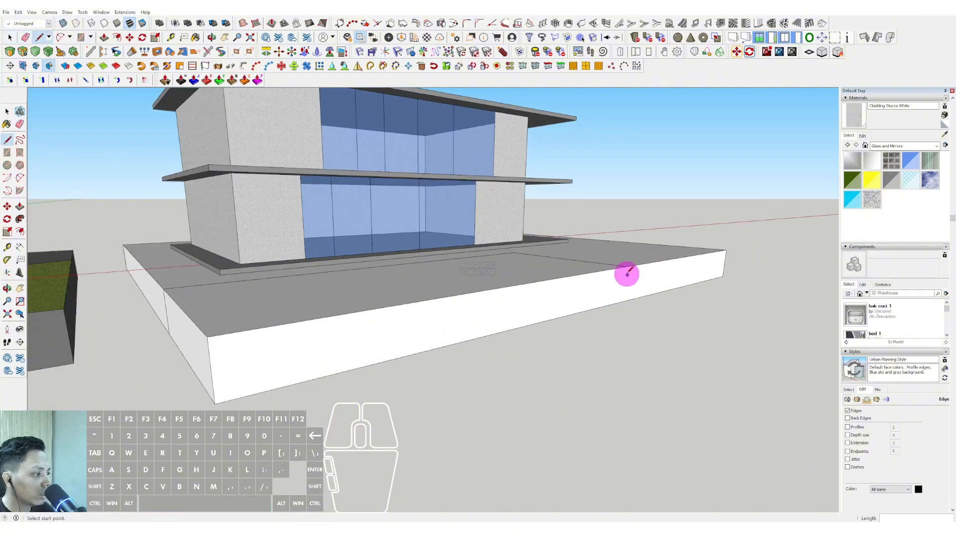
click(617, 343)
key(space)
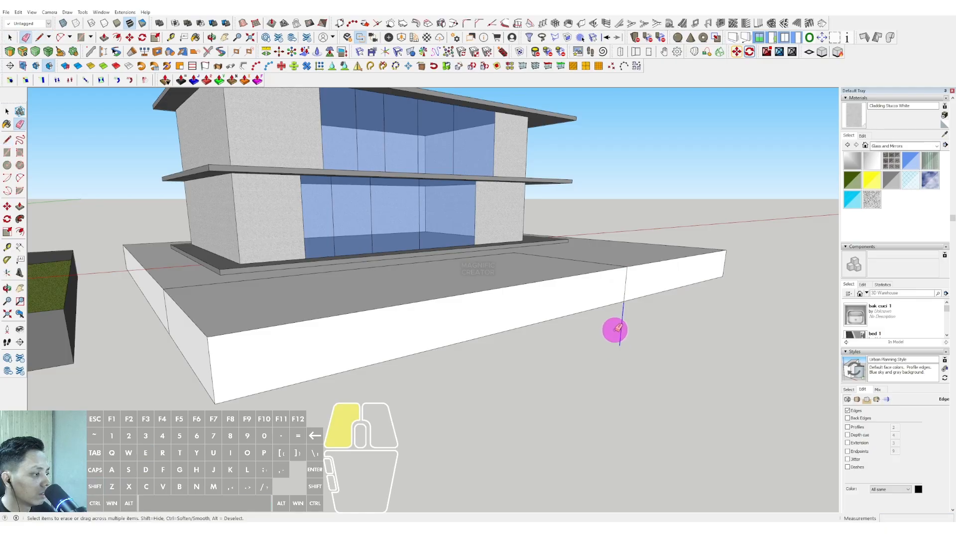
scroll(555, 303, down, 3)
Step: Paint the pool's top and both exposed side faces with the dark blue water material
click(937, 146)
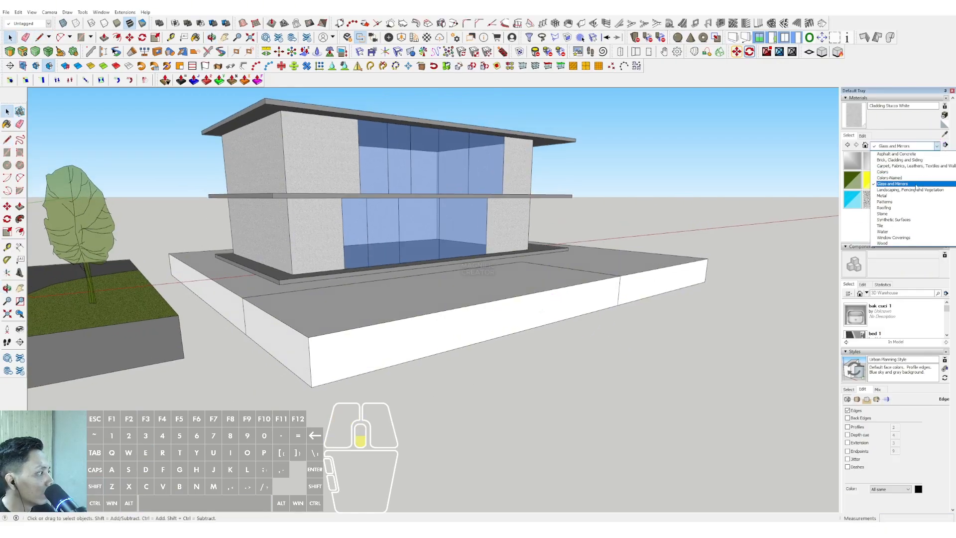
click(890, 190)
click(903, 146)
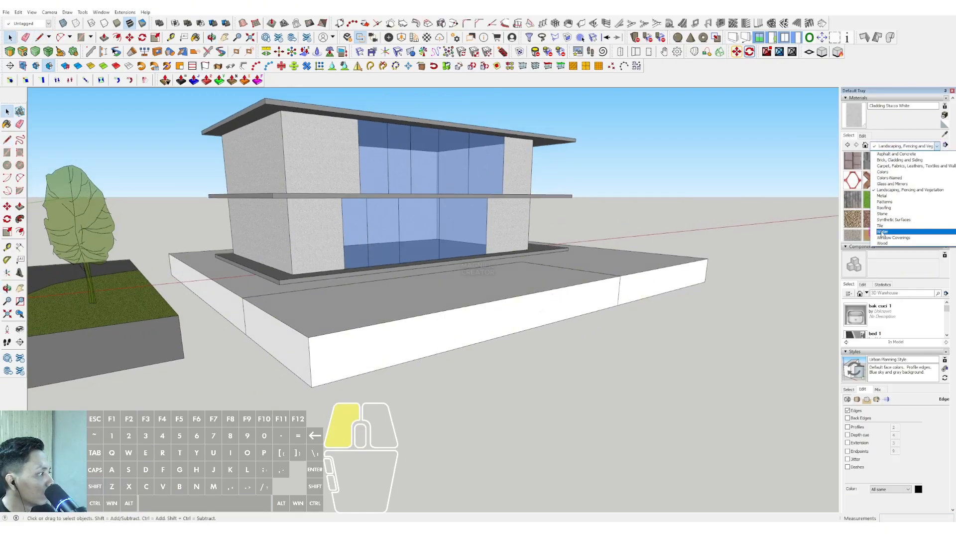
click(883, 232)
click(853, 161)
scroll(352, 298, up, 2)
click(286, 371)
click(377, 374)
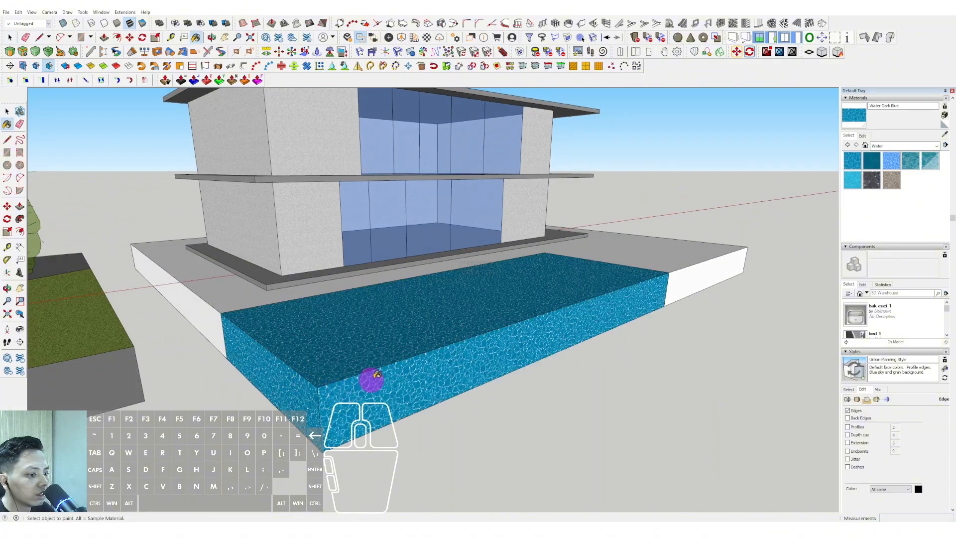
key(space)
Step: Offset the pool's two inner edges outward to form a narrow deck strip around it
middle_drag(593, 249, 578, 294)
scroll(579, 289, up, 1)
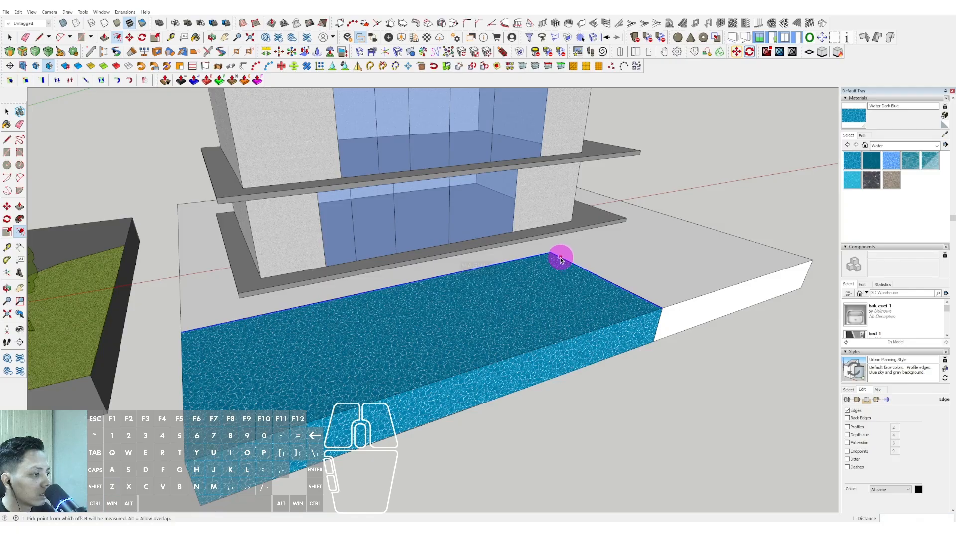
key(space)
scroll(586, 257, down, 1)
Step: Paint the deck strip around the pool with Beadboard from the Brick, Cladding and Siding materials
click(937, 146)
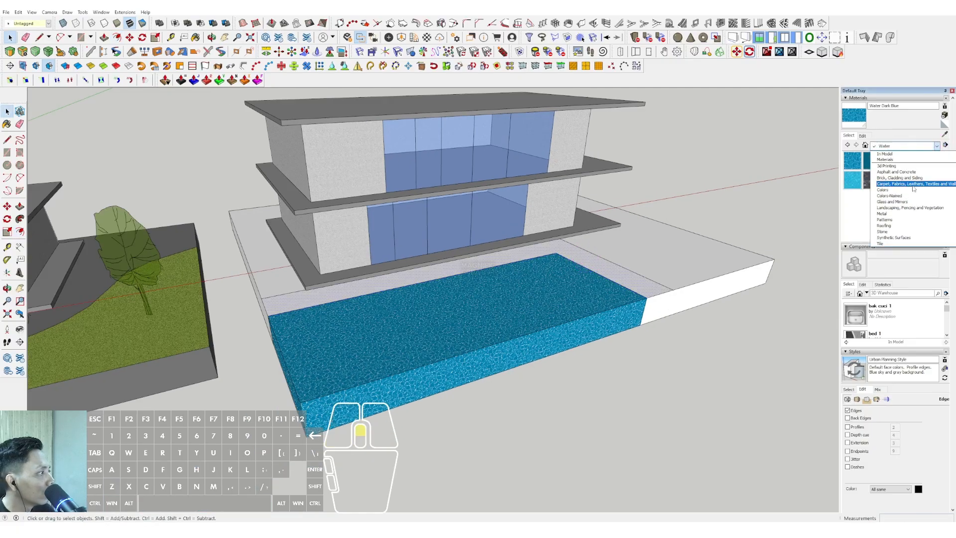
click(887, 179)
click(854, 161)
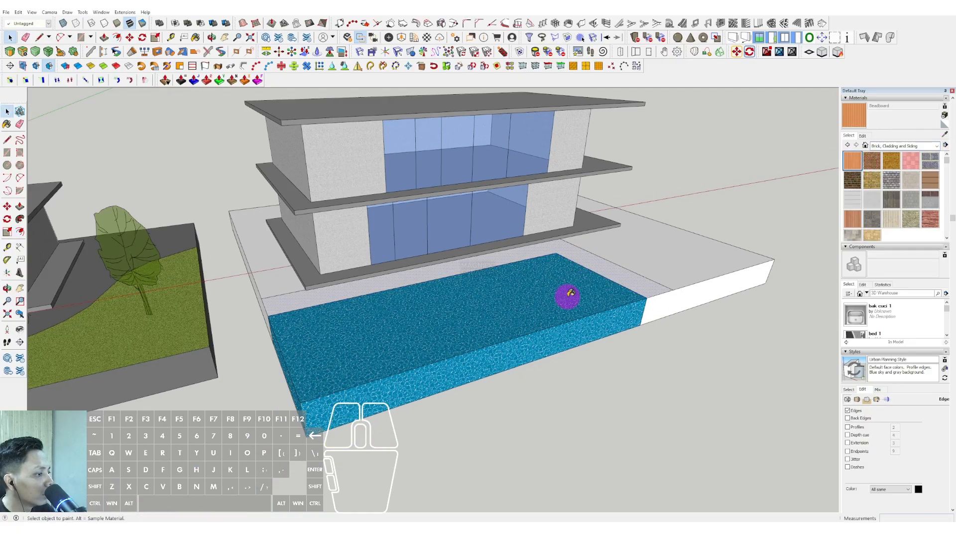
scroll(595, 286, up, 1)
click(602, 261)
scroll(602, 268, down, 3)
shift+middle_drag(603, 270, 546, 284)
key(space)
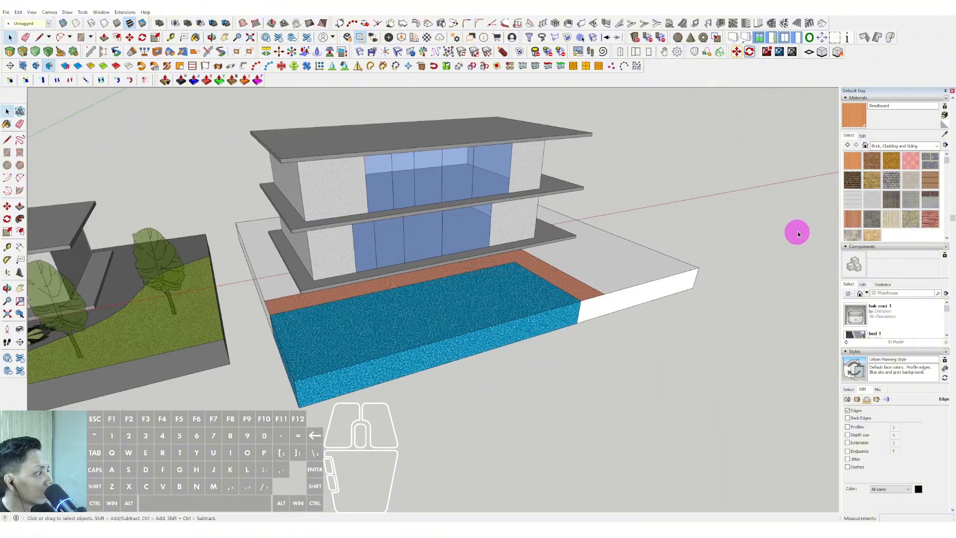
Step: Paint the rest of the site base's top surface with grey Color M04 from the Colors materials
click(870, 201)
click(937, 146)
click(900, 192)
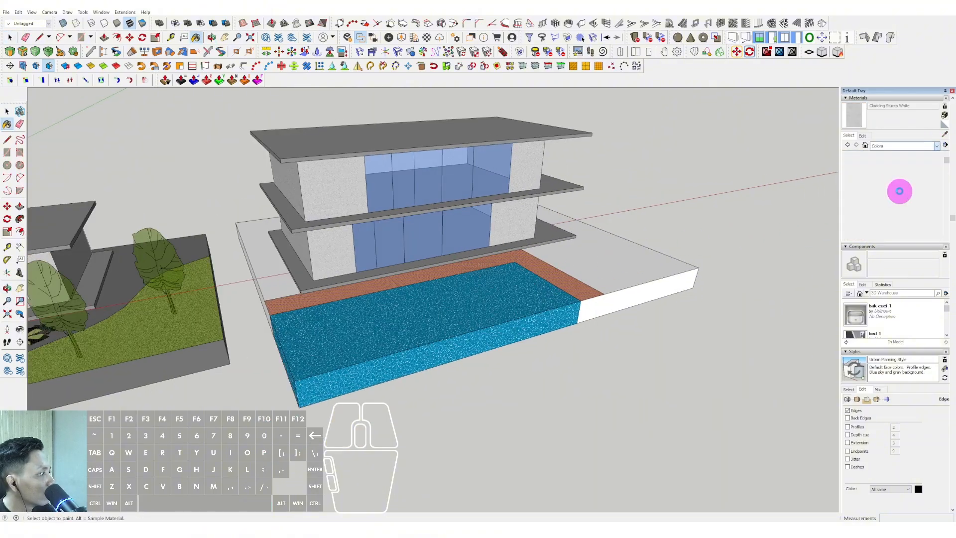
scroll(902, 192, down, 10)
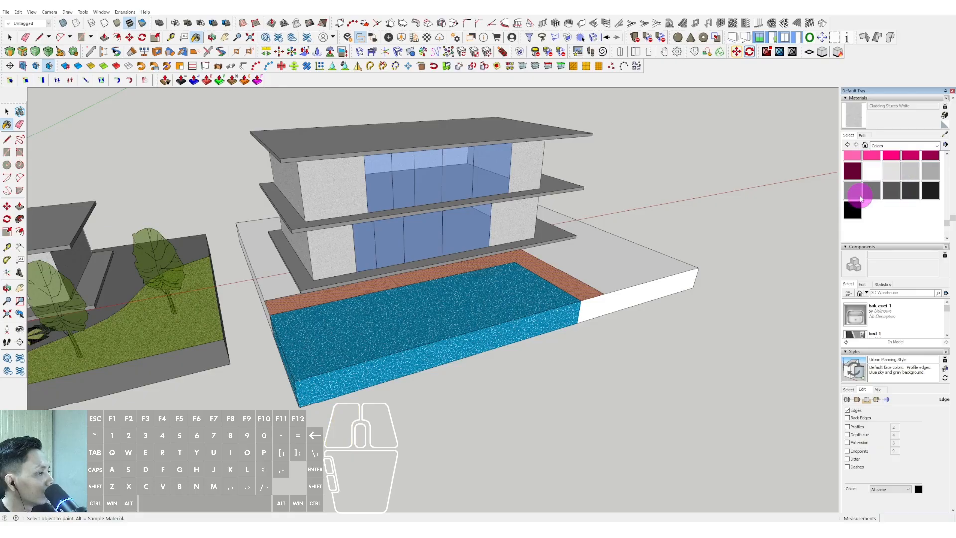
click(861, 198)
click(590, 258)
click(622, 254)
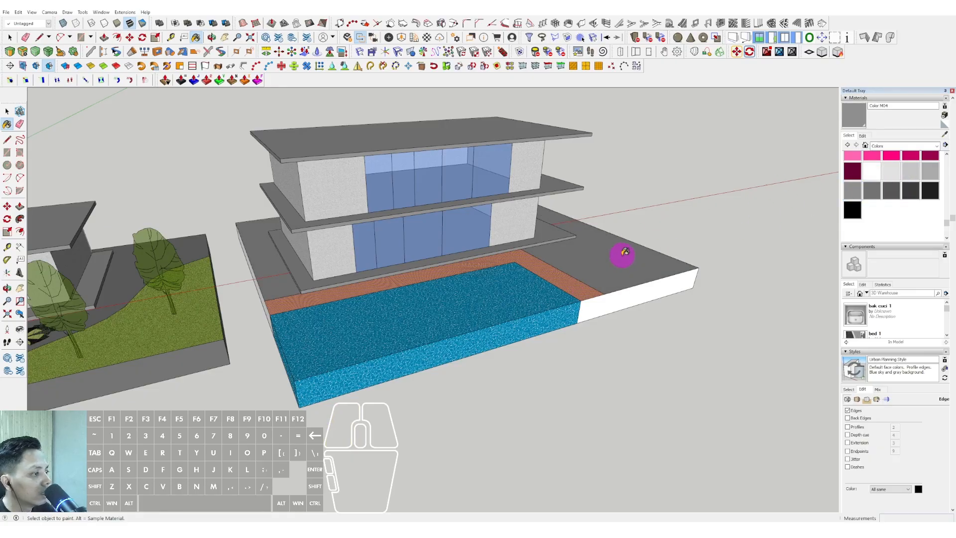
Step: Draw a freehand curve across the site base's top beside the house to separate a lawn area
middle_drag(621, 254, 617, 282)
scroll(617, 282, down, 1)
scroll(616, 282, up, 1)
key(space)
click(614, 282)
click(22, 144)
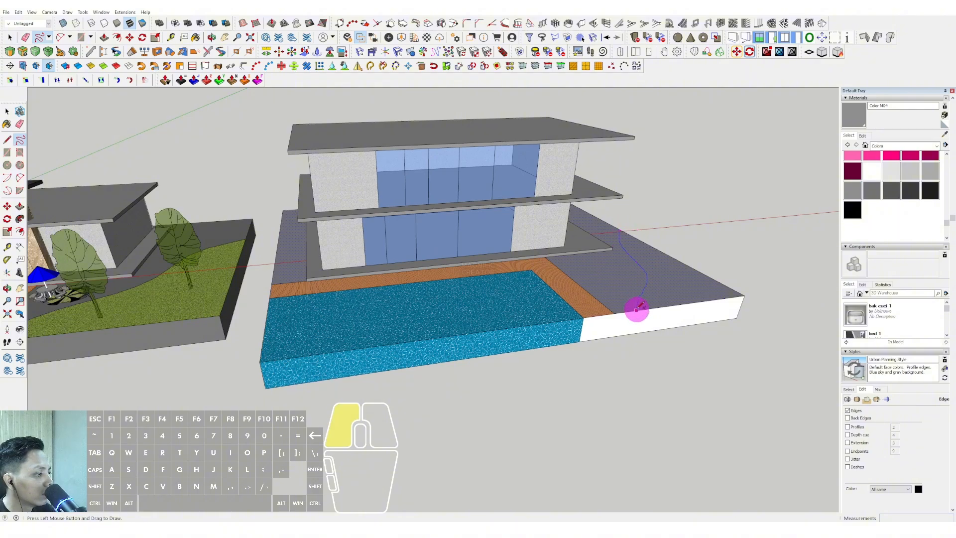
Step: Paint the outer area beyond the curve with Grass Light Green from the Landscaping, Fencing and Vegetation materials
click(936, 145)
click(892, 188)
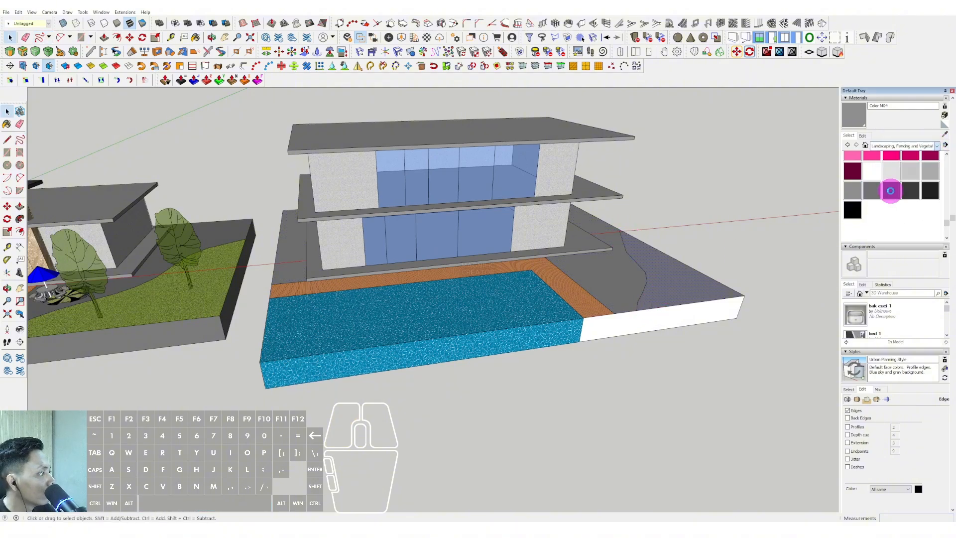
click(891, 200)
click(678, 280)
key(space)
scroll(564, 299, down, 2)
Step: Sample Color M04 from the paving and paint the site base's remaining white side faces with it
middle_drag(564, 299, 577, 281)
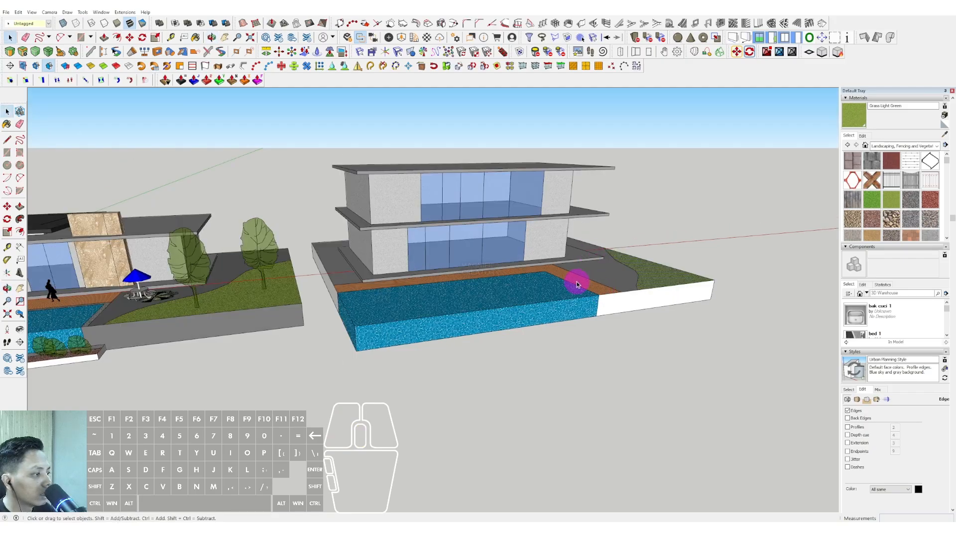
scroll(584, 281, up, 2)
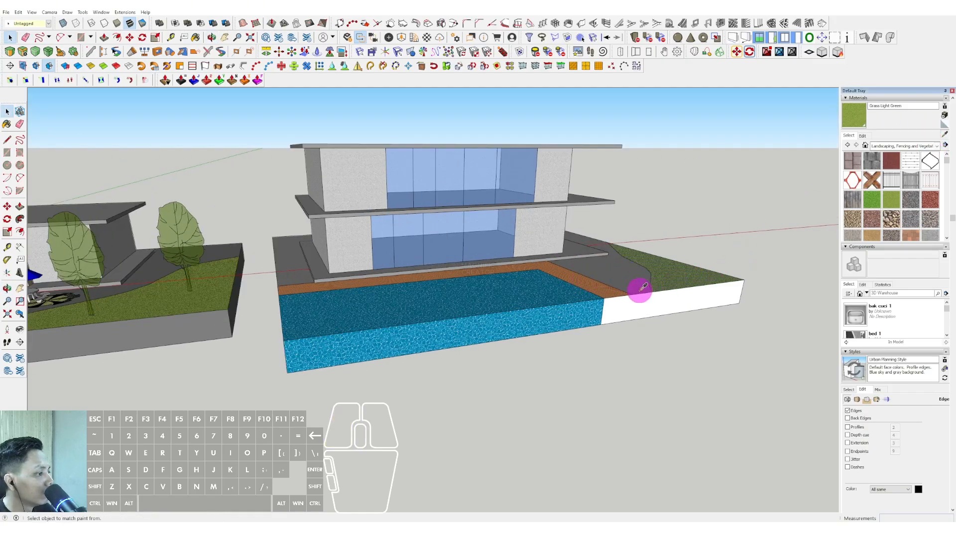
click(641, 312)
mouse_move(635, 309)
middle_down()
mouse_move(572, 299)
mouse_move(329, 301)
middle_up()
click(303, 307)
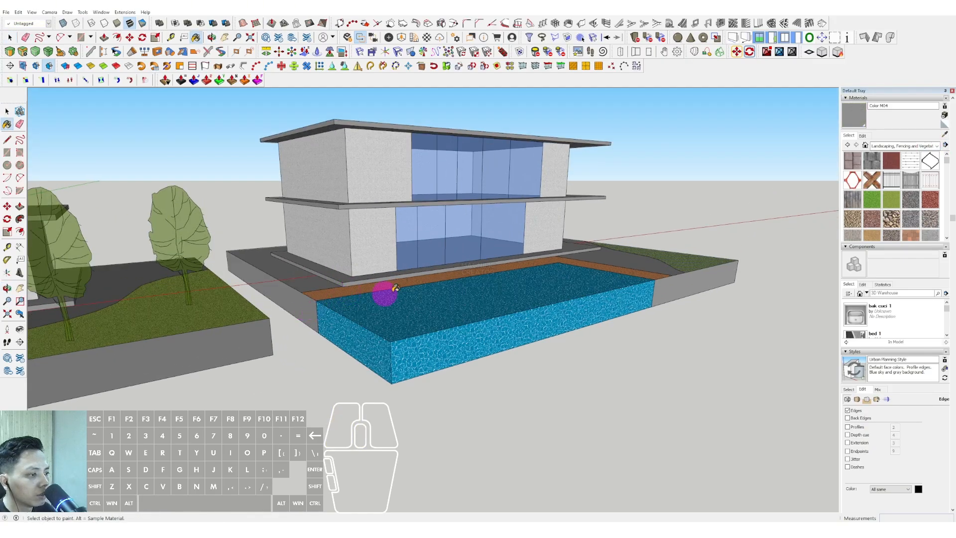
Step: Select the second house's whole site base with its pool, deck and lawn, and make it a group
middle_drag(391, 295, 534, 272)
key(space)
right_click(534, 272)
triple_click(520, 289)
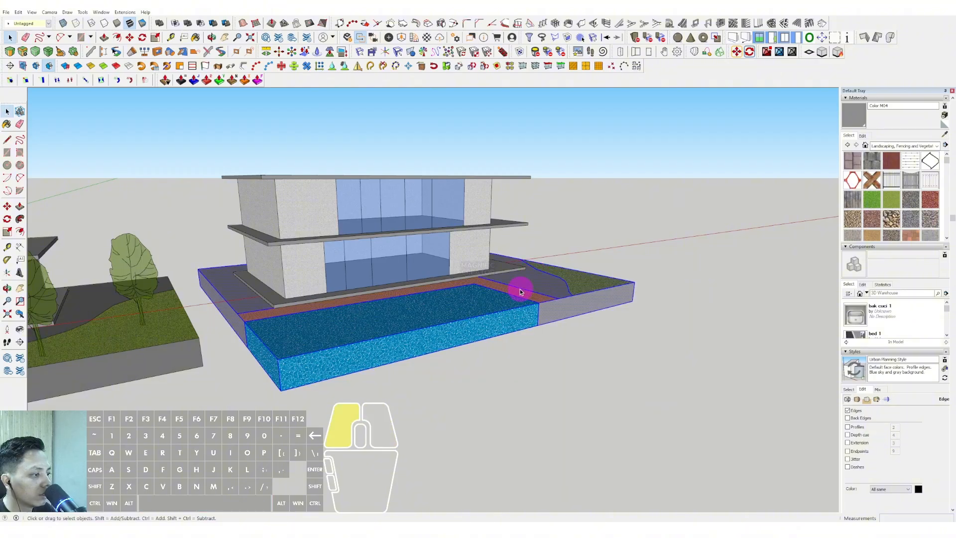
right_click(520, 289)
click(545, 354)
shift+middle_drag(501, 285, 509, 258)
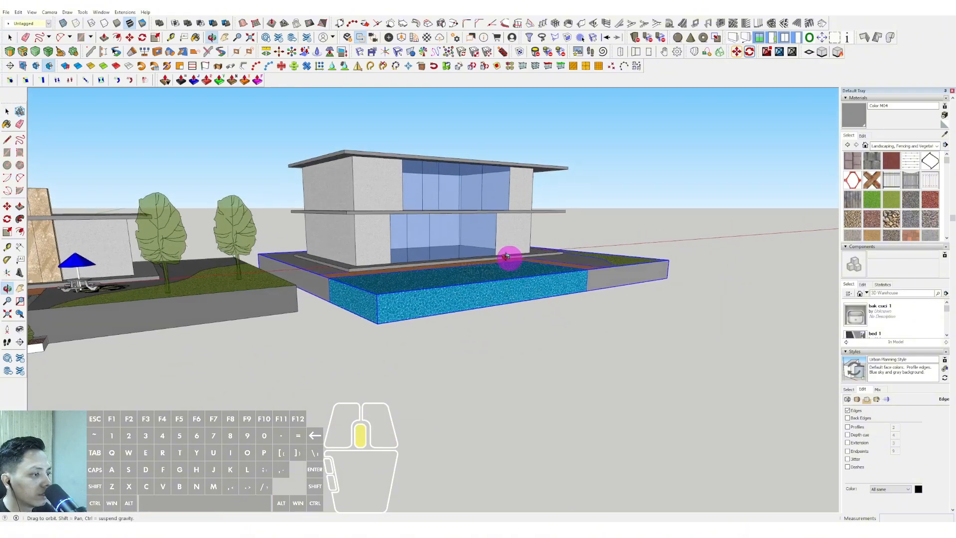
Step: Outline an L-shaped strip around the second pool's front and side, and extrude it into a low planter
middle_drag(367, 291, 402, 312)
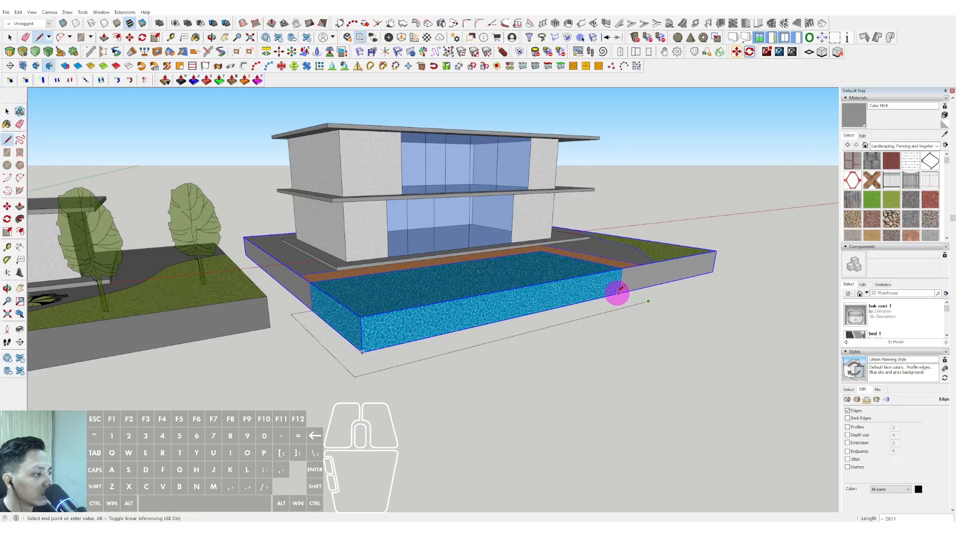
click(319, 316)
key(space)
key(space)
Step: Select all of the L-shaped planter geometry and make it a group
triple_click(324, 337)
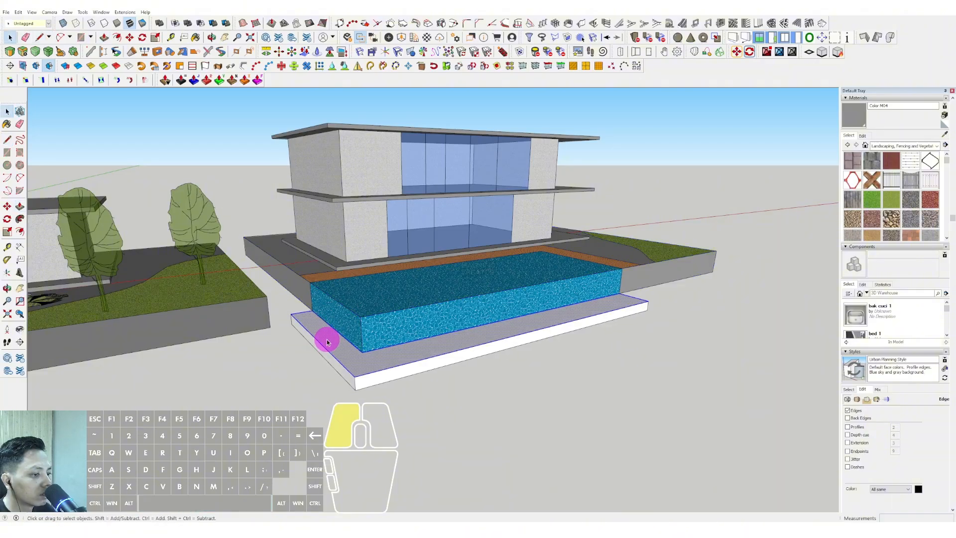
right_click(322, 338)
click(351, 213)
Step: Sample Groundcover Gravel Indian from the first house's planter and paint the new planter's top surface with it
click(944, 135)
middle_drag(441, 330, 553, 326)
scroll(363, 303, up, 5)
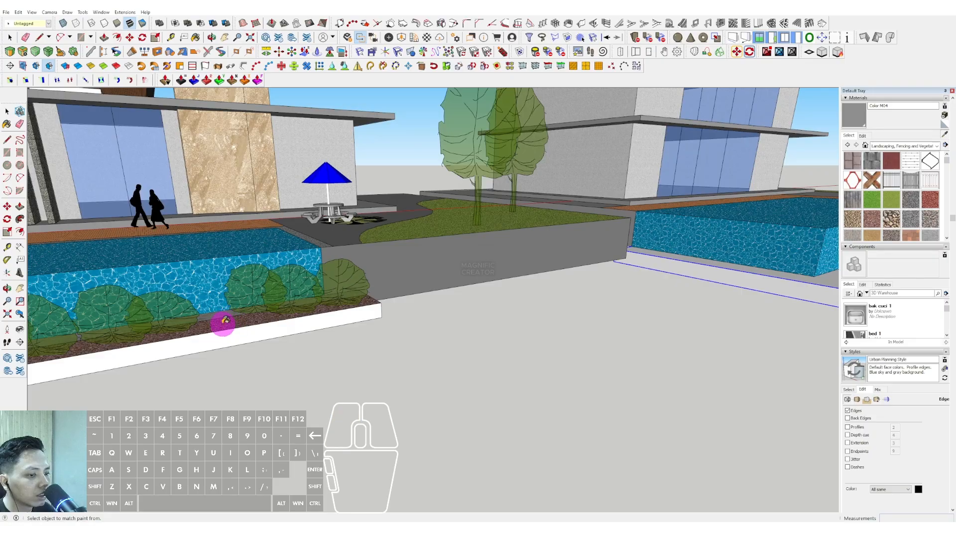
click(223, 323)
scroll(349, 289, down, 2)
middle_drag(688, 264, 575, 315)
double_click(489, 381)
key(b)
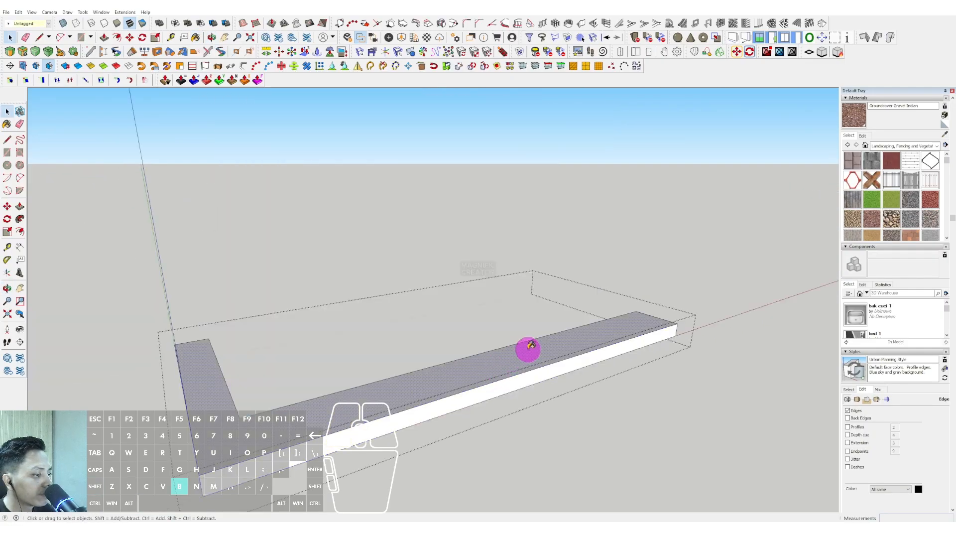
click(528, 349)
key(space)
click(591, 393)
Step: Divide a narrow strip off the planter's top along the pool and paint it with Groundcover Sand Raked
scroll(608, 369, down, 3)
mouse_move(532, 349)
shift+middle_down()
mouse_move(568, 323)
mouse_move(523, 331)
mouse_move(491, 363)
shift+middle_up()
double_click(487, 359)
scroll(457, 394, up, 2)
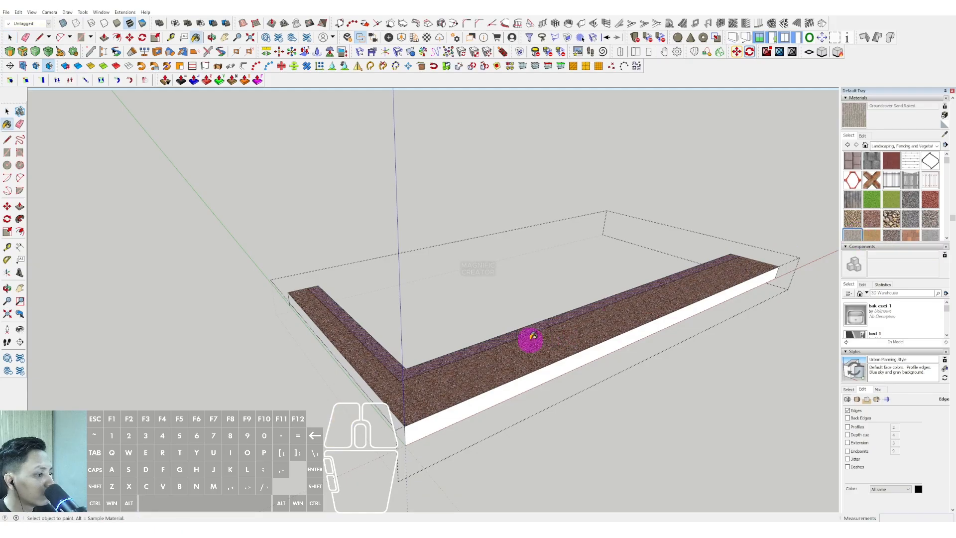
scroll(519, 334, down, 2)
key(space)
click(589, 406)
middle_drag(577, 391, 511, 298)
scroll(495, 312, down, 2)
scroll(587, 296, up, 2)
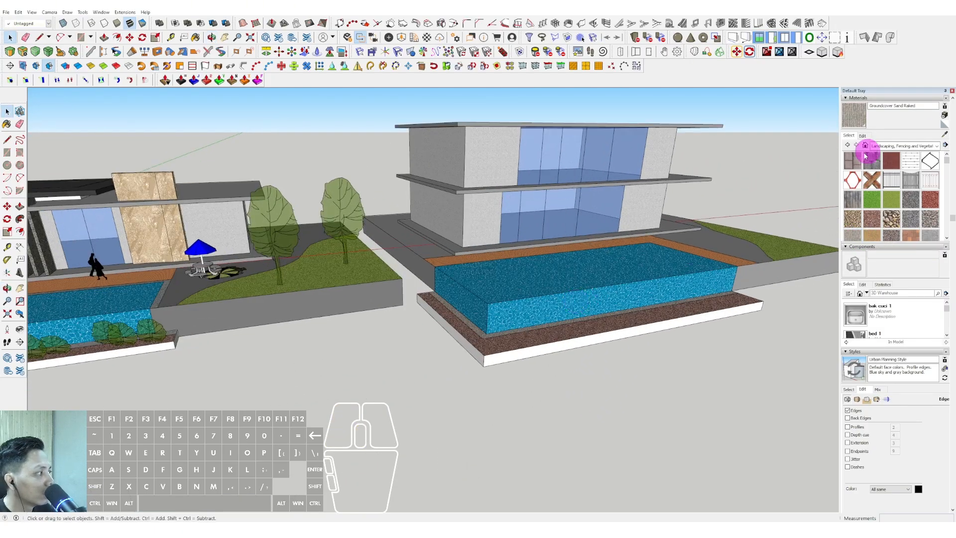
scroll(509, 319, up, 2)
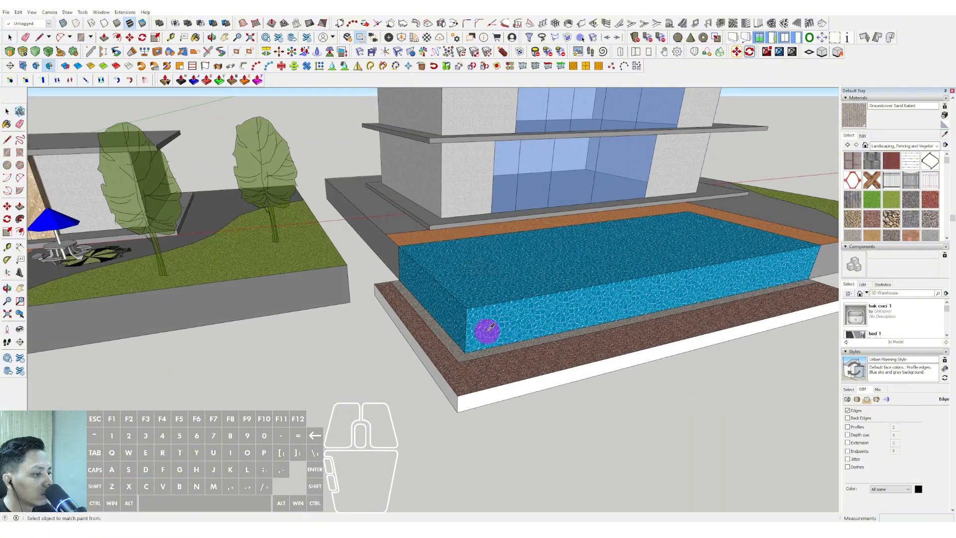
scroll(488, 329, down, 3)
middle_drag(493, 314, 557, 273)
key(space)
Step: Copy the two trees from the first house's lawn onto the second house's lawn
scroll(357, 285, down, 1)
mouse_move(357, 285)
shift+middle_down()
mouse_move(453, 270)
mouse_move(413, 298)
shift+middle_up()
scroll(399, 229, up, 4)
key(m)
key(ctrl)
click(436, 290)
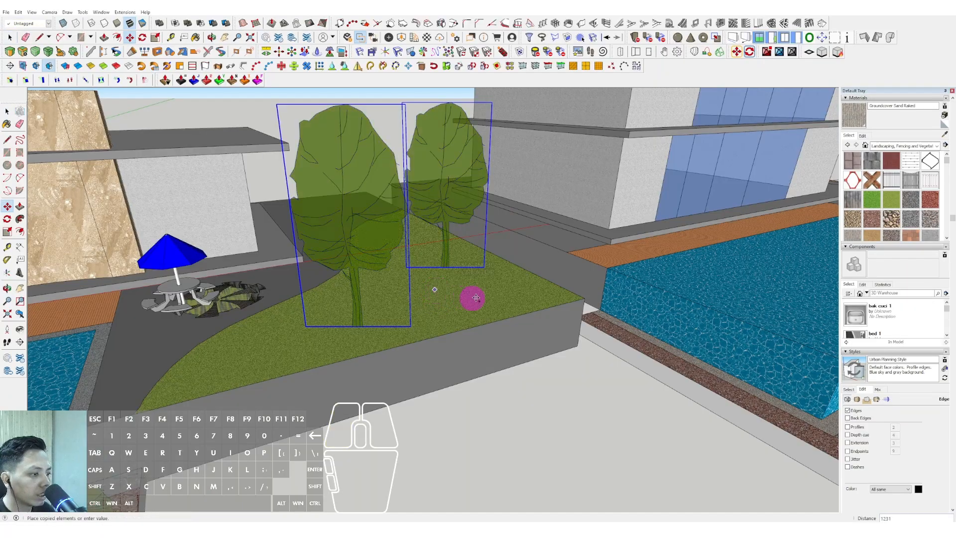
scroll(472, 298, down, 4)
shift+middle_drag(775, 263, 299, 259)
click(540, 291)
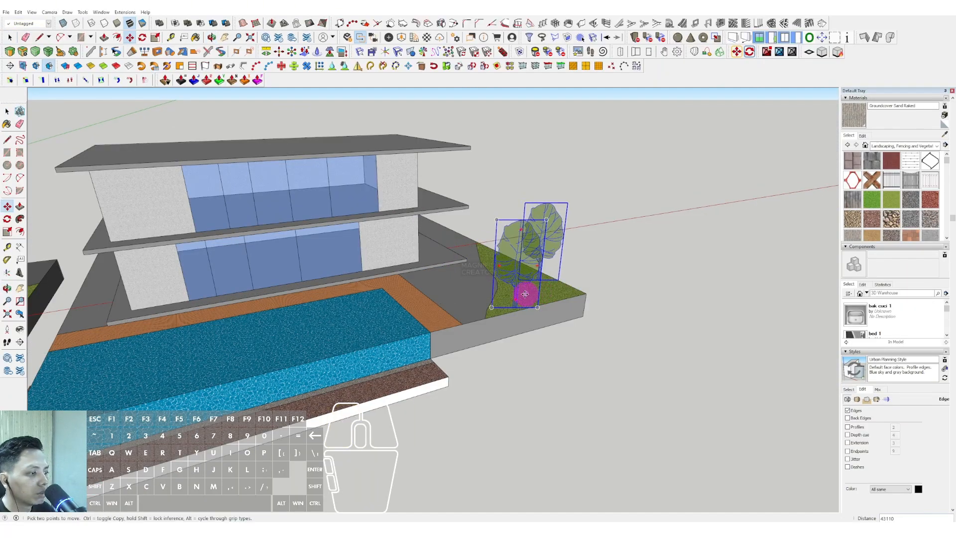
Step: Copy the three-bush cluster from the first house's planter and repeat it along the front of the second pool's planter
scroll(224, 306, down, 3)
scroll(235, 310, up, 3)
middle_drag(235, 309, 244, 298)
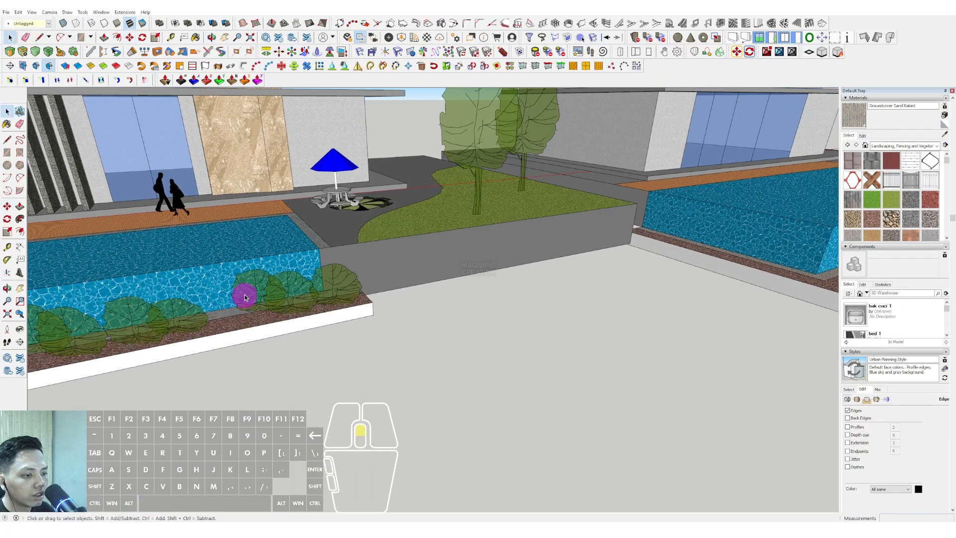
scroll(271, 324, up, 2)
key(m)
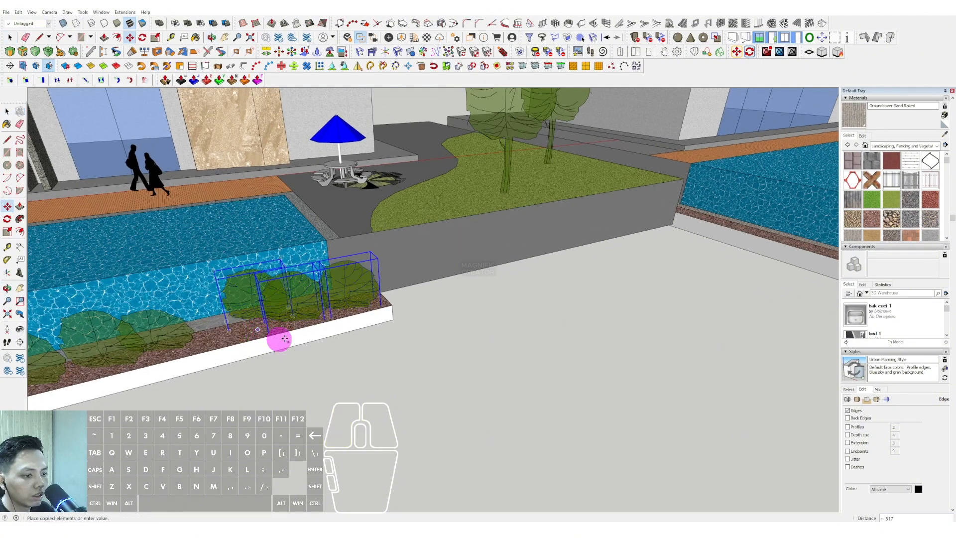
middle_drag(285, 339, 505, 282)
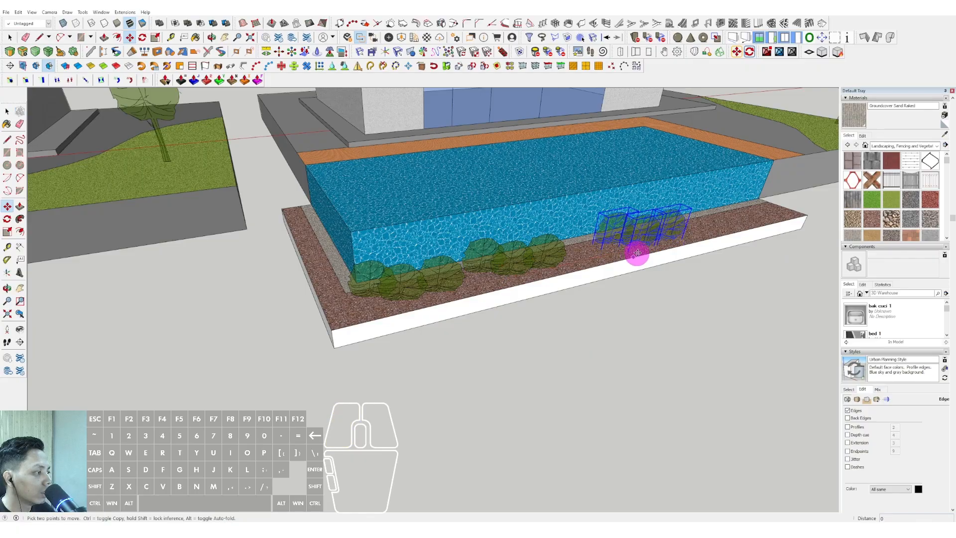
click(701, 238)
key(space)
Step: Copy a bush cluster to the planter's side strip, rotate it parallel to the strip, and repeat it along the strip
middle_drag(701, 238, 404, 287)
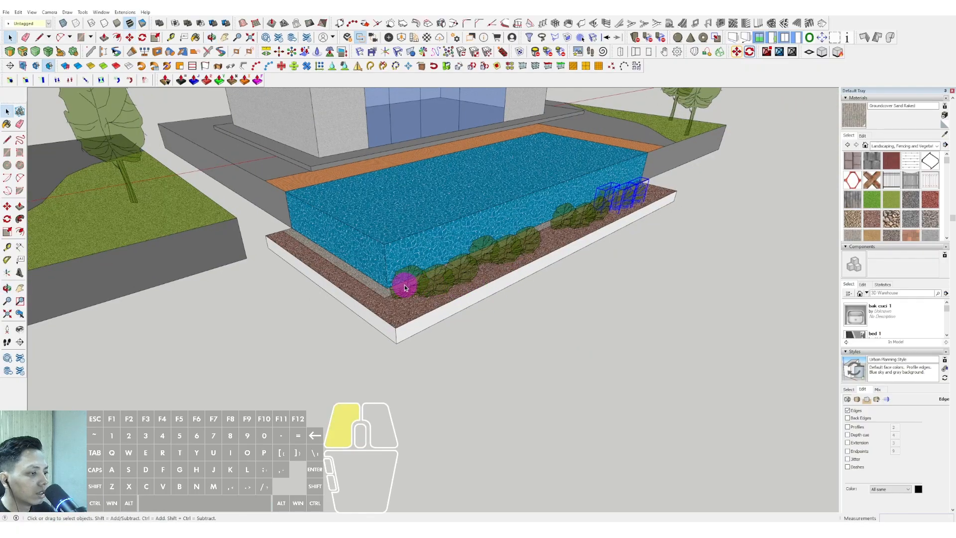
key(m)
scroll(438, 299, up, 3)
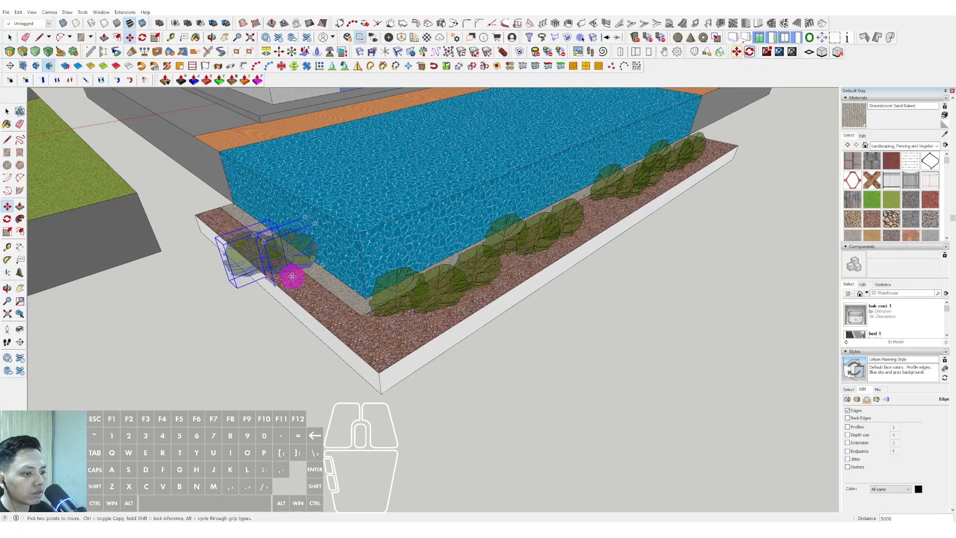
scroll(289, 274, up, 2)
click(291, 279)
key(q)
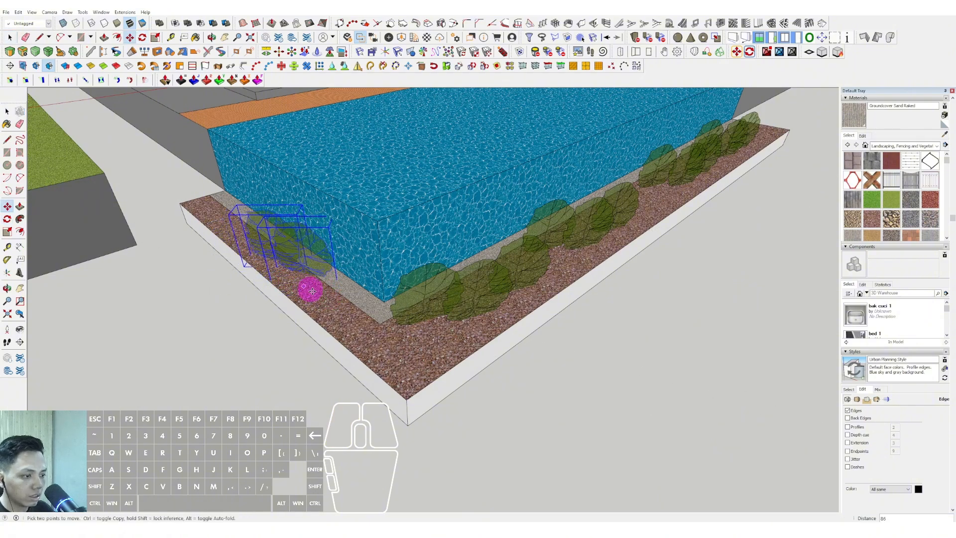
click(313, 291)
key(ctrl)
click(351, 335)
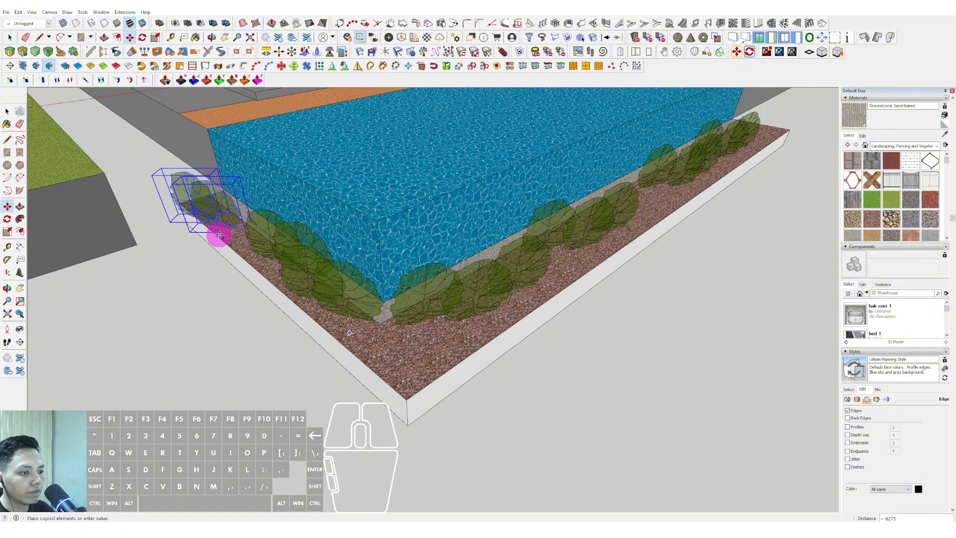
scroll(220, 236, down, 3)
middle_drag(333, 244, 398, 258)
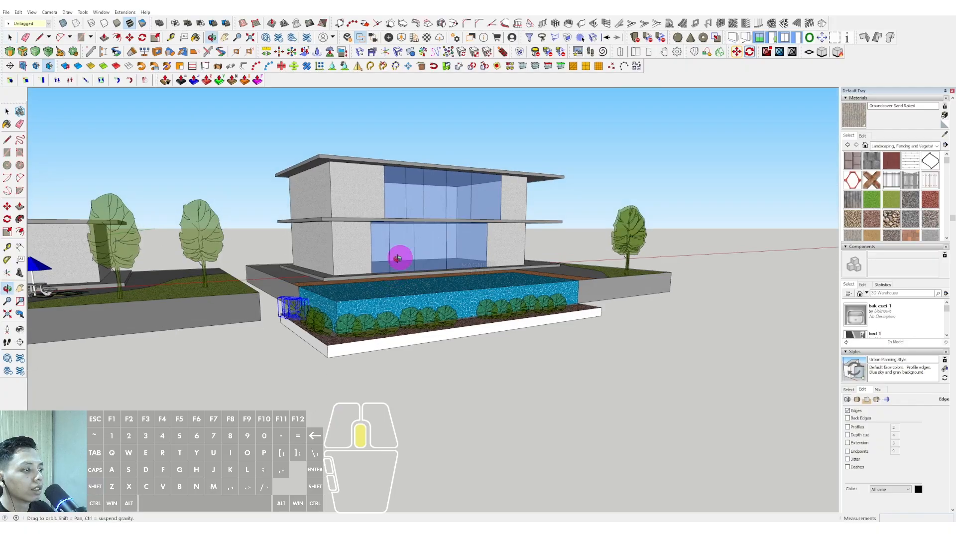
Step: Copy the umbrella table from the first house to the paved corner beyond the second house's pool deck
scroll(398, 258, down, 3)
scroll(273, 273, up, 6)
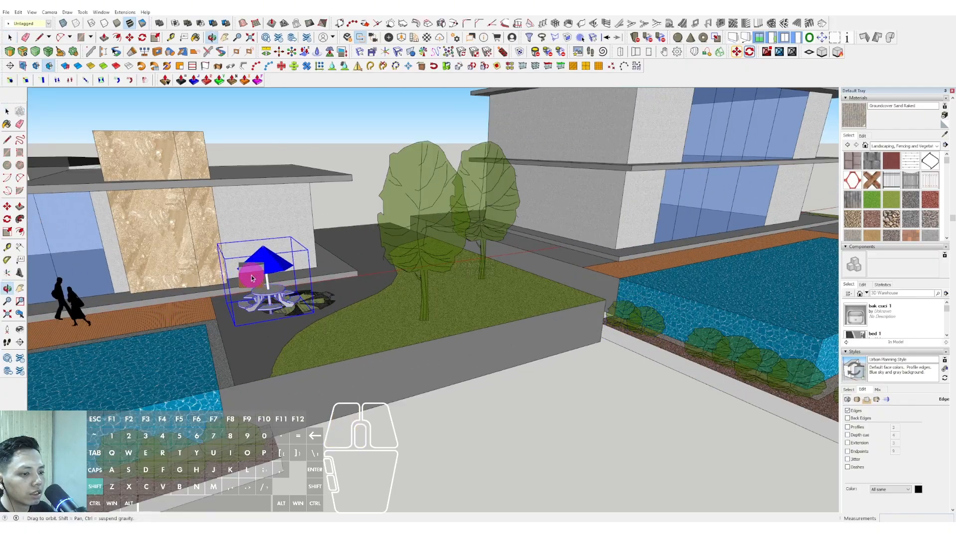
middle_drag(252, 278, 352, 324)
key(m)
scroll(514, 291, down, 5)
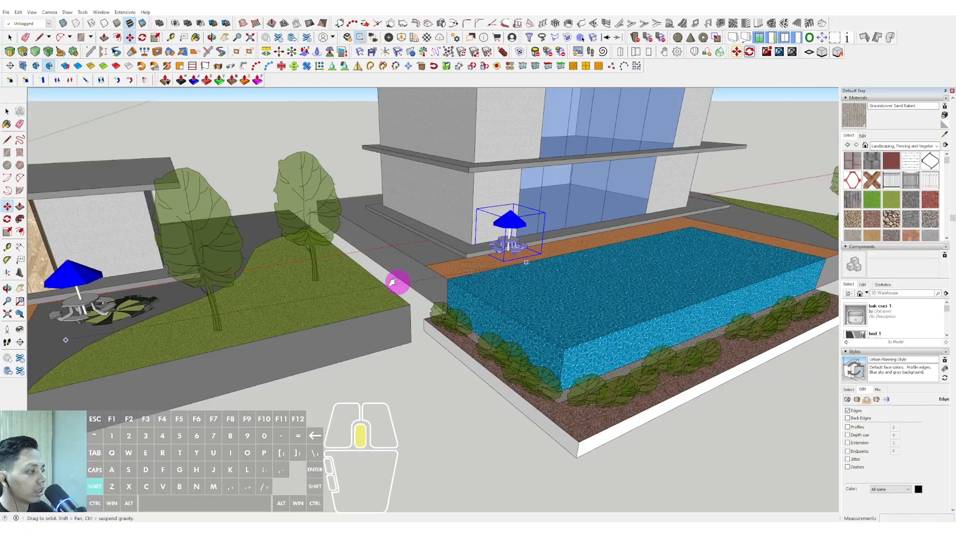
scroll(395, 277, up, 4)
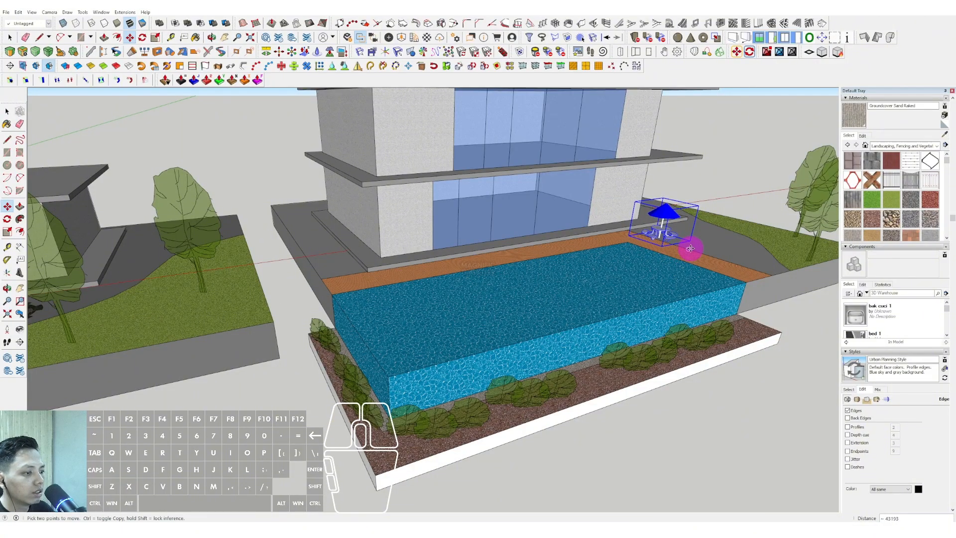
click(690, 248)
Step: Copy the two walking figures from the first house onto the second house's deck in front of the glass
scroll(443, 272, down, 4)
scroll(280, 267, up, 8)
middle_drag(283, 266, 438, 248)
scroll(294, 293, down, 3)
scroll(537, 218, up, 4)
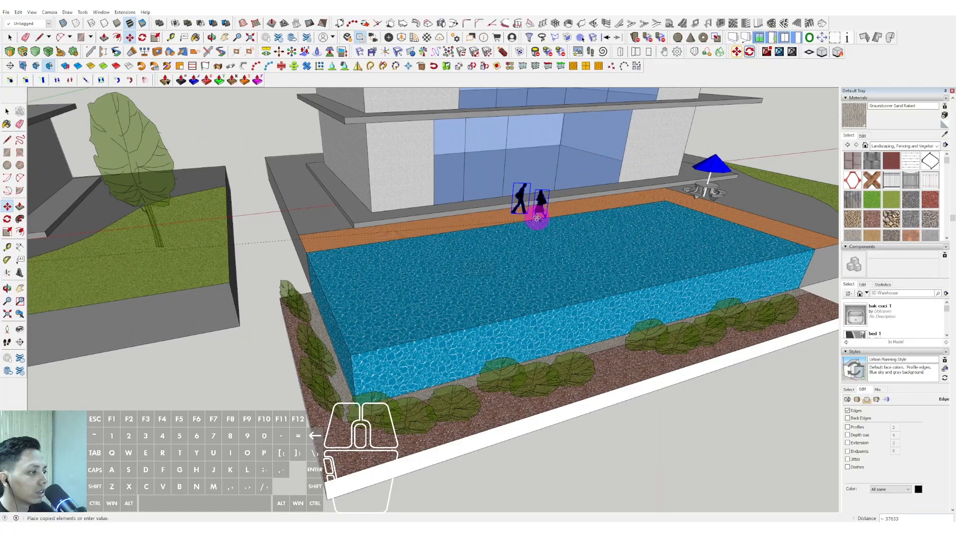
click(541, 217)
Step: Adjust the walking figures' position on the deck and place another copy of them beside the umbrella table
scroll(521, 213, up, 3)
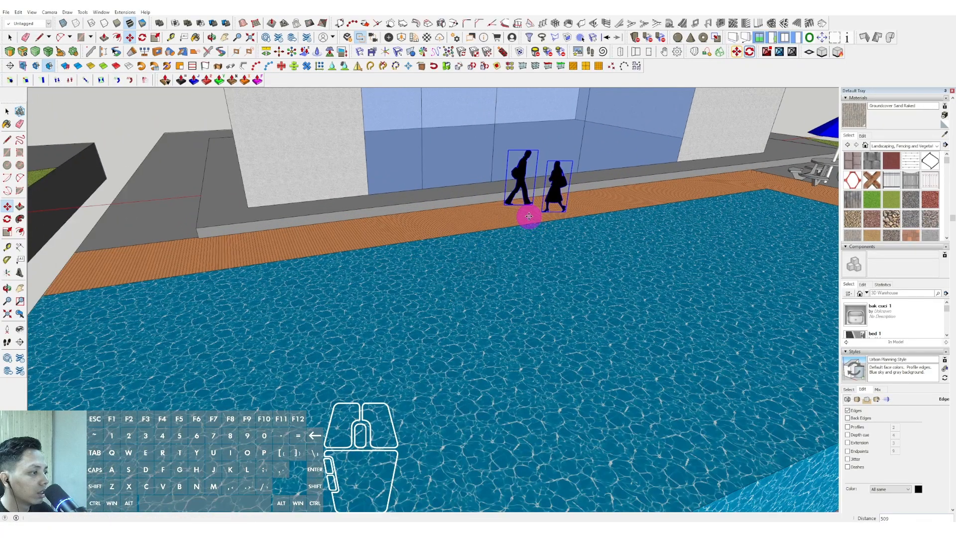
scroll(540, 223, down, 3)
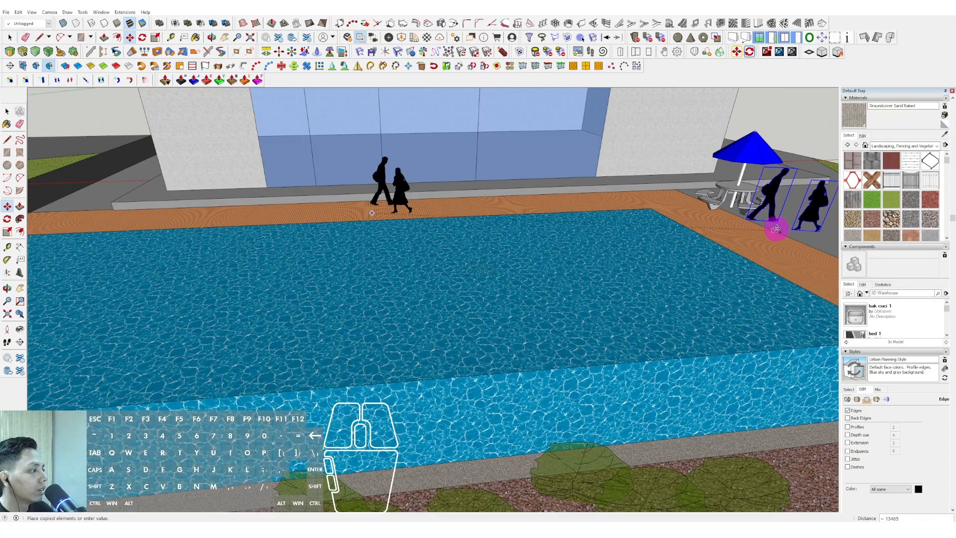
scroll(506, 201, down, 5)
middle_drag(506, 201, 572, 186)
scroll(489, 237, down, 2)
middle_drag(489, 238, 431, 219)
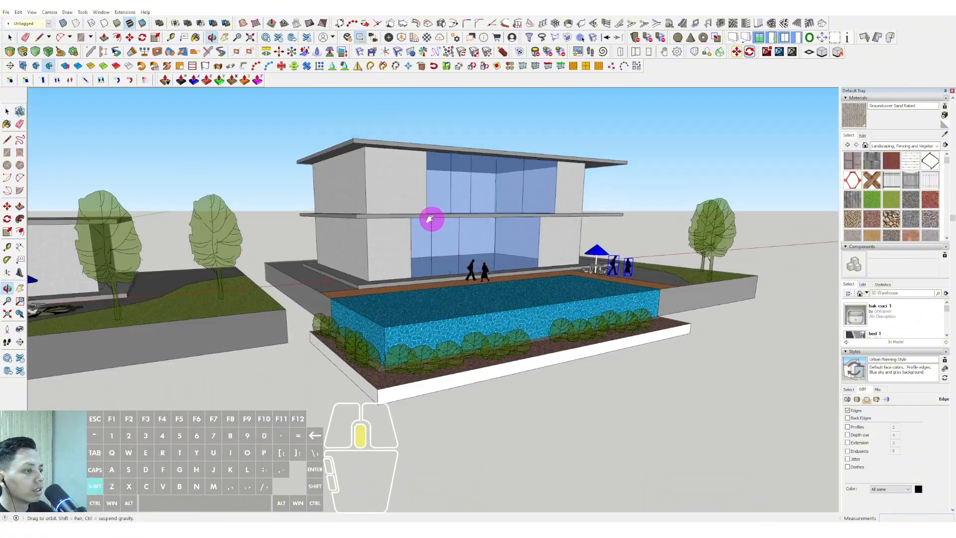
Step: Draw a tall rectangle on the front wall beside the glass, from the ground floor to above the roof
scroll(410, 281, up, 4)
key(r)
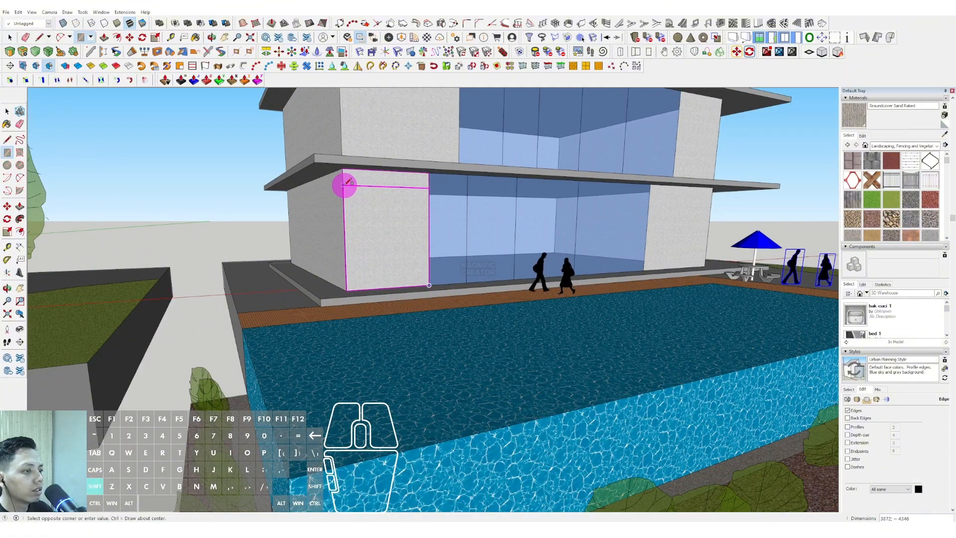
scroll(344, 184, down, 2)
scroll(358, 95, up, 2)
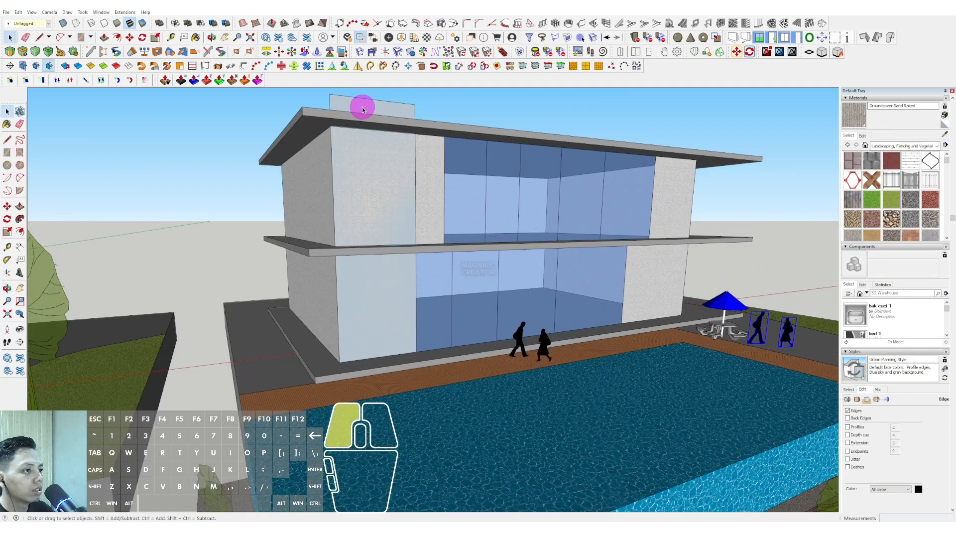
Step: Extrude the tall rectangle into a thin slab that projects in front of the wall and above the roof
middle_drag(364, 107, 440, 154)
scroll(432, 177, up, 2)
key(space)
drag(433, 165, 430, 158)
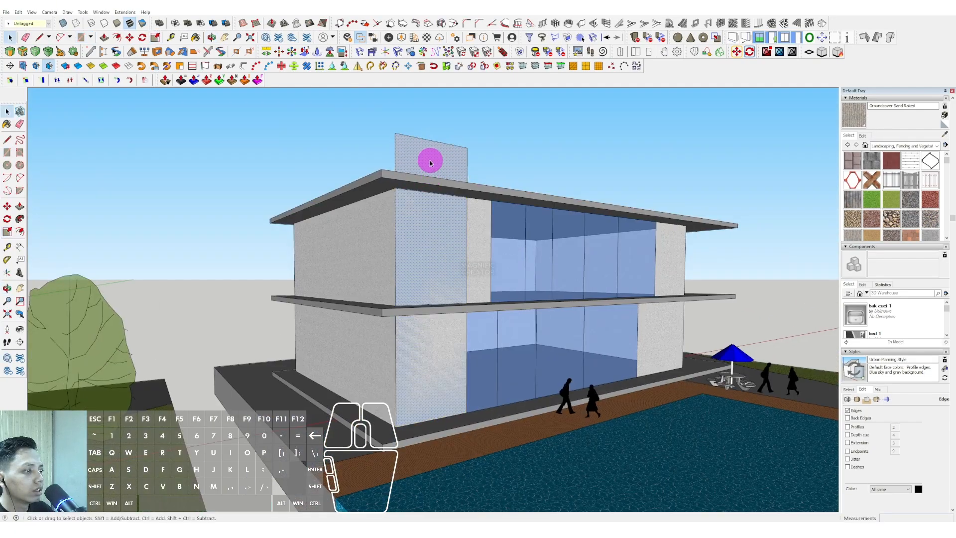
key(p)
click(430, 155)
click(427, 156)
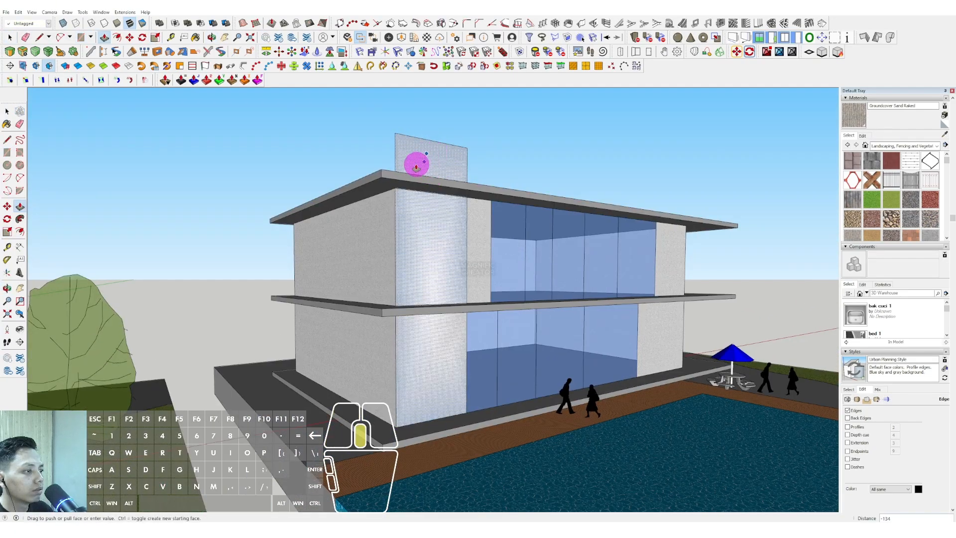
middle_drag(416, 167, 590, 257)
click(449, 154)
Step: Draw a rectangle on the slab's side end and extrude the face back along the side wall to form a corner volume
key(space)
key(r)
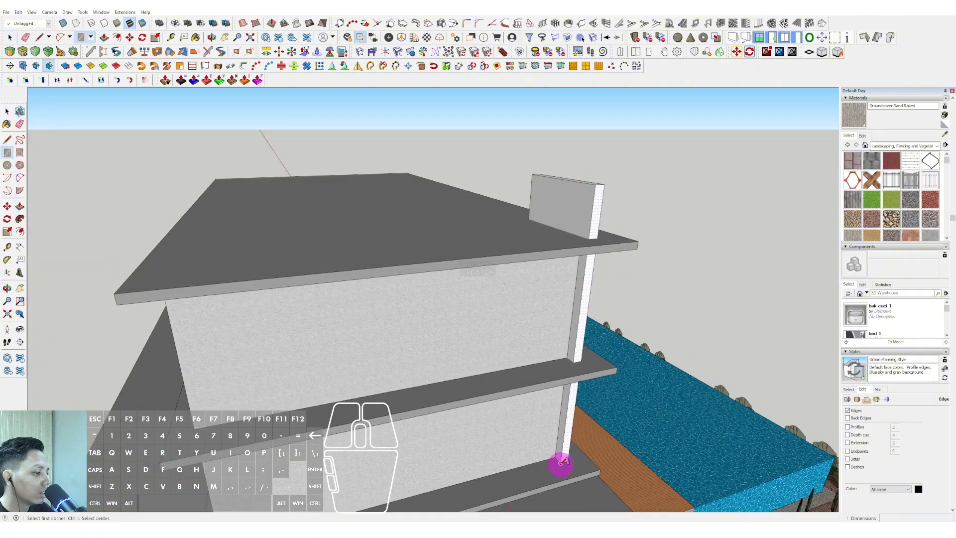
scroll(581, 239, up, 1)
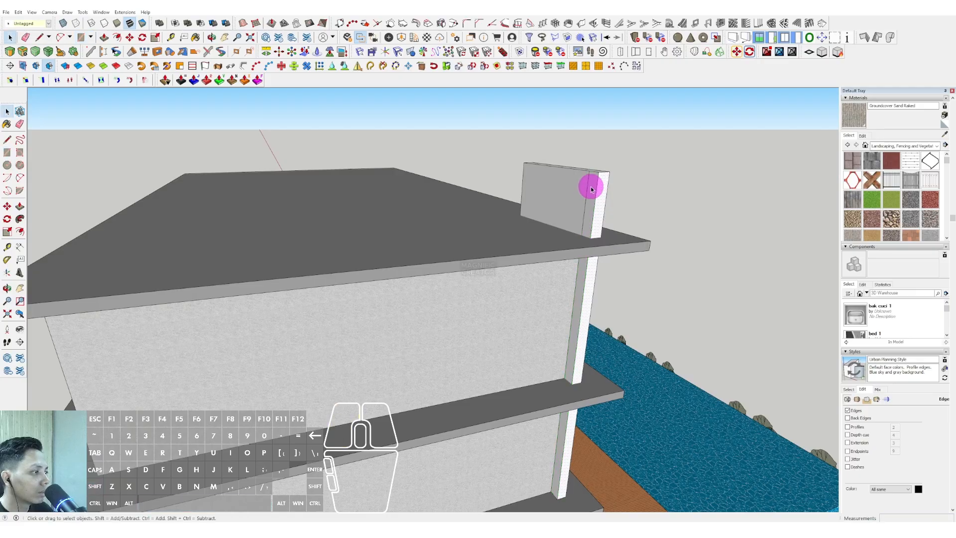
click(380, 199)
scroll(380, 198, down, 2)
middle_drag(380, 199, 280, 169)
scroll(279, 169, down, 1)
Step: Select all of the corner volume's geometry and make it a group
key(space)
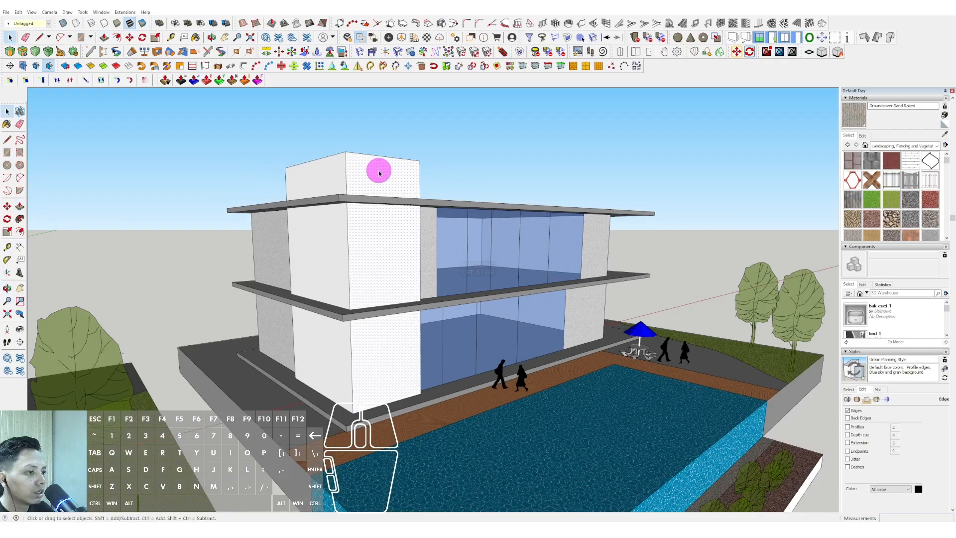
triple_click(379, 170)
right_click(379, 171)
Step: Sample the marble material from the first house and apply it to the two-storey house's corner volume
scroll(354, 259, down, 5)
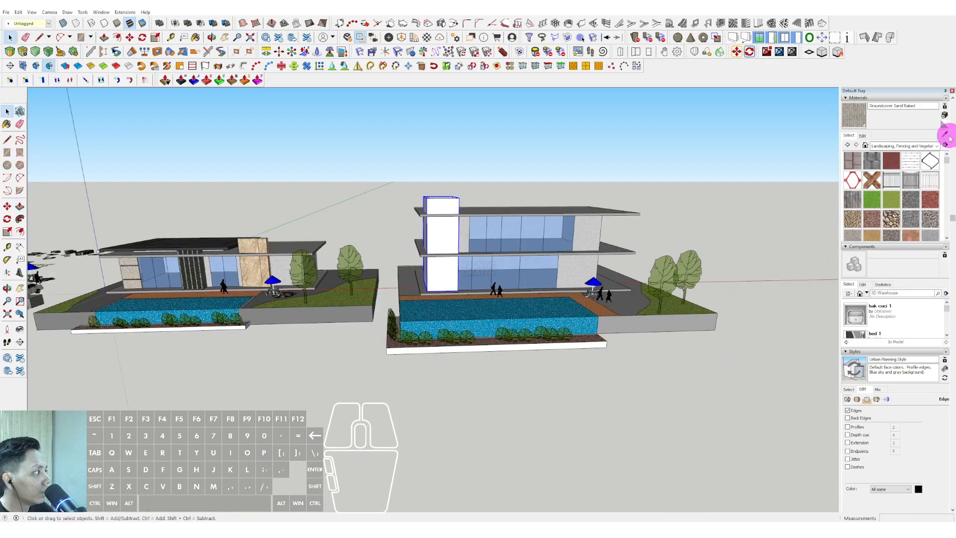
middle_drag(227, 250, 265, 243)
scroll(259, 243, up, 5)
click(169, 249)
scroll(508, 175, up, 2)
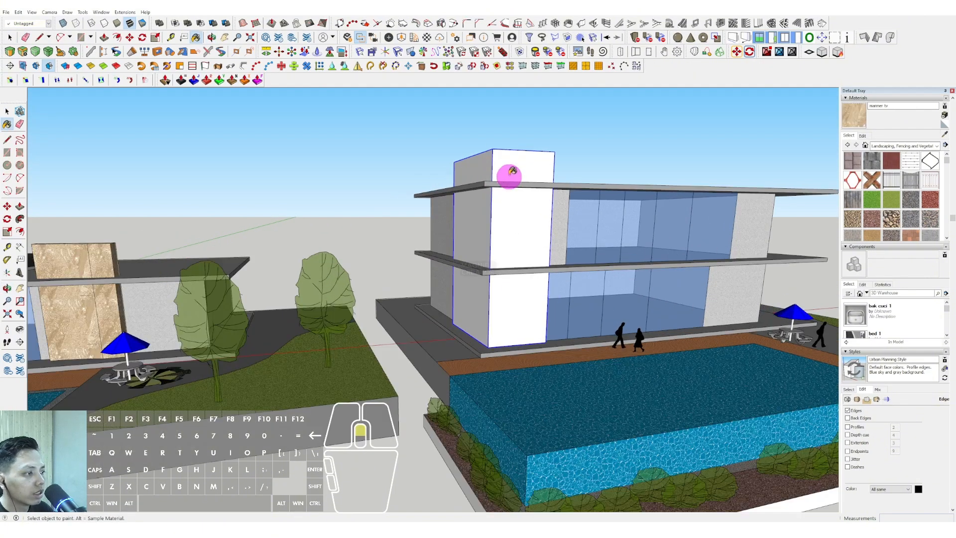
click(508, 175)
scroll(509, 176, down, 1)
shift+middle_drag(412, 176, 254, 162)
key(space)
scroll(497, 246, up, 2)
middle_drag(498, 245, 401, 240)
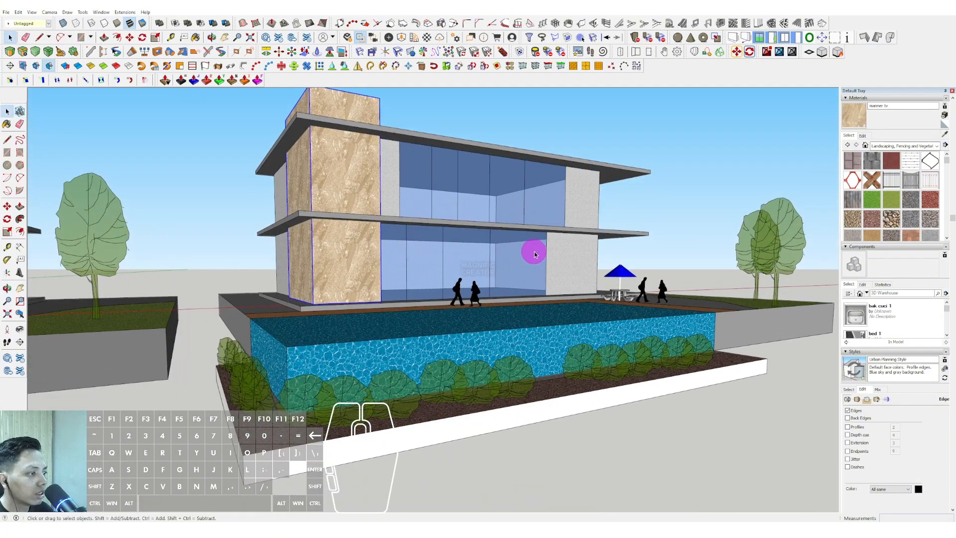
Step: Draw a narrow vertical rectangle between the upper floor slab and roof edges, and extrude it into a thin fin in front of the glass
middle_drag(535, 255, 498, 312)
scroll(448, 196, up, 5)
key(r)
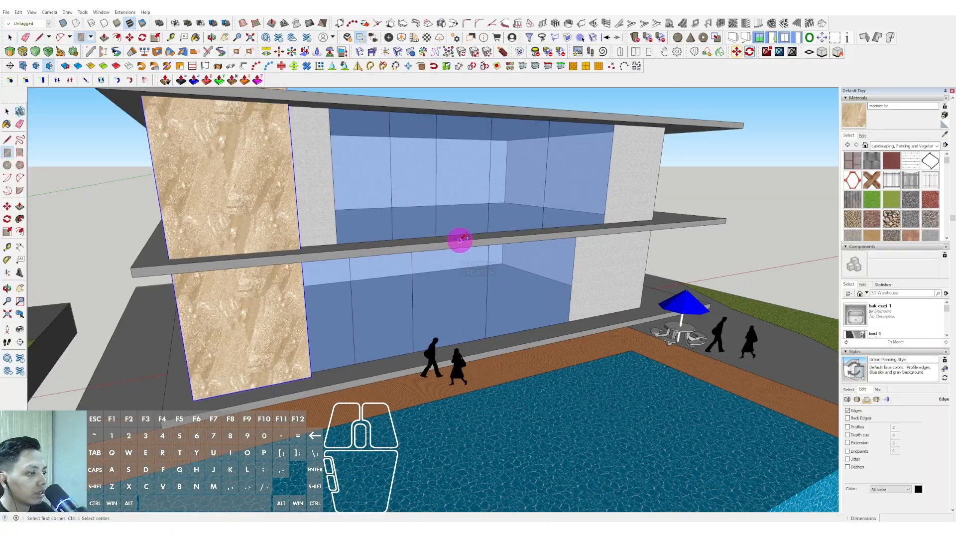
scroll(463, 109, up, 3)
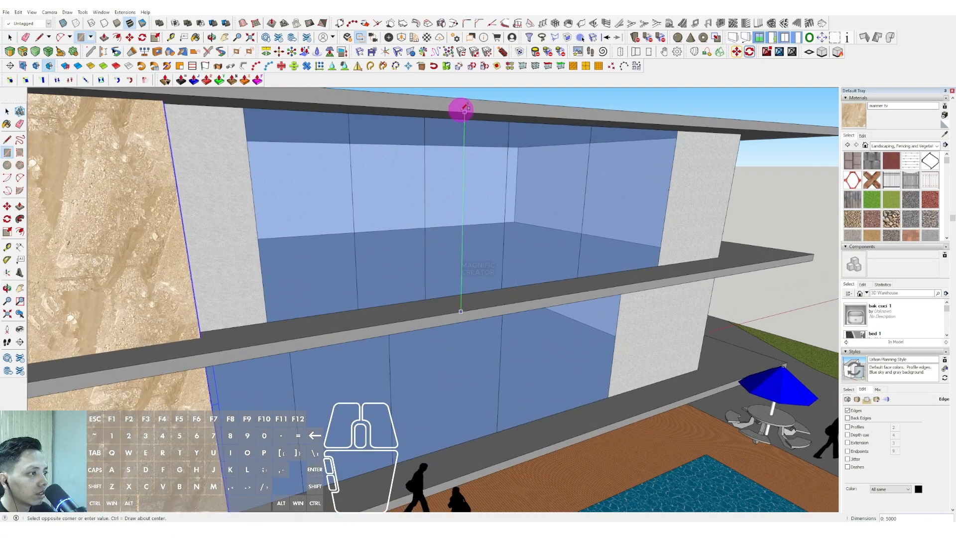
key(space)
scroll(463, 108, up, 2)
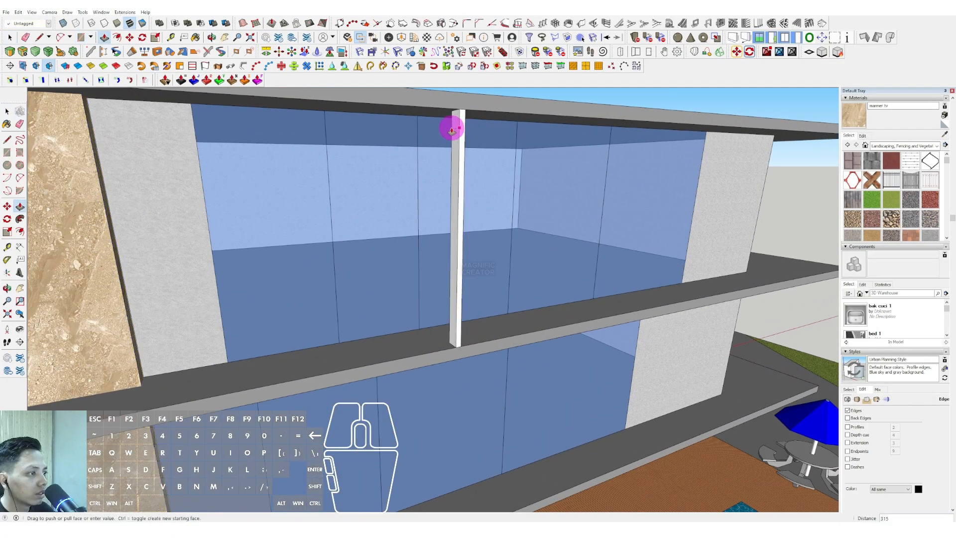
scroll(460, 134, up, 2)
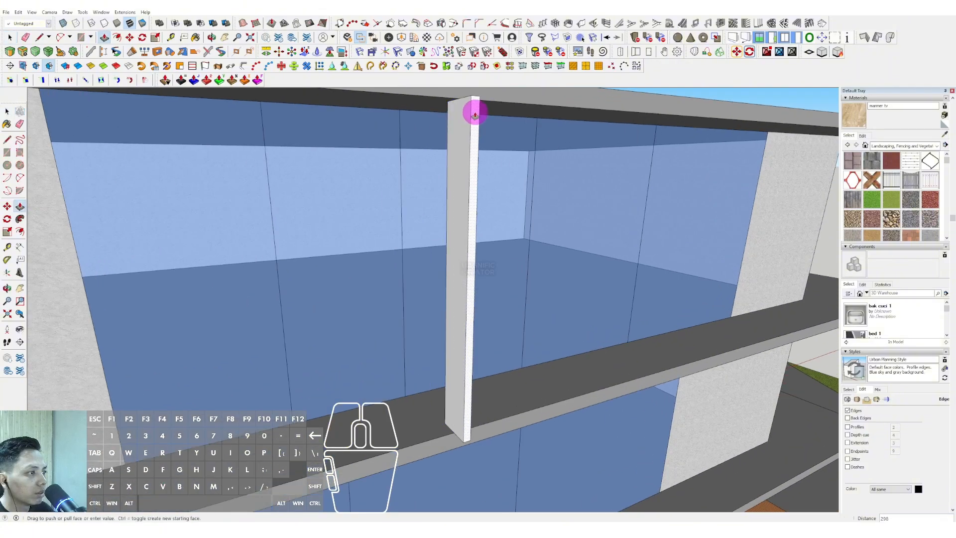
Step: Group the fin's geometry and make the group a component
right_click(471, 120)
right_click(477, 180)
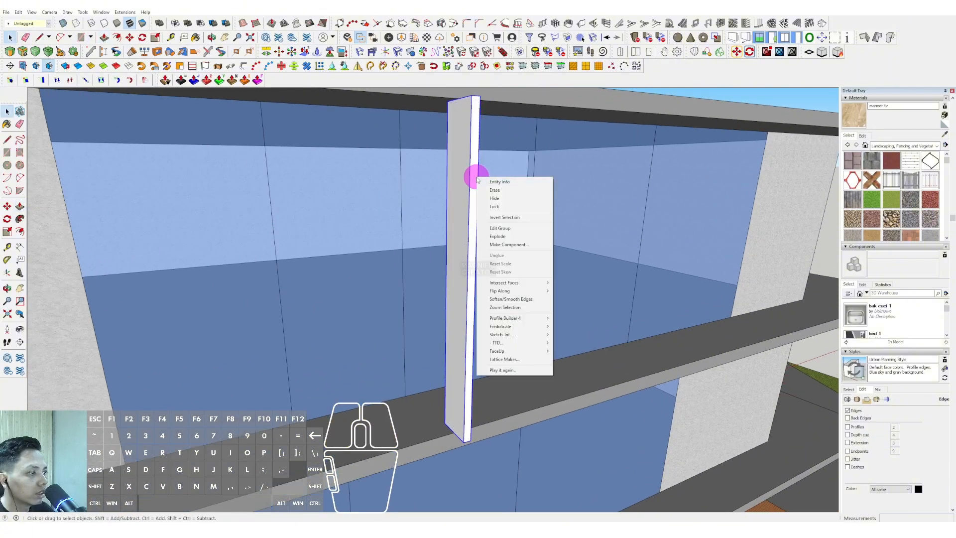
click(498, 237)
click(201, 276)
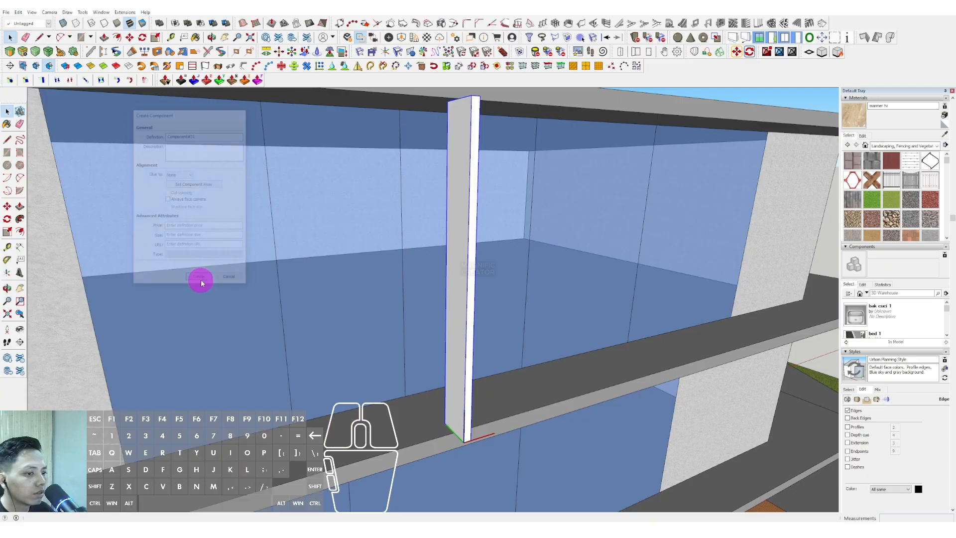
Step: Copy the fin about 9460 mm along the slab edge to the far wall, and fill the span with evenly spaced copies
middle_drag(201, 277, 354, 321)
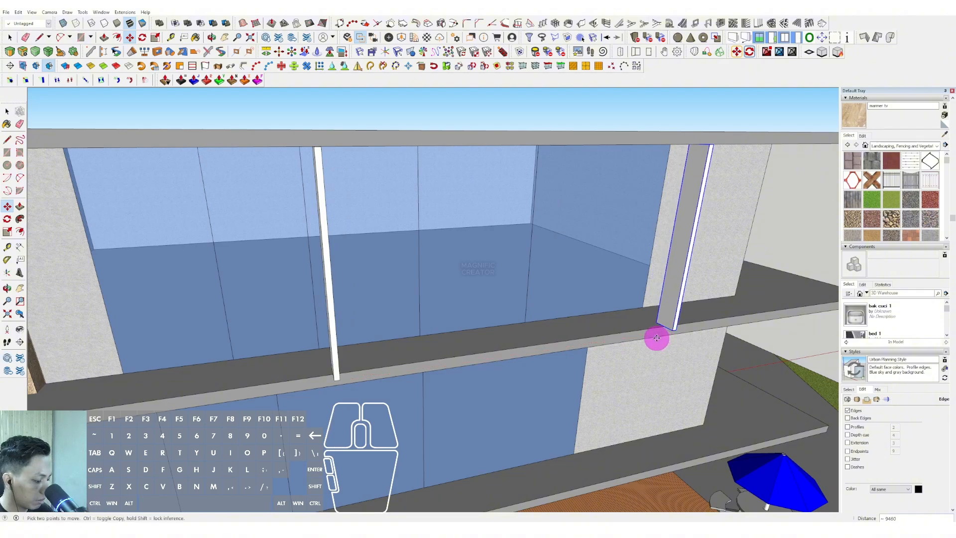
key(Return)
key(space)
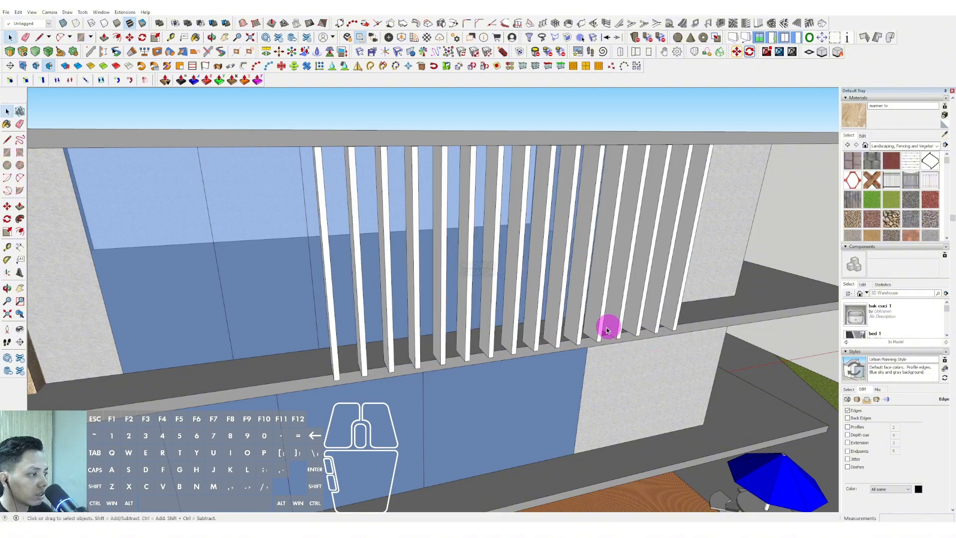
Step: Open one of the upper-floor fin components for editing and select all of its geometry
scroll(609, 327, down, 5)
middle_drag(608, 326, 587, 222)
scroll(553, 234, down, 1)
scroll(499, 258, up, 2)
click(466, 242)
double_click(466, 242)
right_click(468, 246)
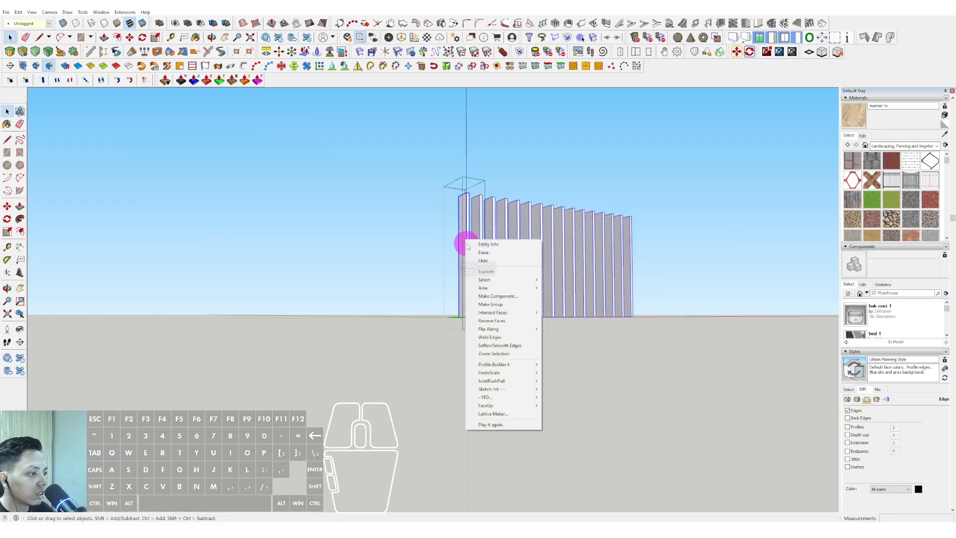
click(518, 307)
click(712, 283)
Step: Paint the fin component with the dark brown Color C08 from the Colors collection so that every fin shares it
click(937, 147)
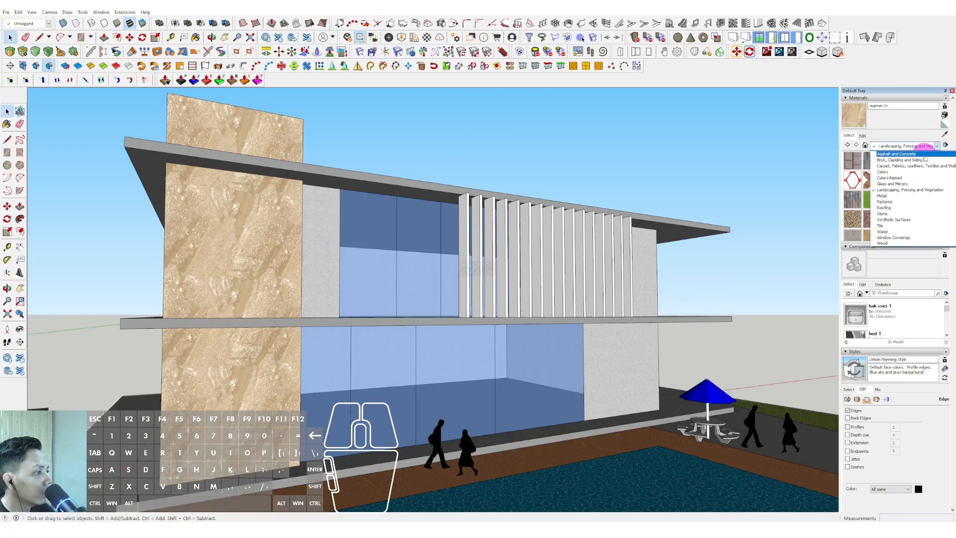
click(889, 173)
scroll(886, 196, down, 5)
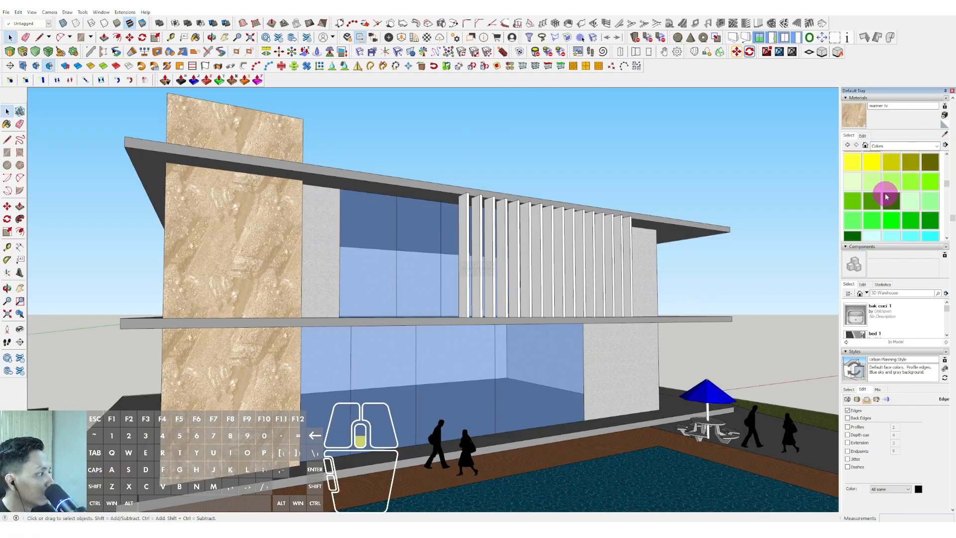
scroll(886, 196, up, 3)
click(915, 197)
double_click(467, 235)
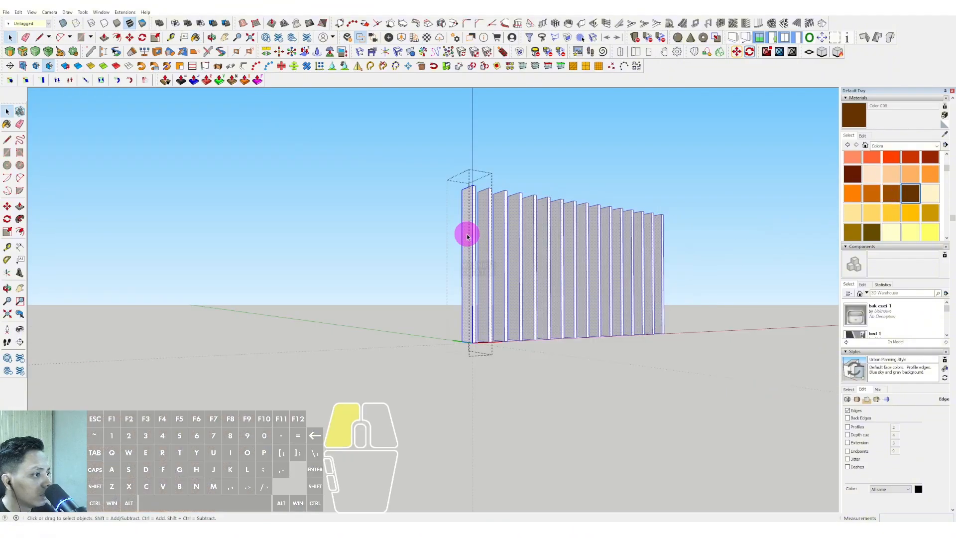
click(468, 218)
key(space)
click(513, 159)
scroll(517, 215, down, 4)
mouse_move(519, 223)
middle_down()
mouse_move(553, 244)
mouse_move(470, 213)
mouse_move(442, 230)
mouse_move(498, 220)
middle_up()
key(space)
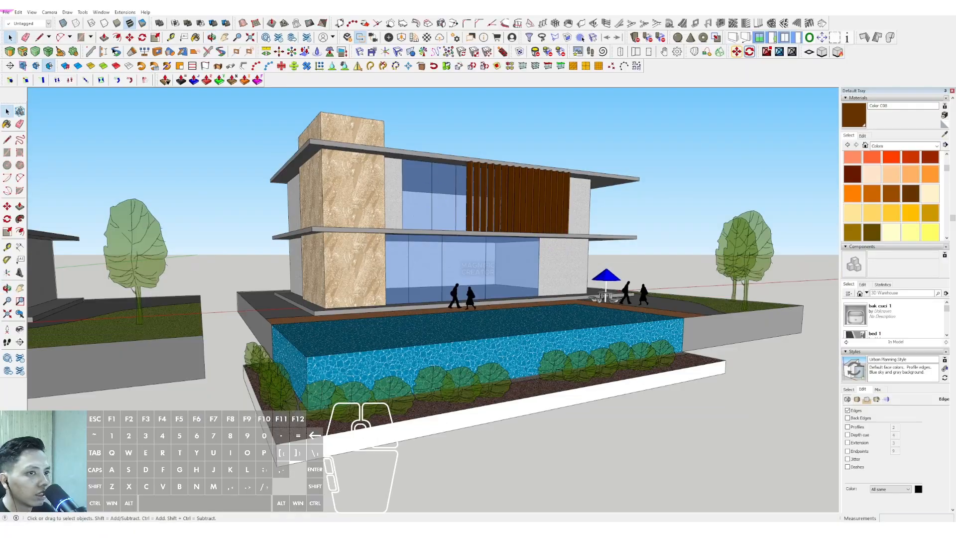
Step: Turn on shadows with the time set to 08:23 and enable profile lines in the edge style
click(32, 11)
click(44, 100)
middle_drag(435, 241, 493, 272)
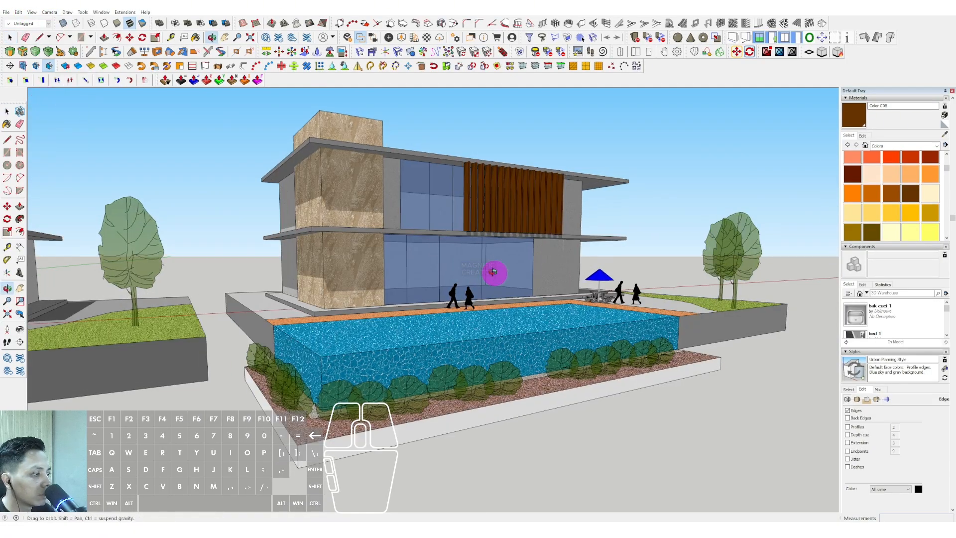
scroll(908, 446, down, 3)
mouse_move(880, 479)
mouse_down()
mouse_move(871, 479)
mouse_move(885, 489)
mouse_up()
middle_drag(573, 338, 696, 324)
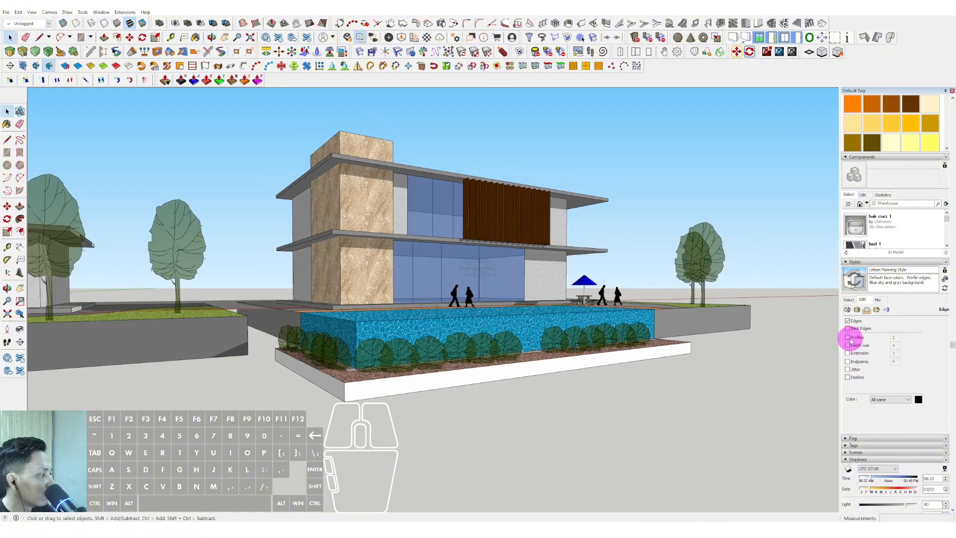
click(848, 338)
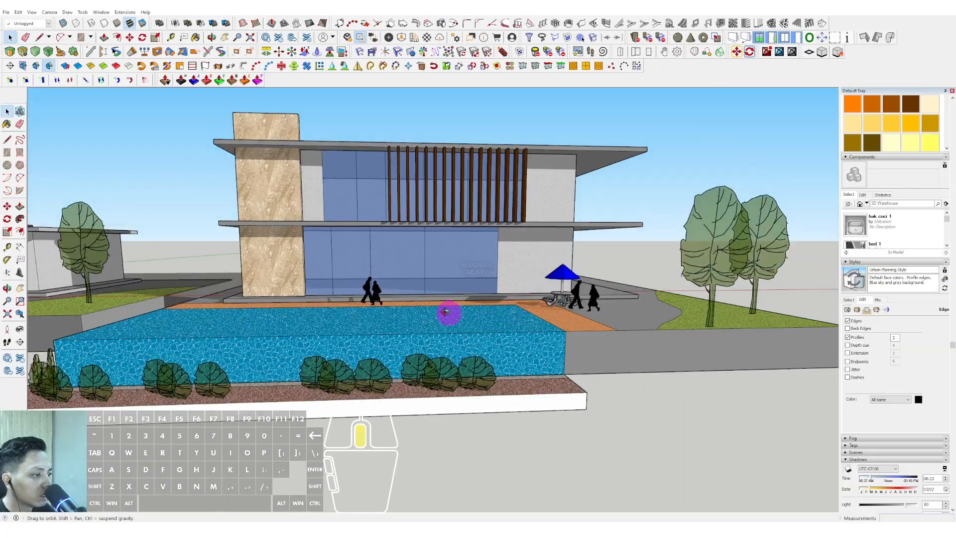
scroll(503, 291, up, 3)
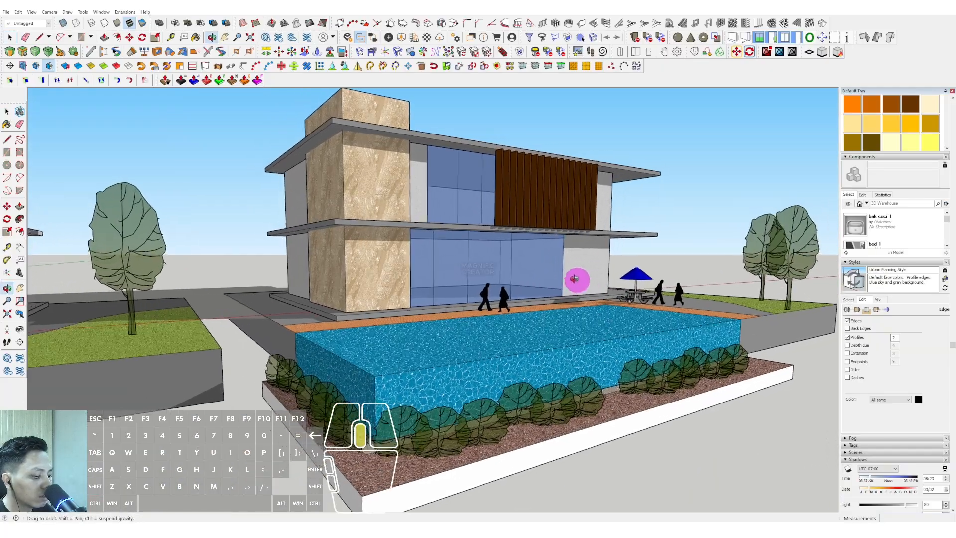